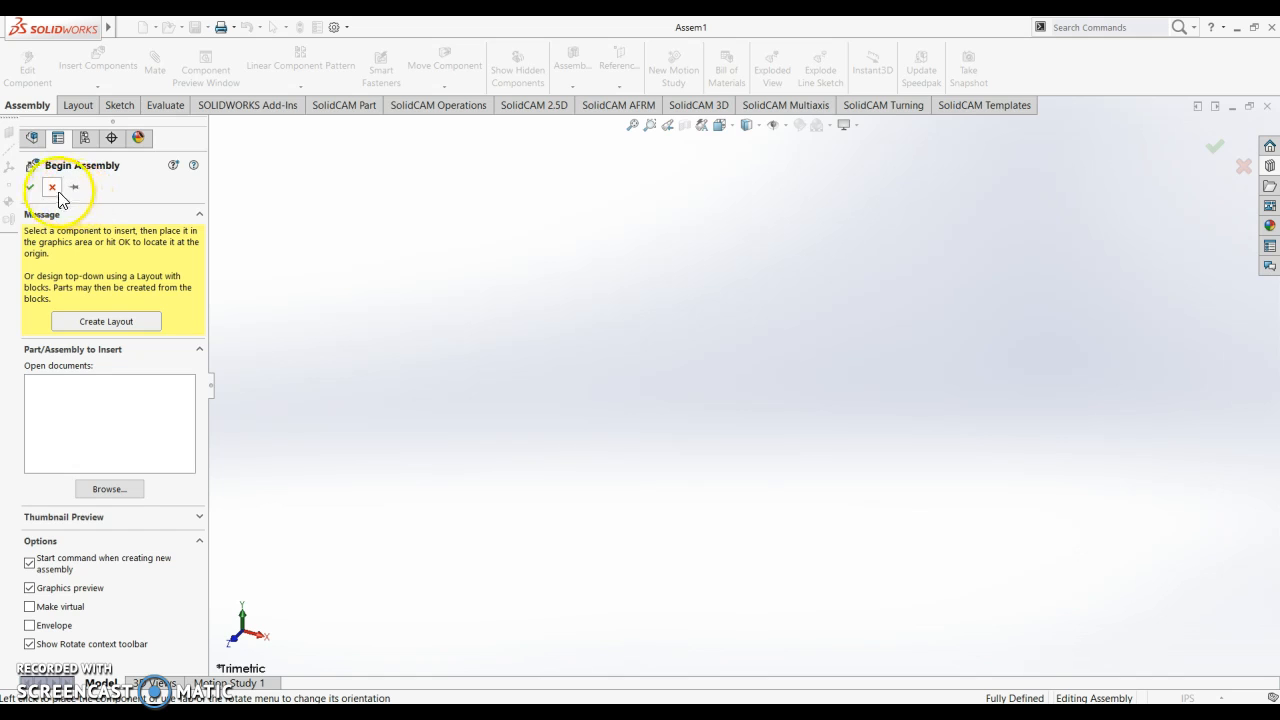
Step: Dismiss the component insertion for the new assembly and open a sketch on the Front Plane
click(52, 188)
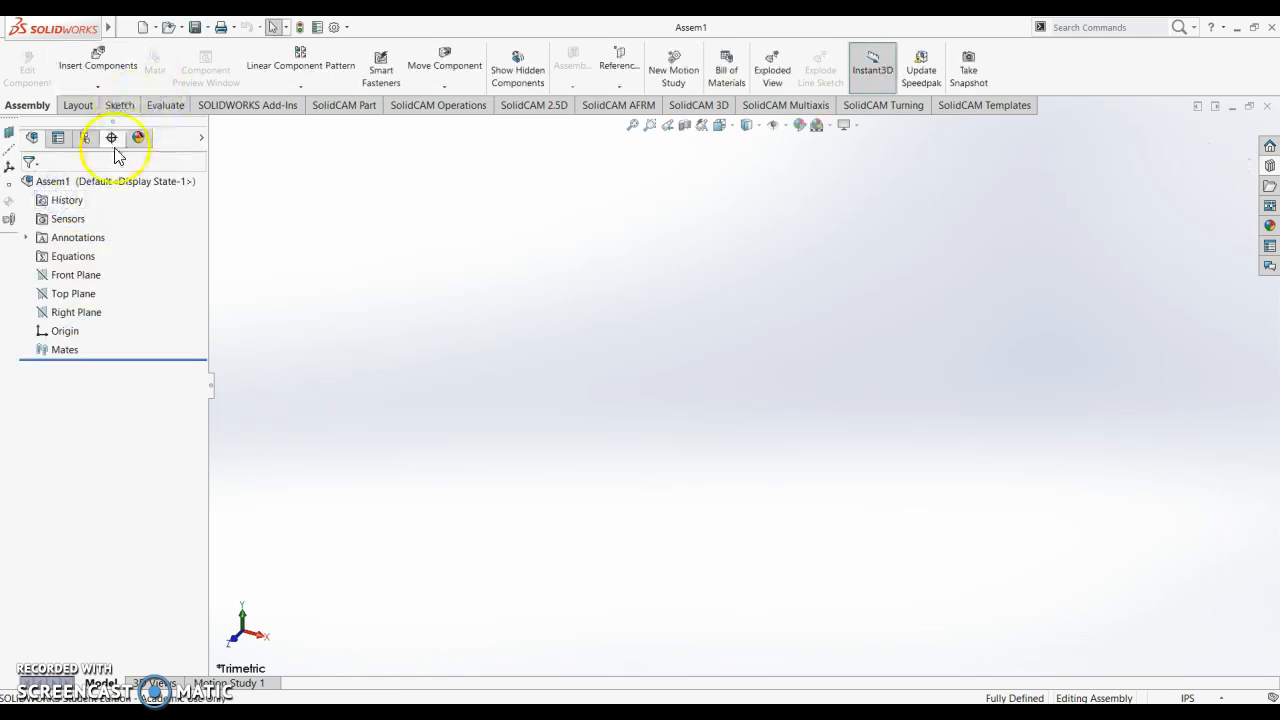
right_click(80, 276)
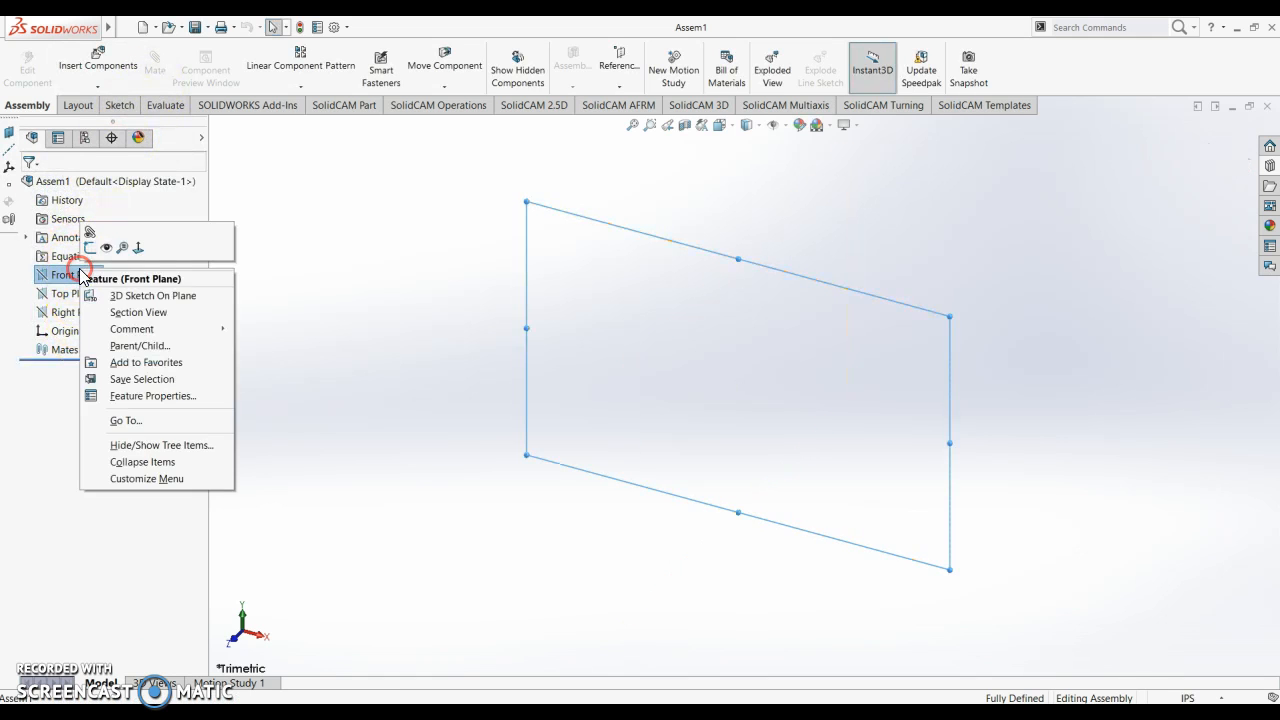
click(87, 247)
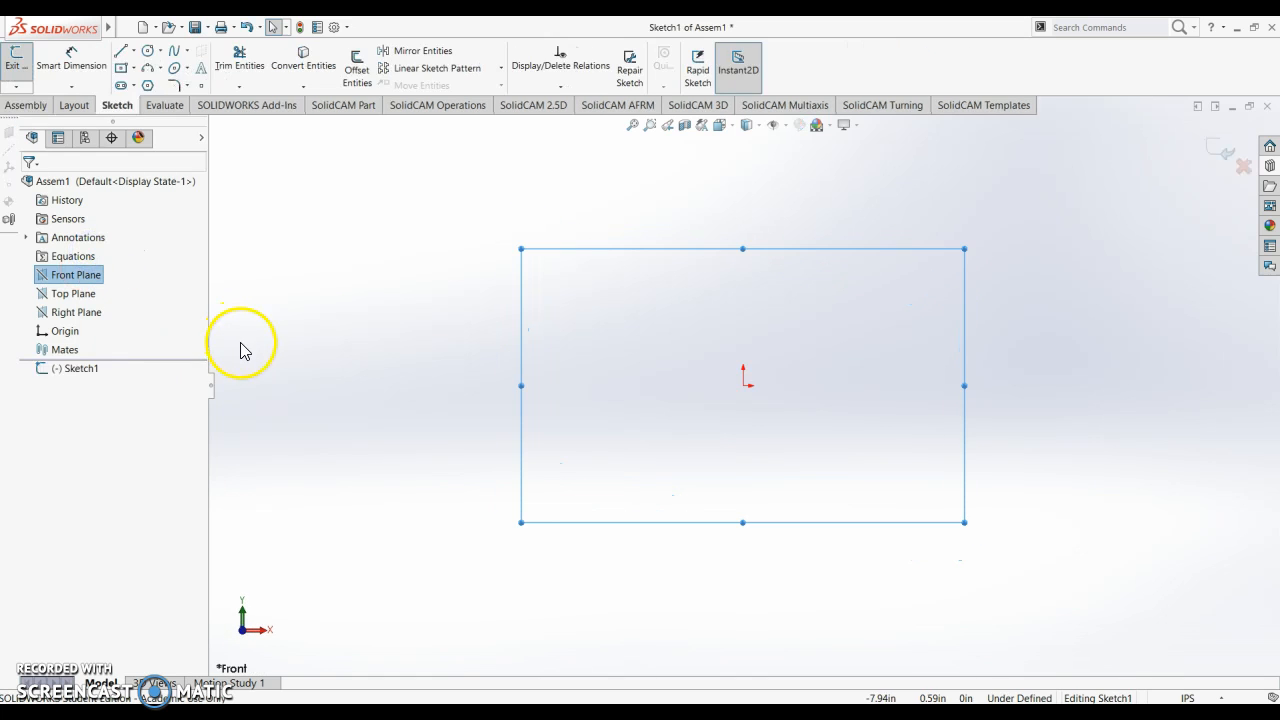
Step: Sketch a circle centred on the origin and set its diameter to 6 in
click(148, 53)
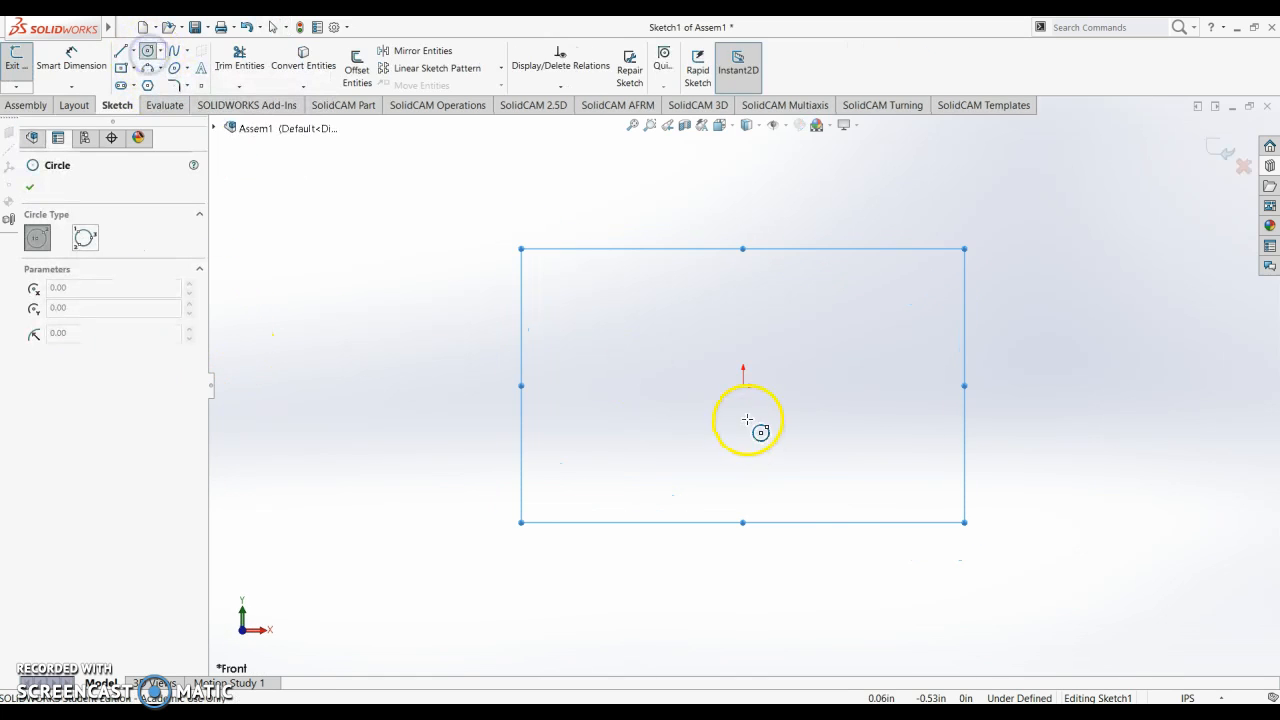
click(746, 384)
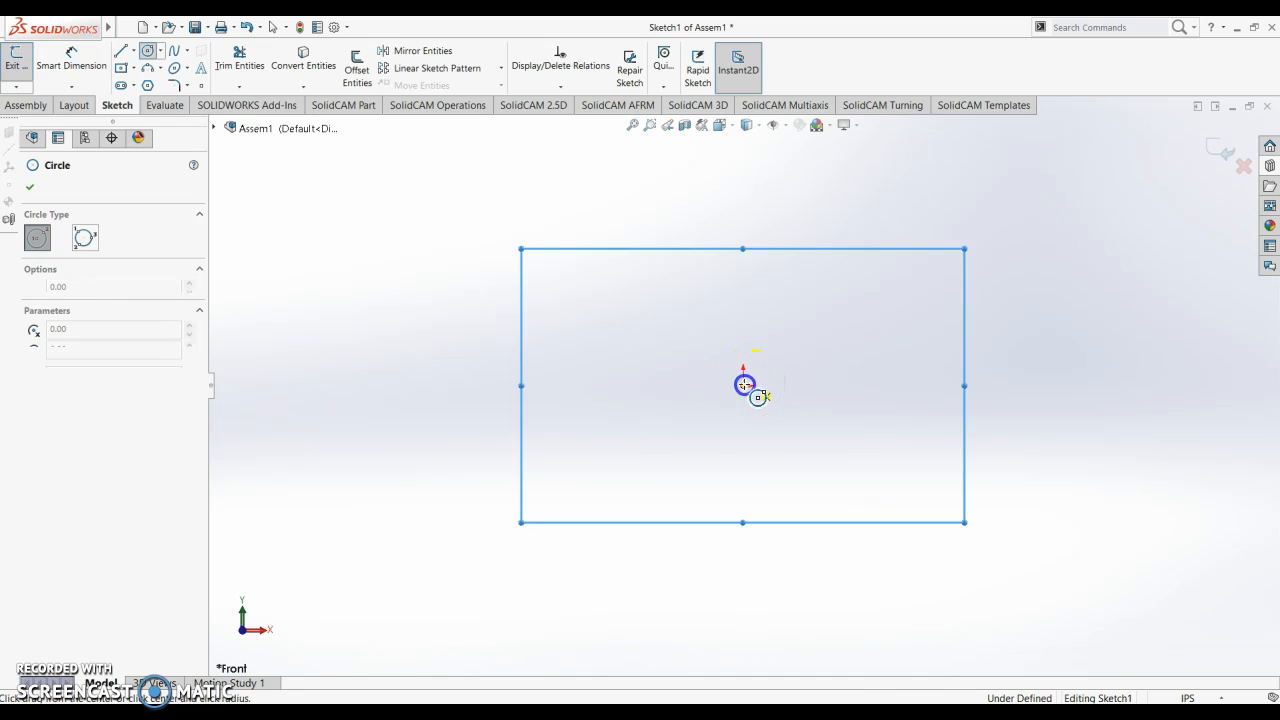
click(831, 352)
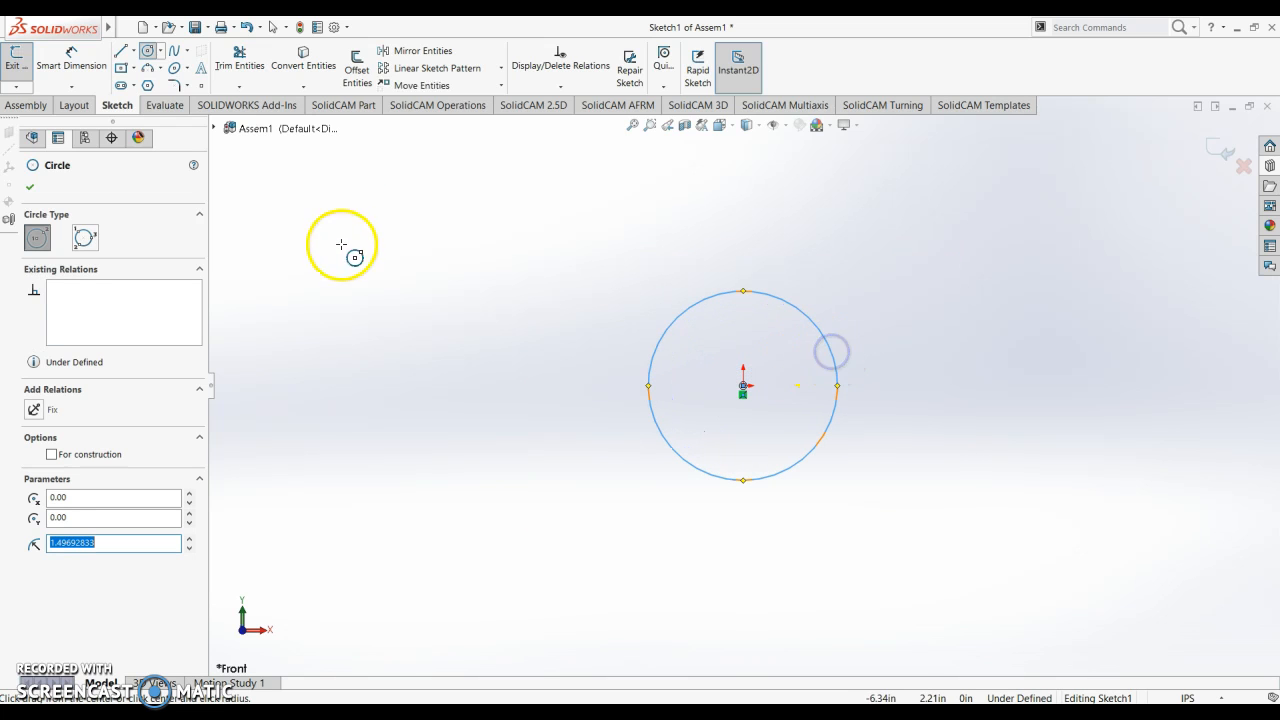
click(74, 56)
click(668, 343)
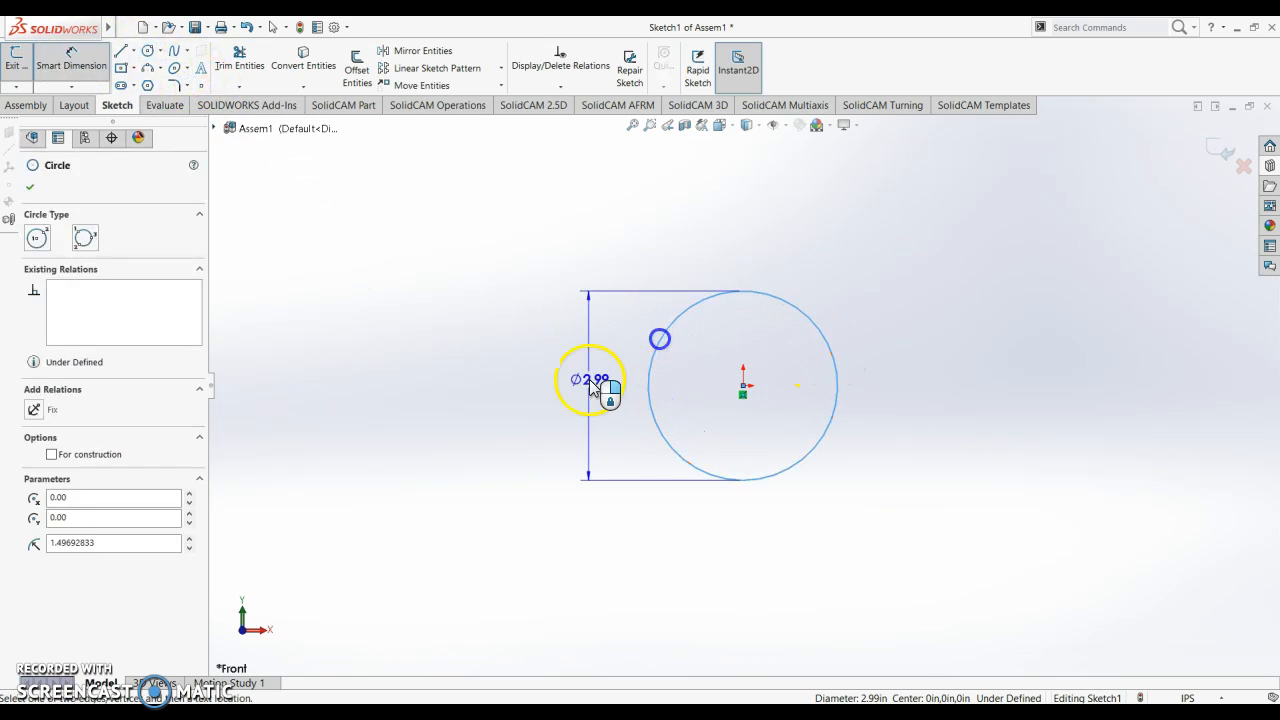
click(590, 384)
text(6)
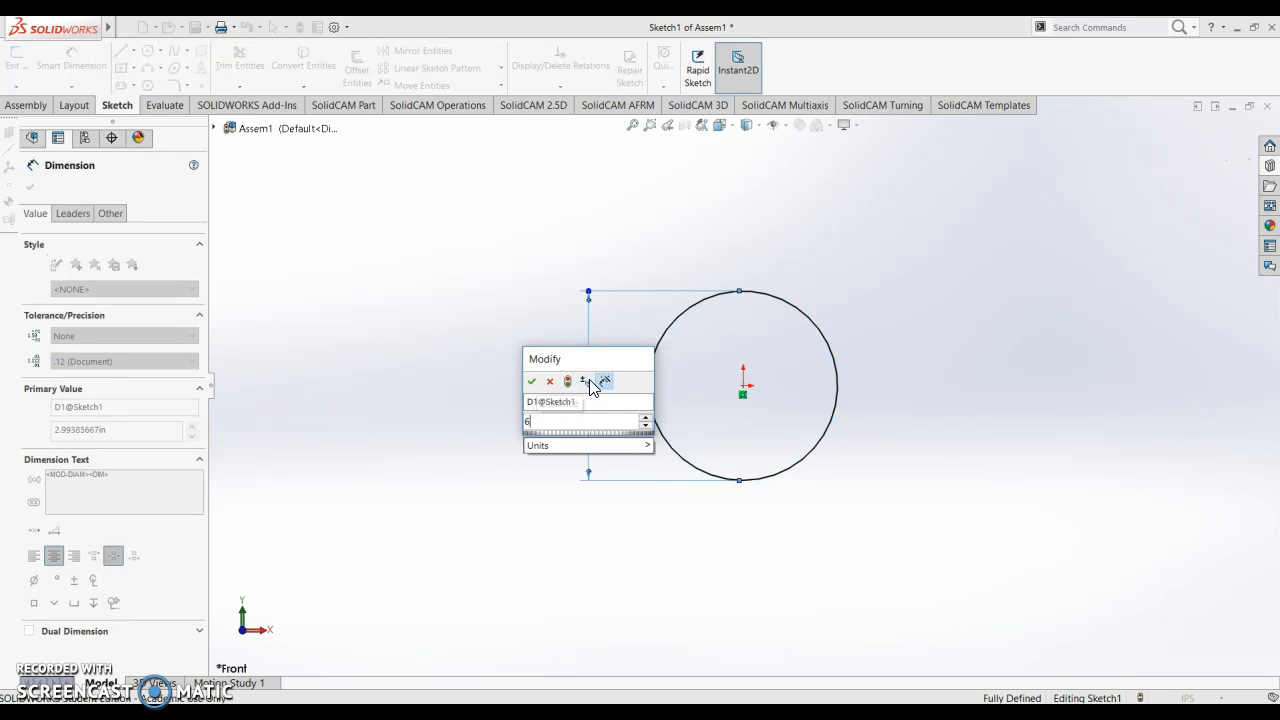
key(Return)
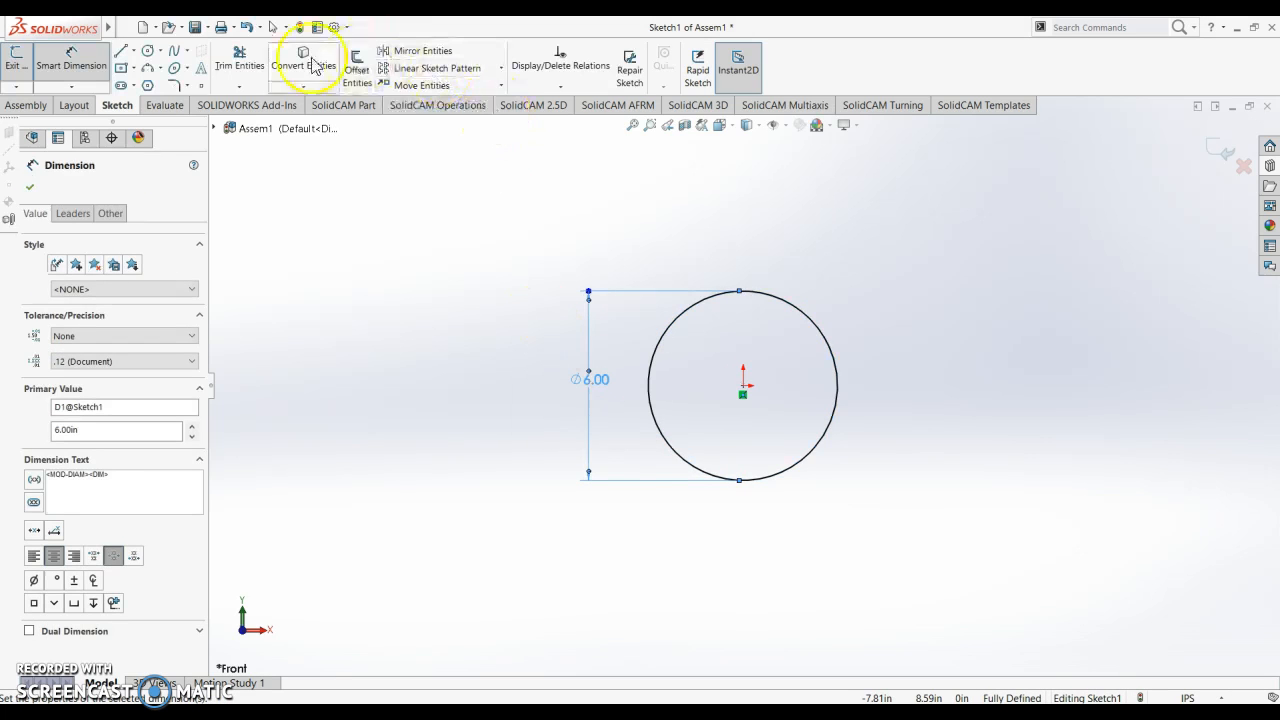
Step: Sketch a second, separate circle to the right of the 6 in circle, level with the origin, and set its diameter to 3 in
click(147, 52)
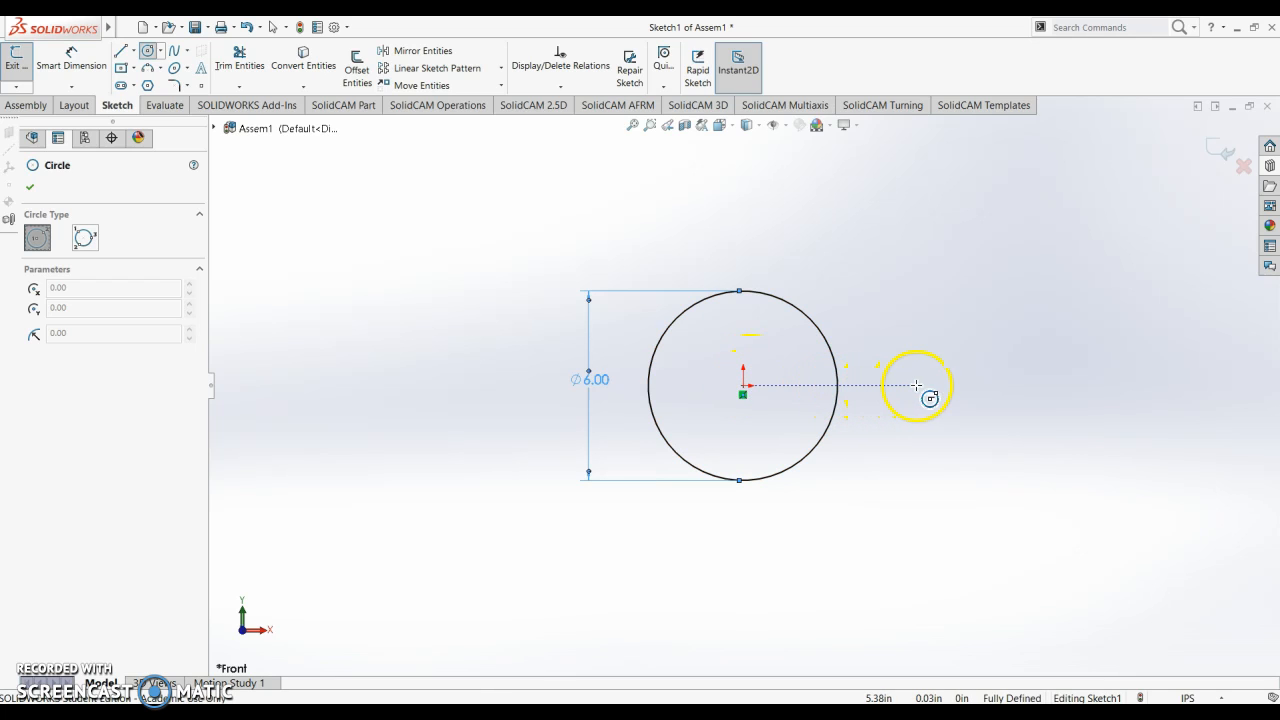
click(948, 387)
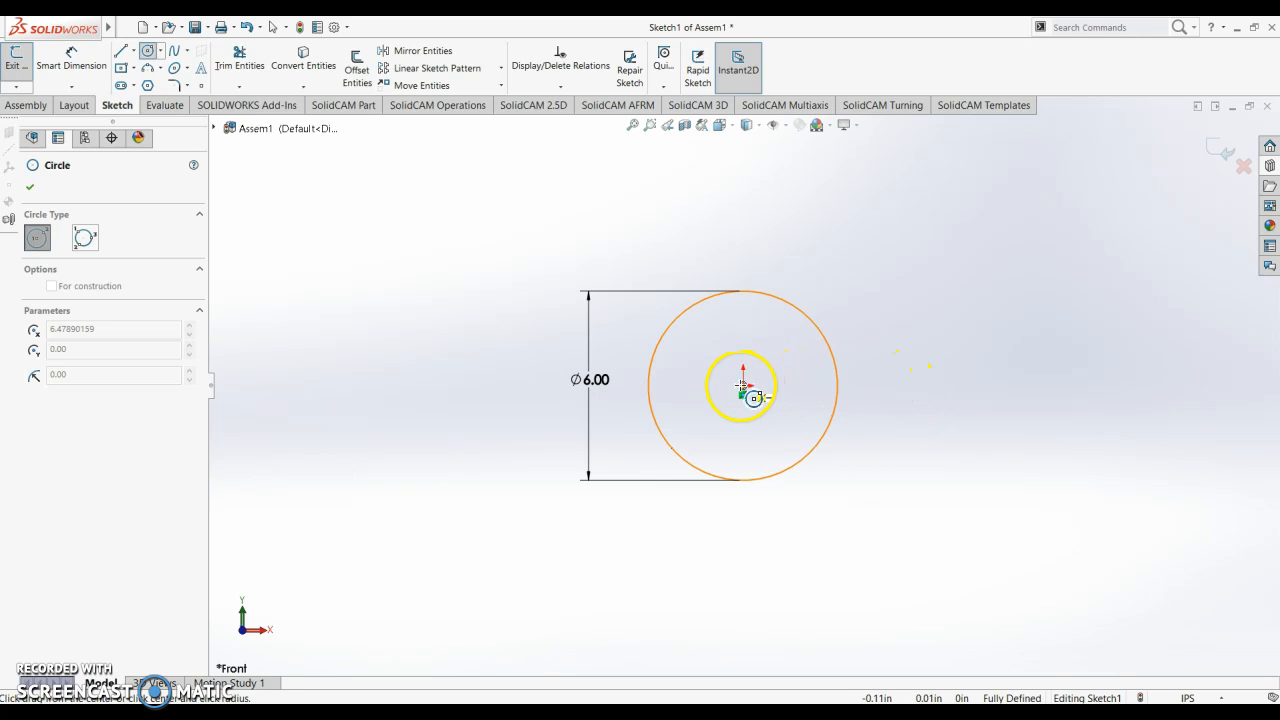
click(974, 387)
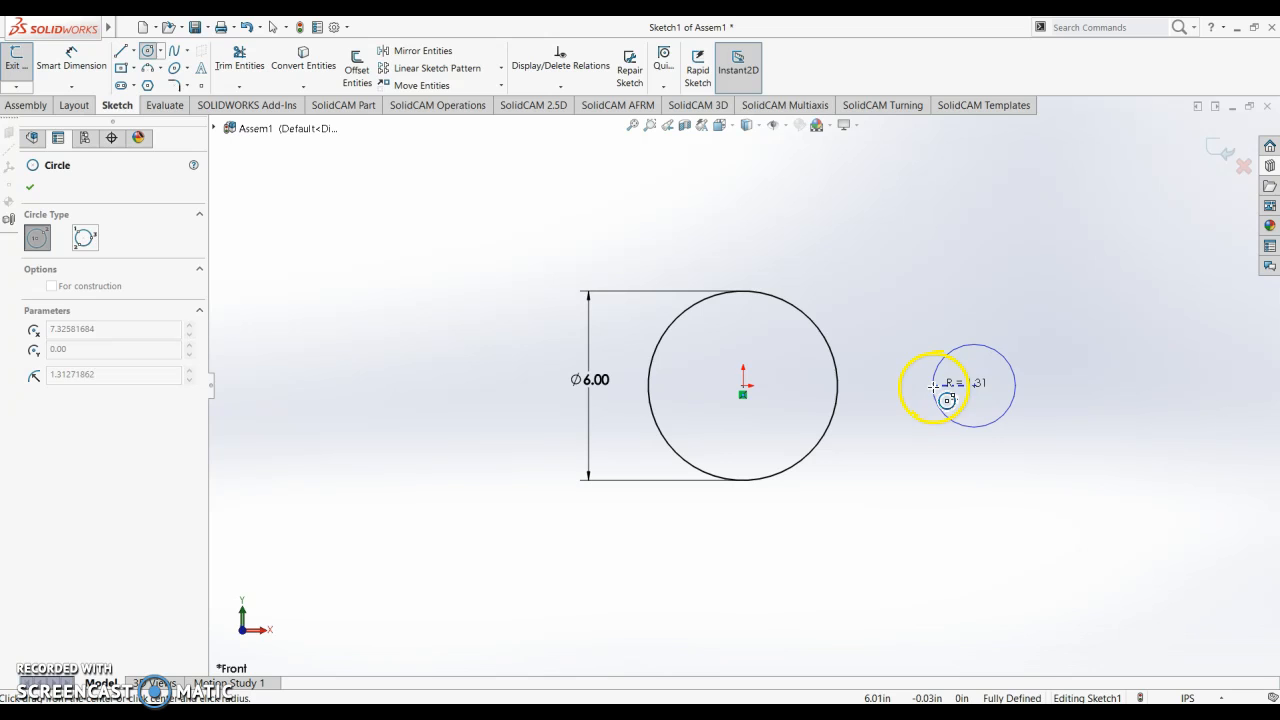
click(932, 385)
click(72, 80)
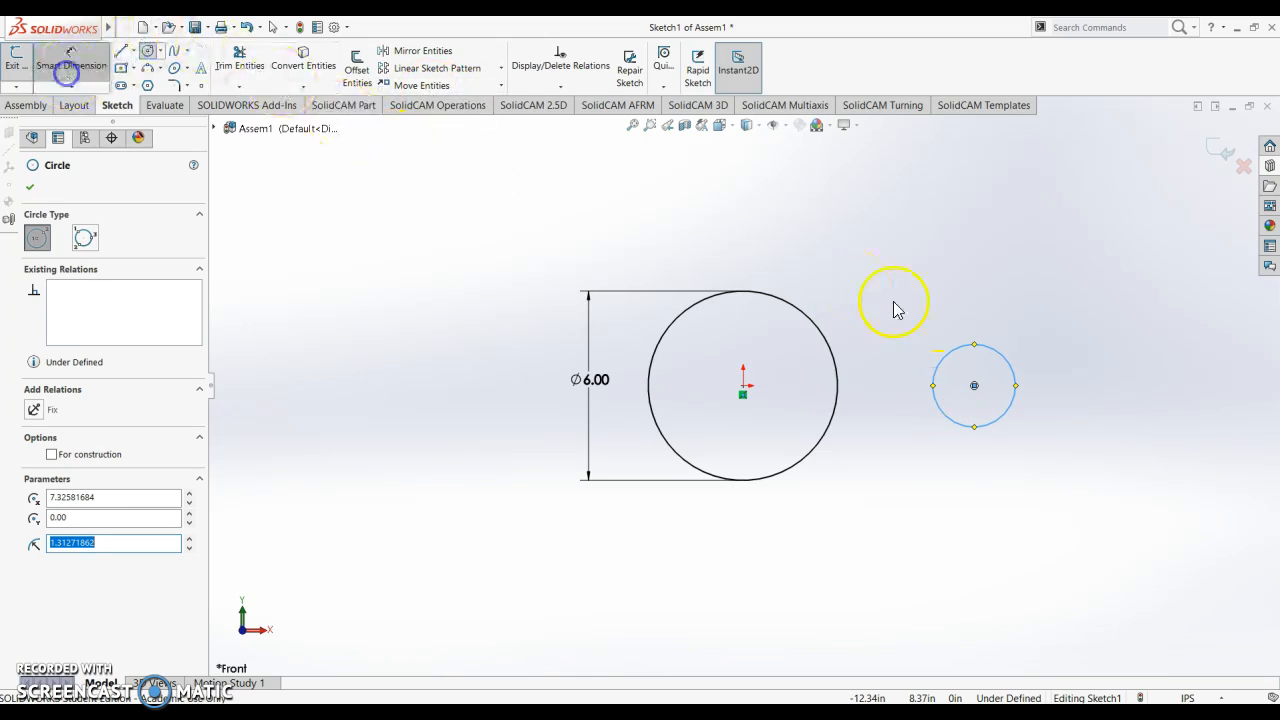
click(1010, 370)
click(1073, 393)
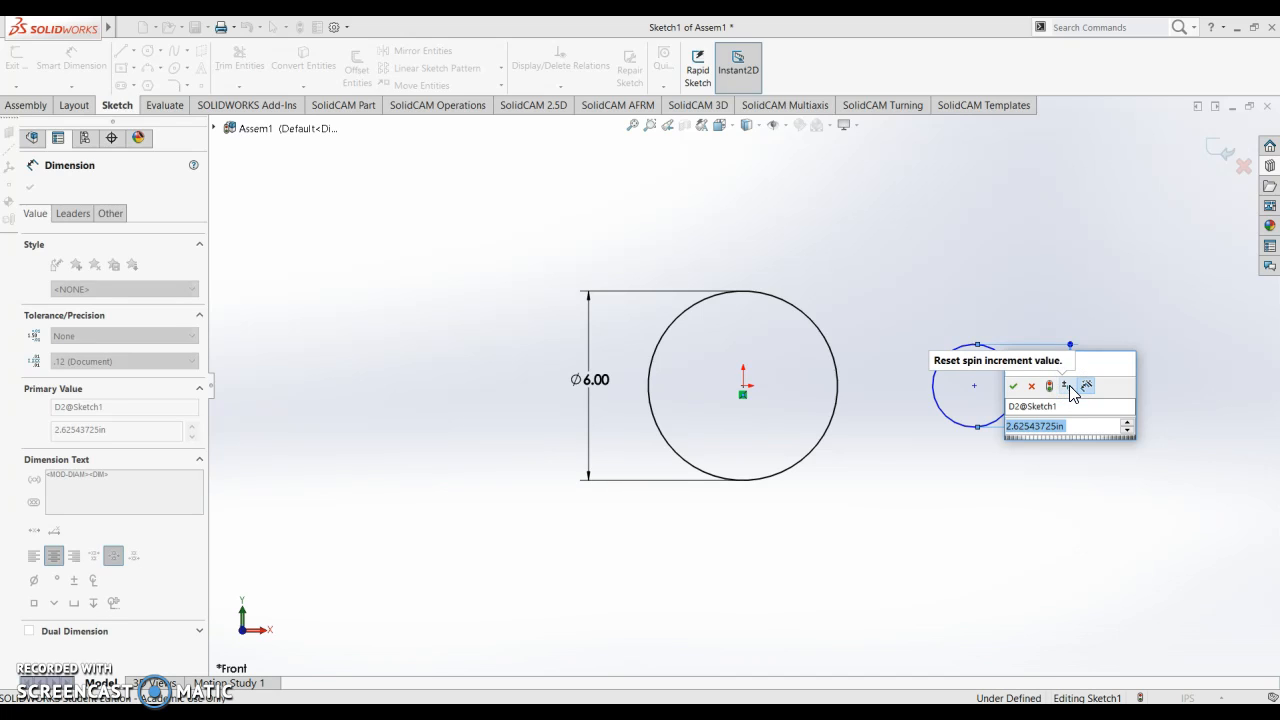
text(3)
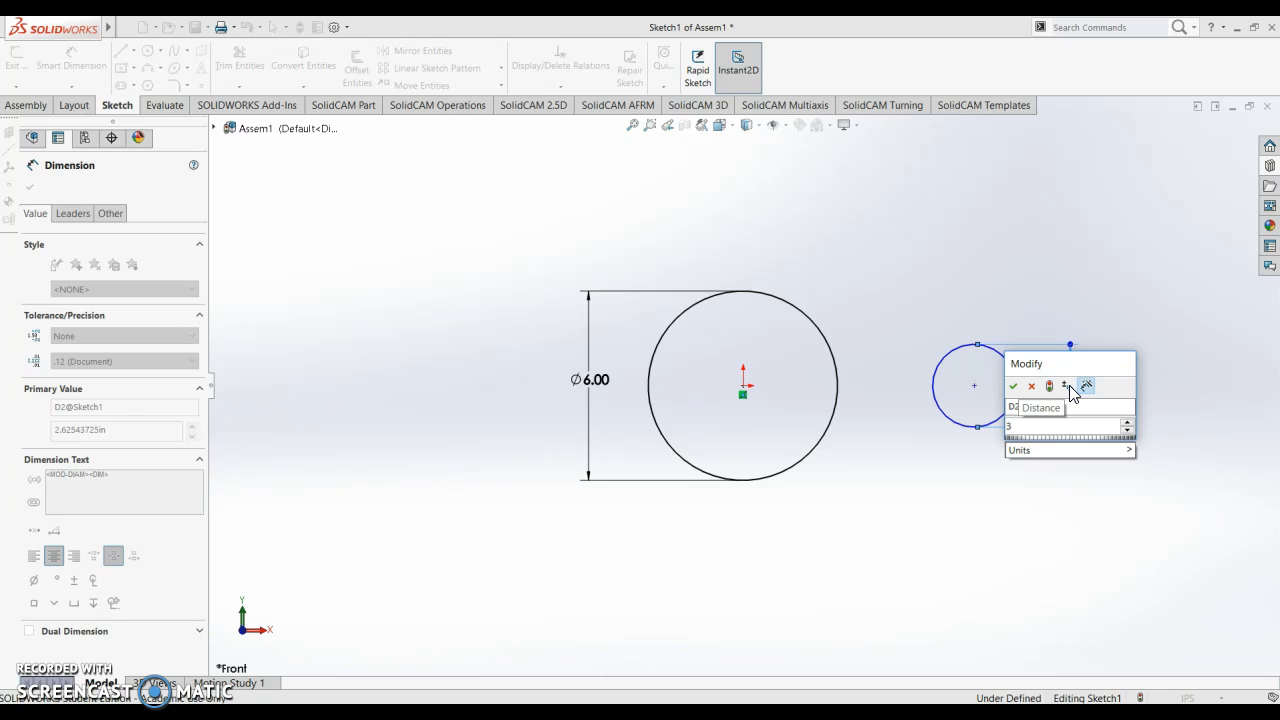
key(Return)
click(634, 229)
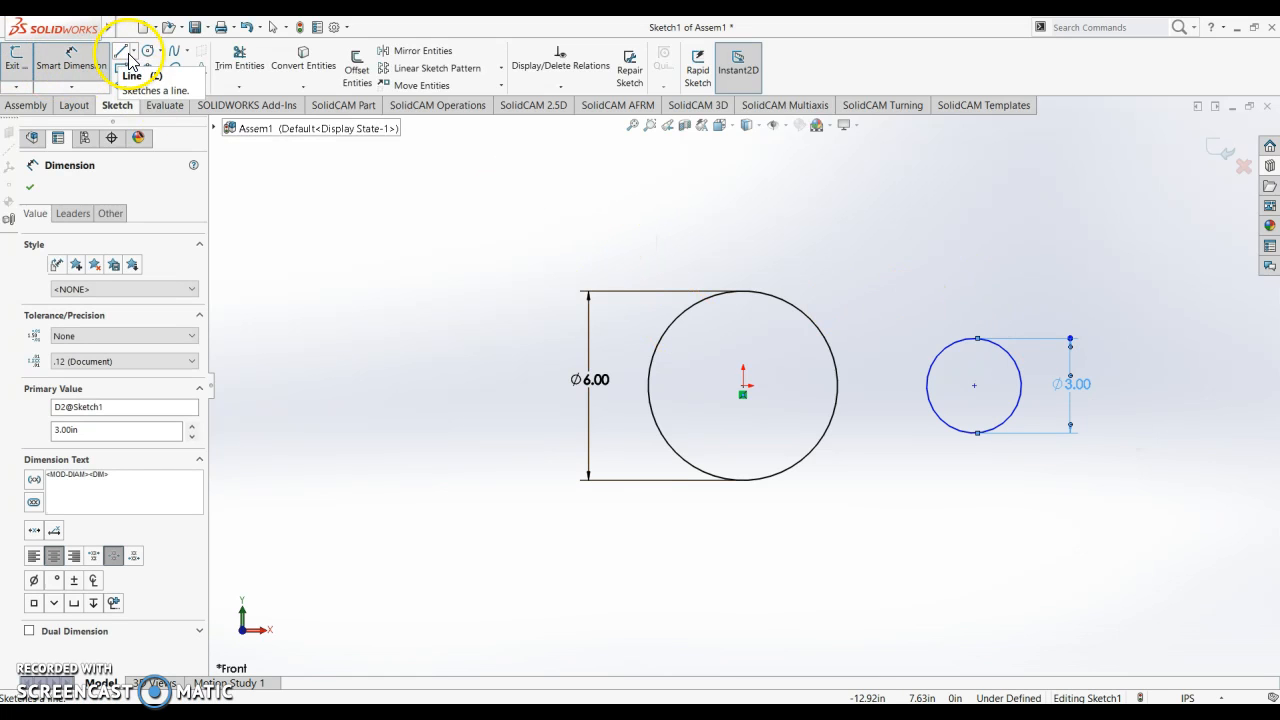
Step: Draw a construction line from the origin to the 3 in circle's centre and apply a Horizontal relation to it
click(127, 61)
click(51, 366)
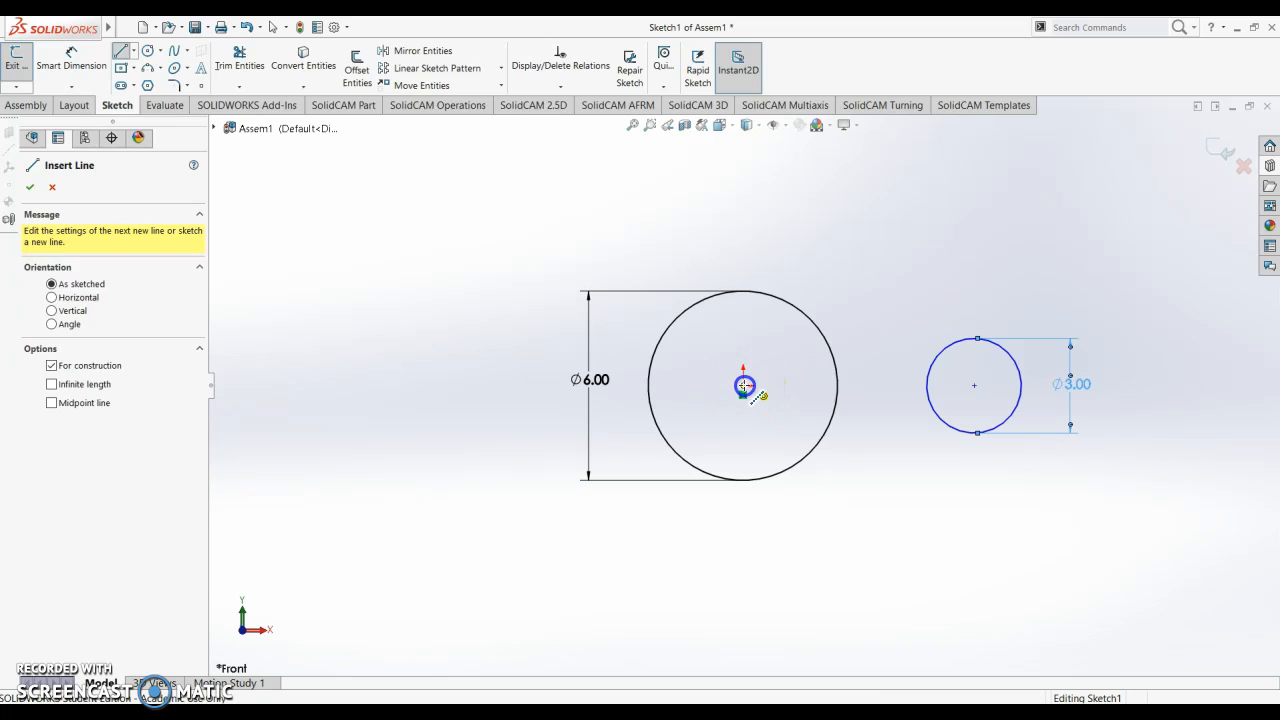
click(744, 386)
click(974, 386)
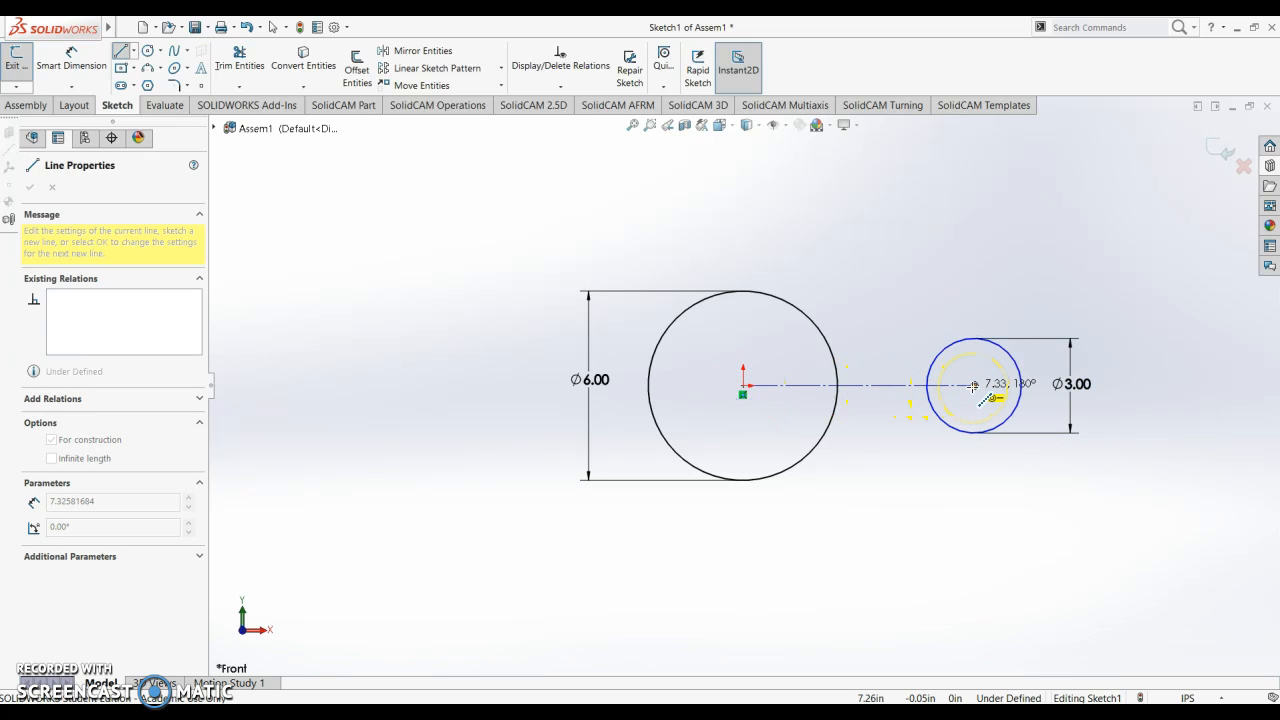
right_click(874, 288)
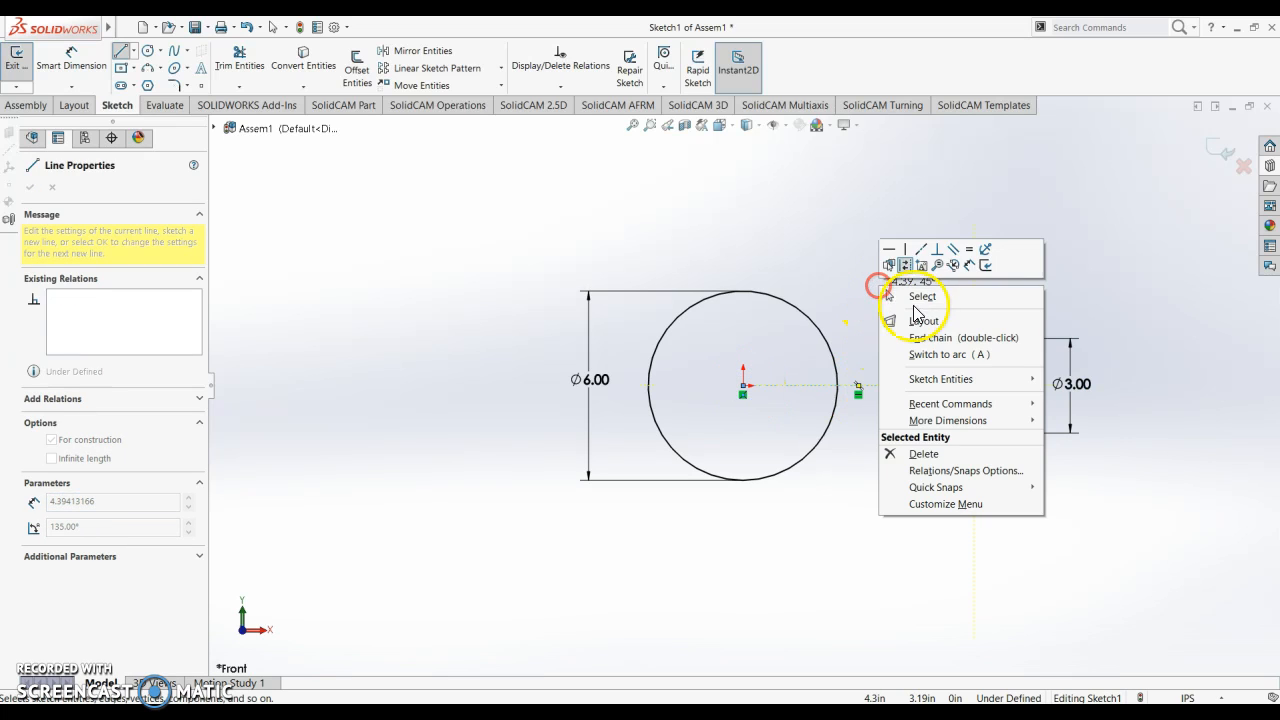
click(920, 297)
click(894, 386)
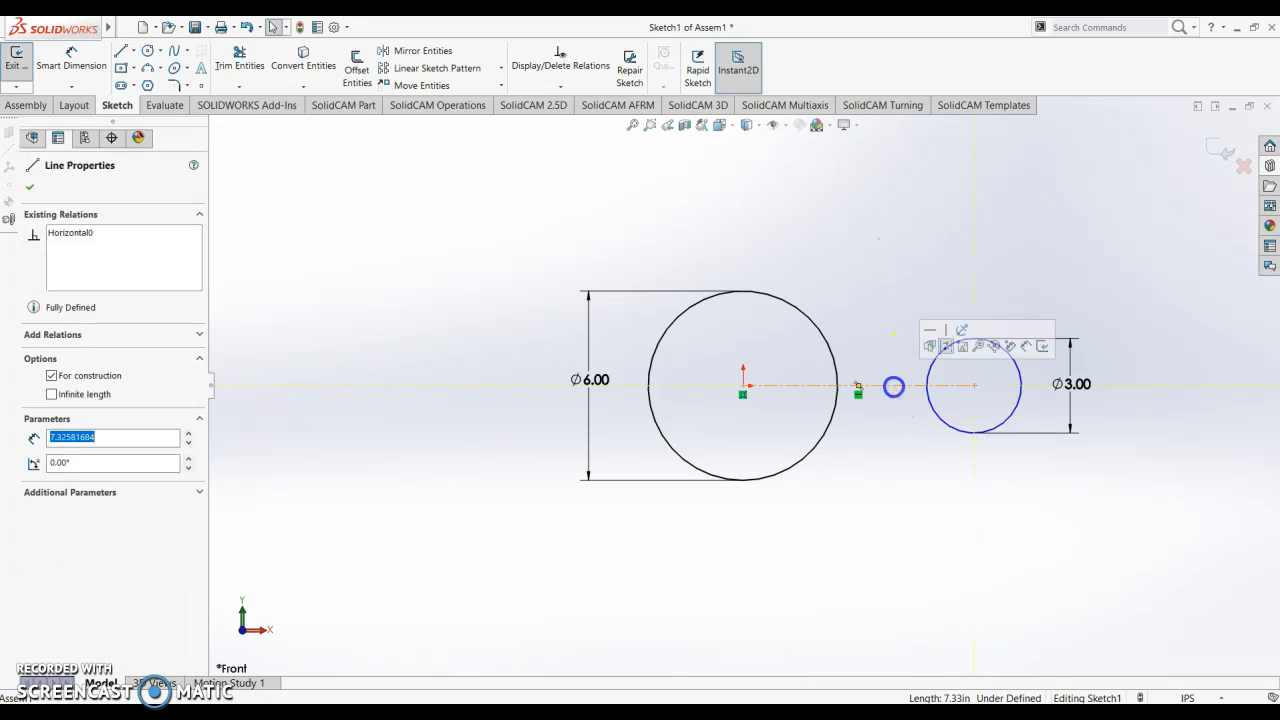
click(930, 331)
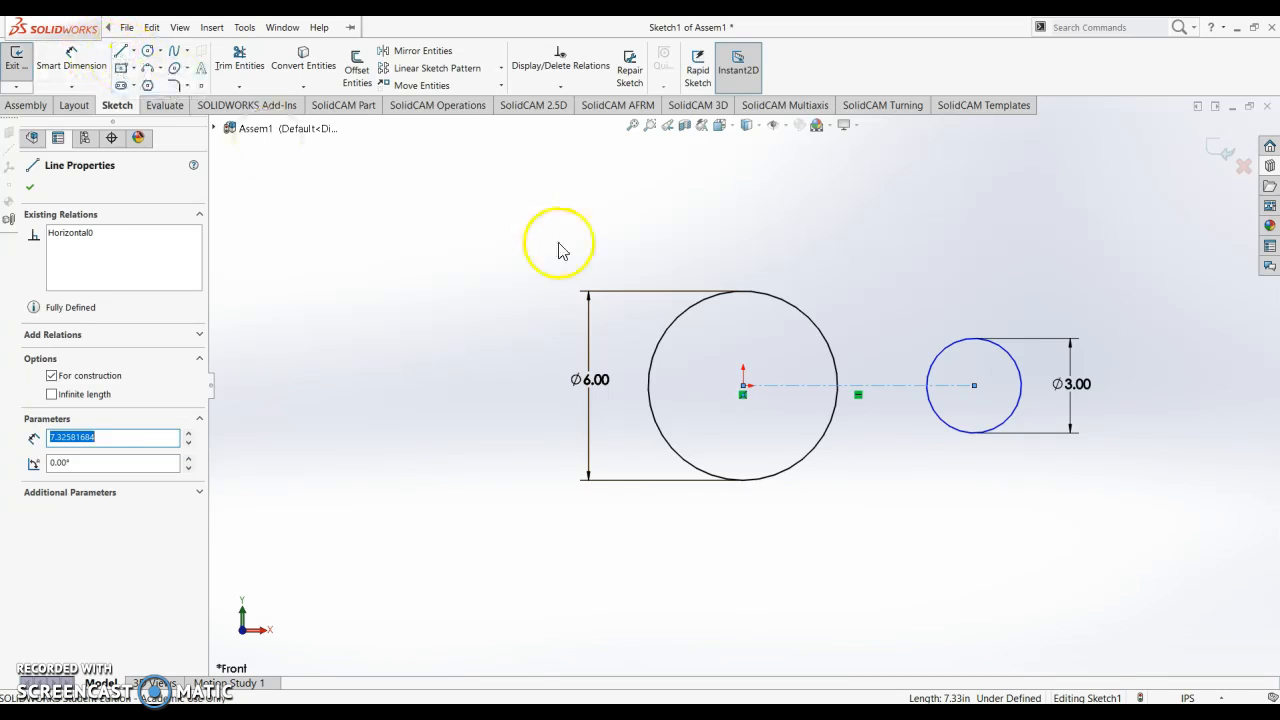
click(30, 188)
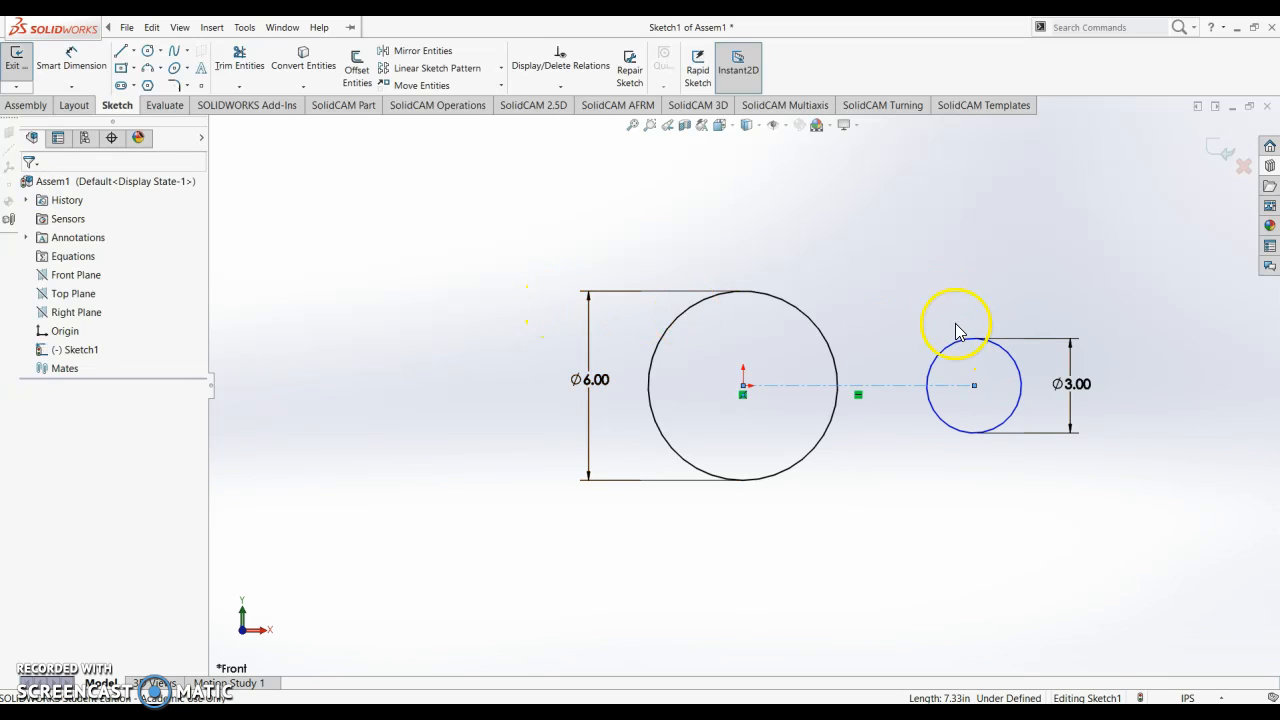
click(940, 370)
click(837, 377)
ctrl+click(837, 380)
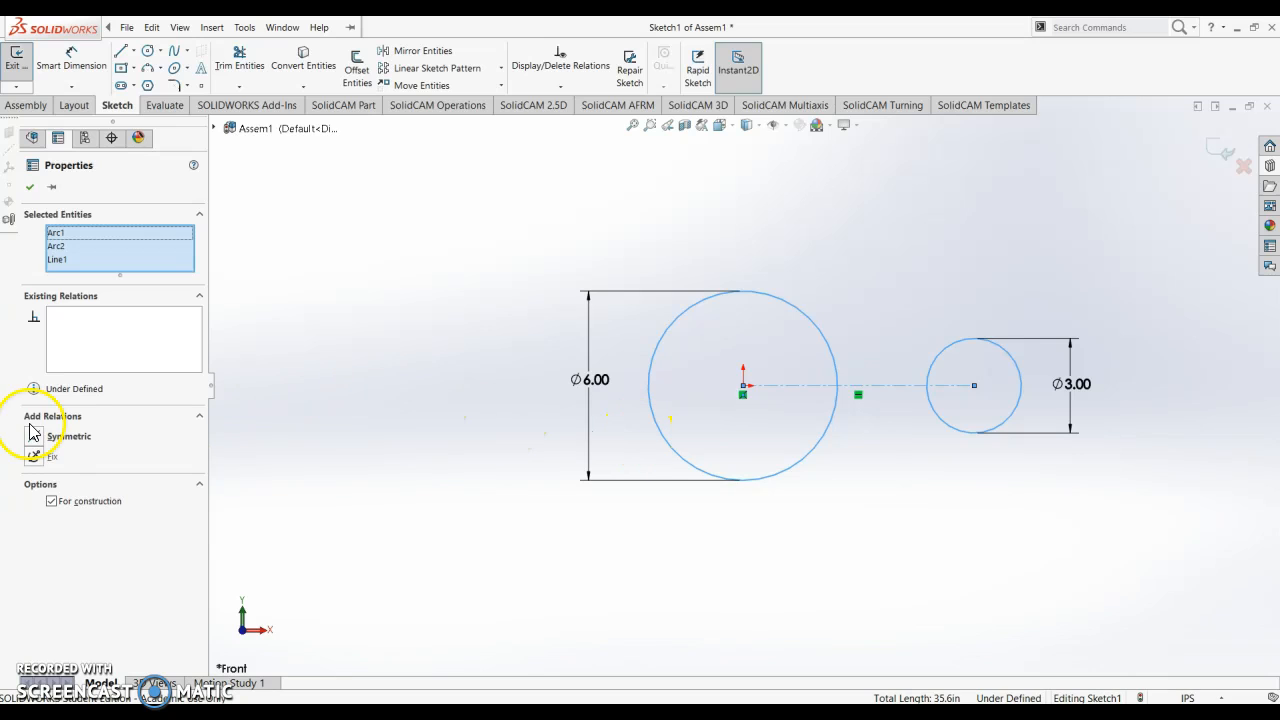
right_click(848, 320)
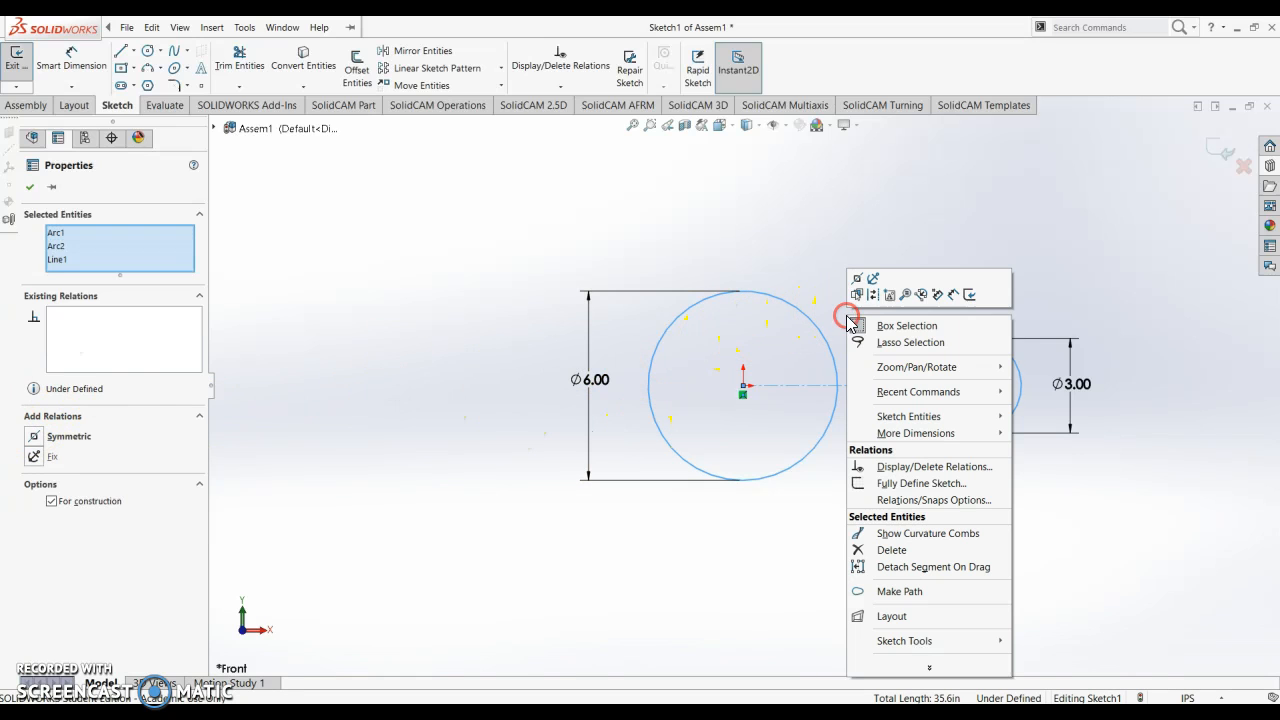
click(820, 304)
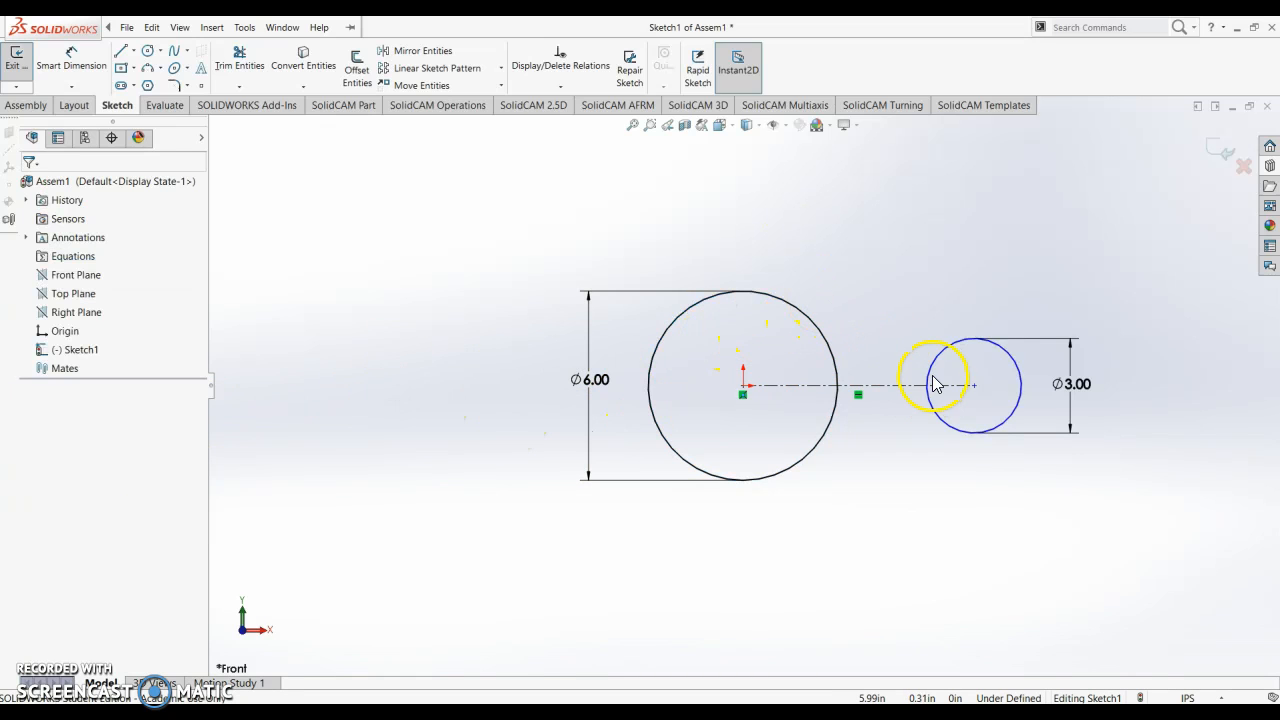
Step: Add a Tangent relation between the 3 in circle and the 6 in circle
click(929, 375)
ctrl+click(836, 380)
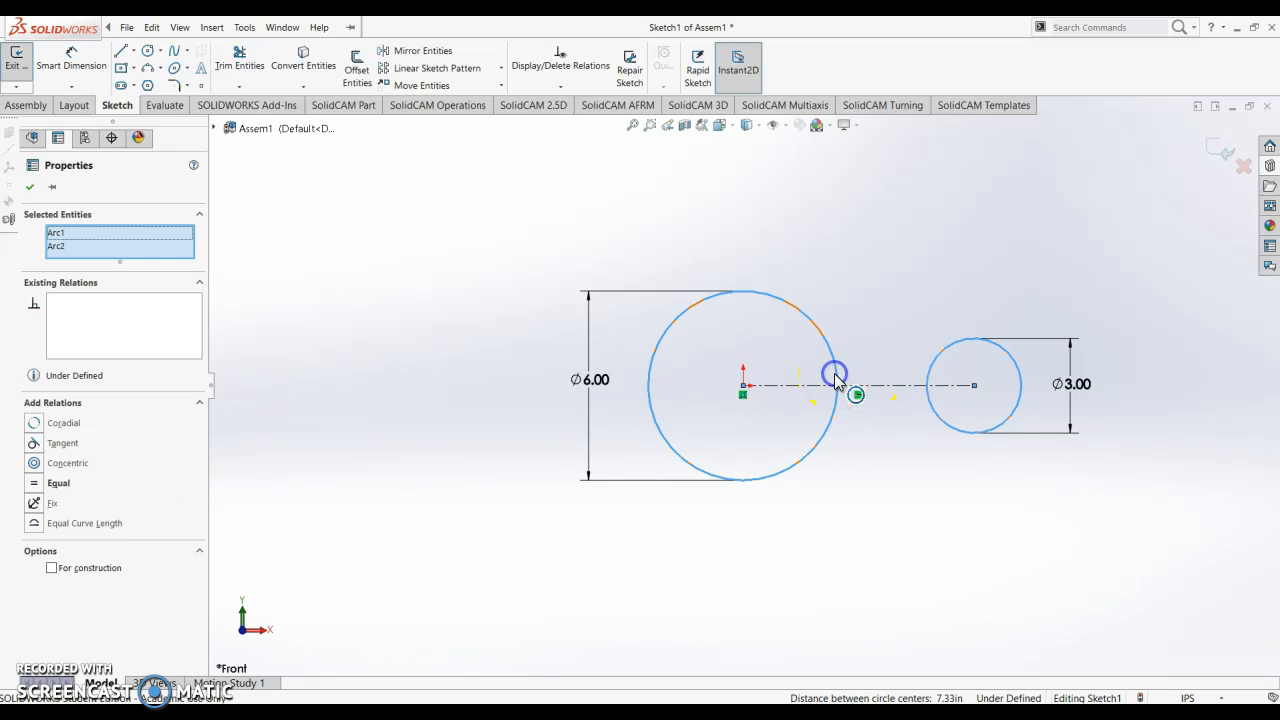
click(28, 443)
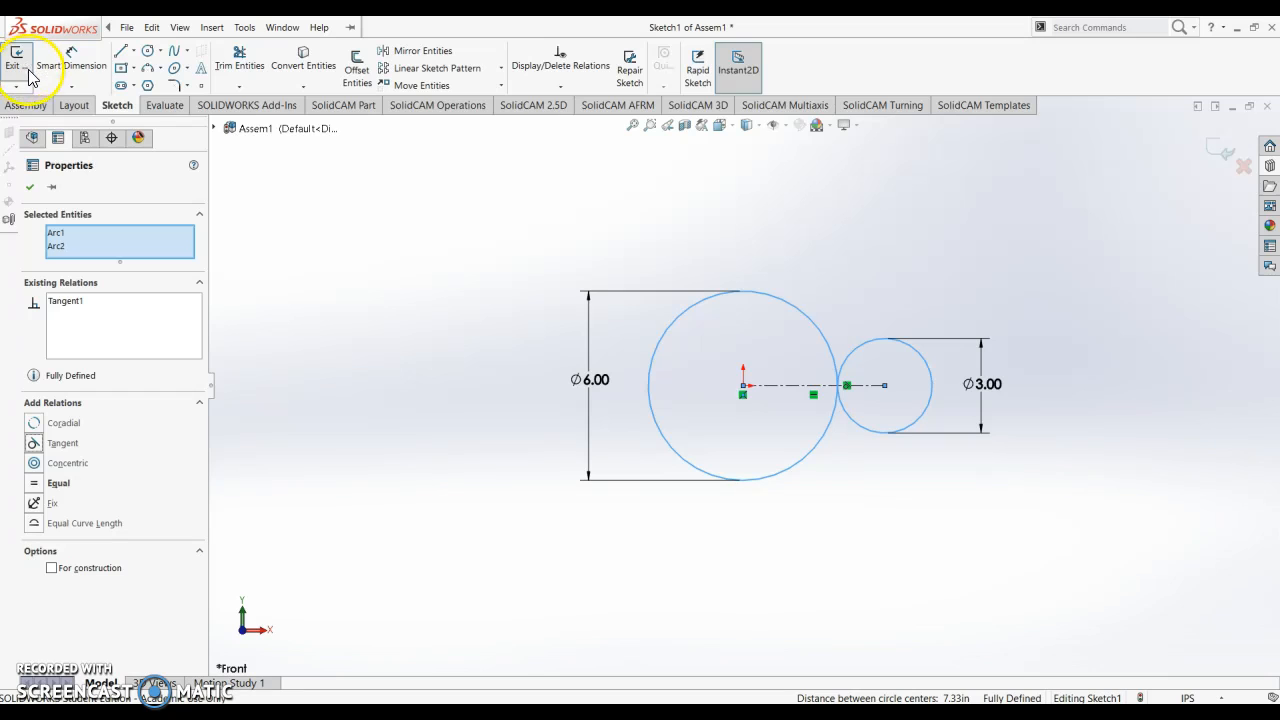
click(38, 187)
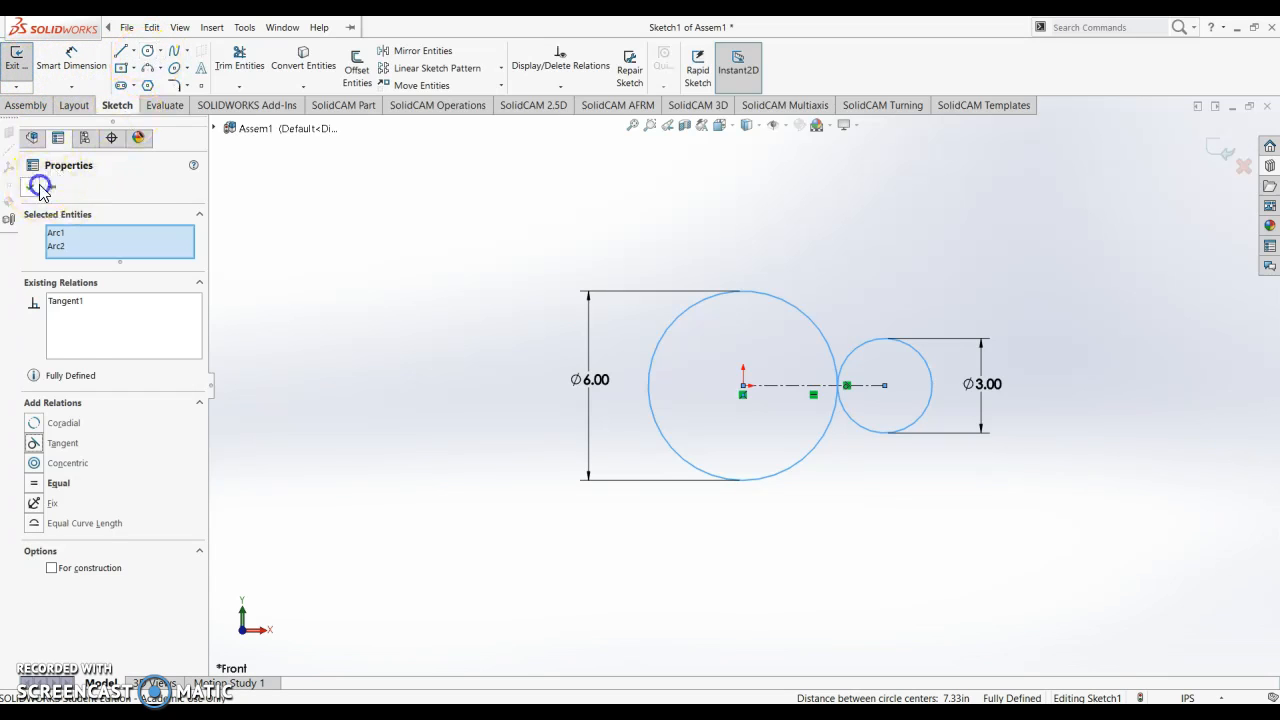
Step: Sketch a concentric inner circle in each outer circle, radius about 0.85 in in the large one and about 0.58 in in the small one
click(148, 51)
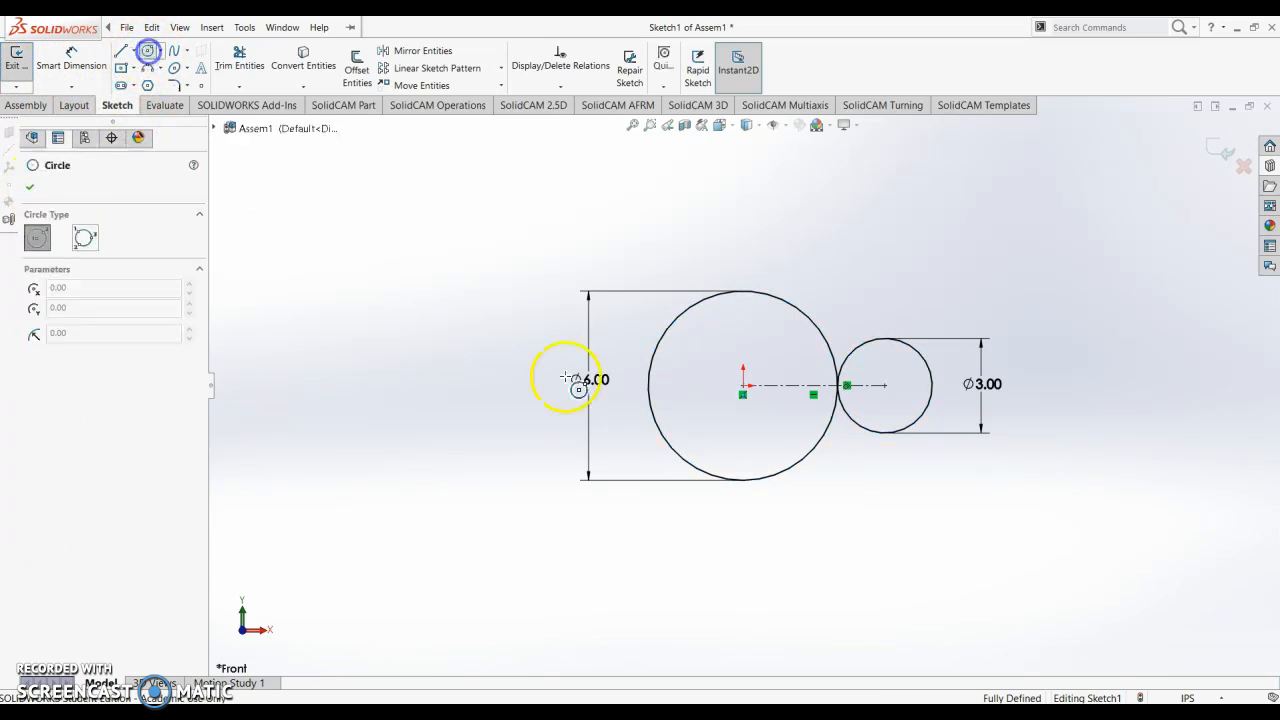
click(742, 386)
click(770, 389)
click(885, 385)
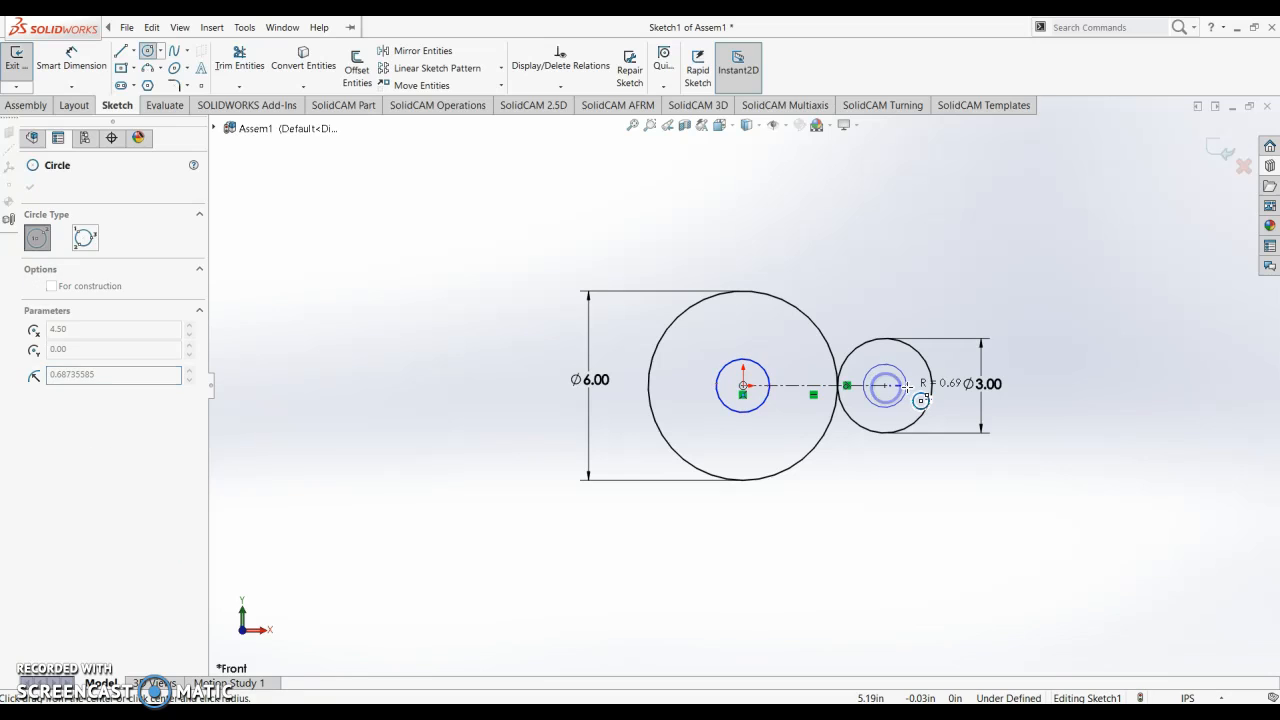
click(903, 386)
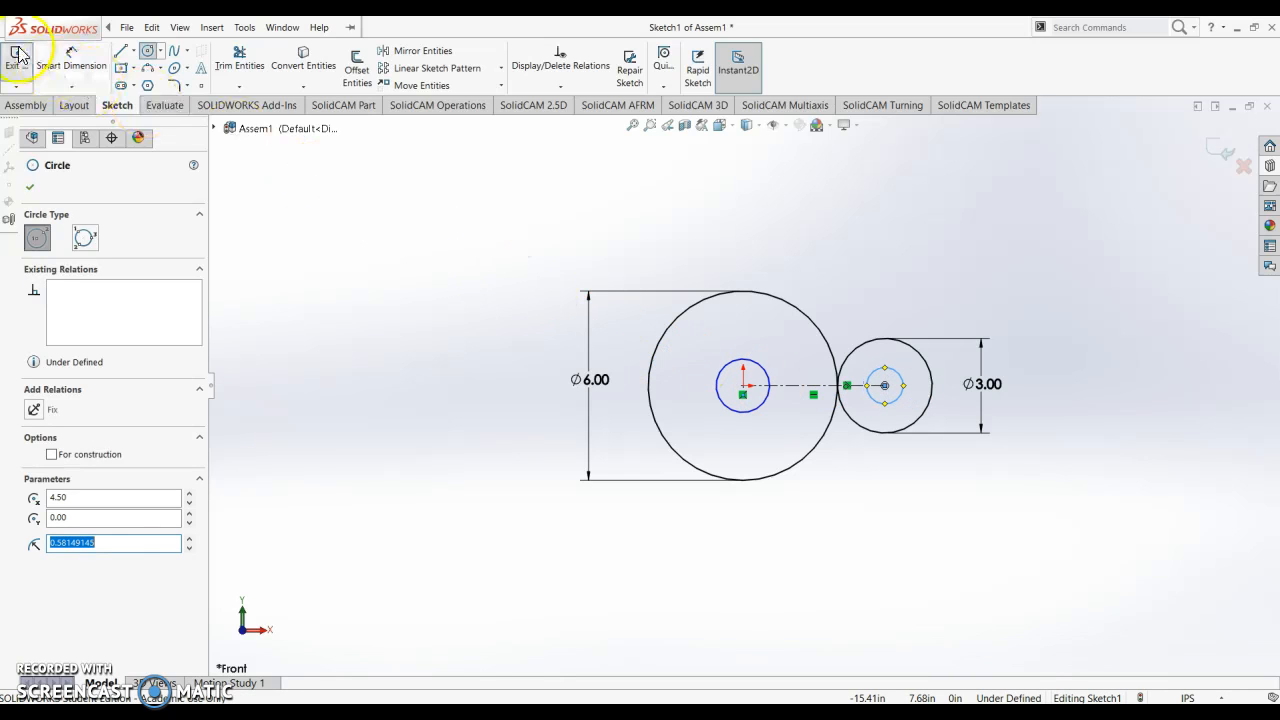
Step: Dimension the inner circle at the origin with a diameter of 1 in
click(71, 60)
click(716, 392)
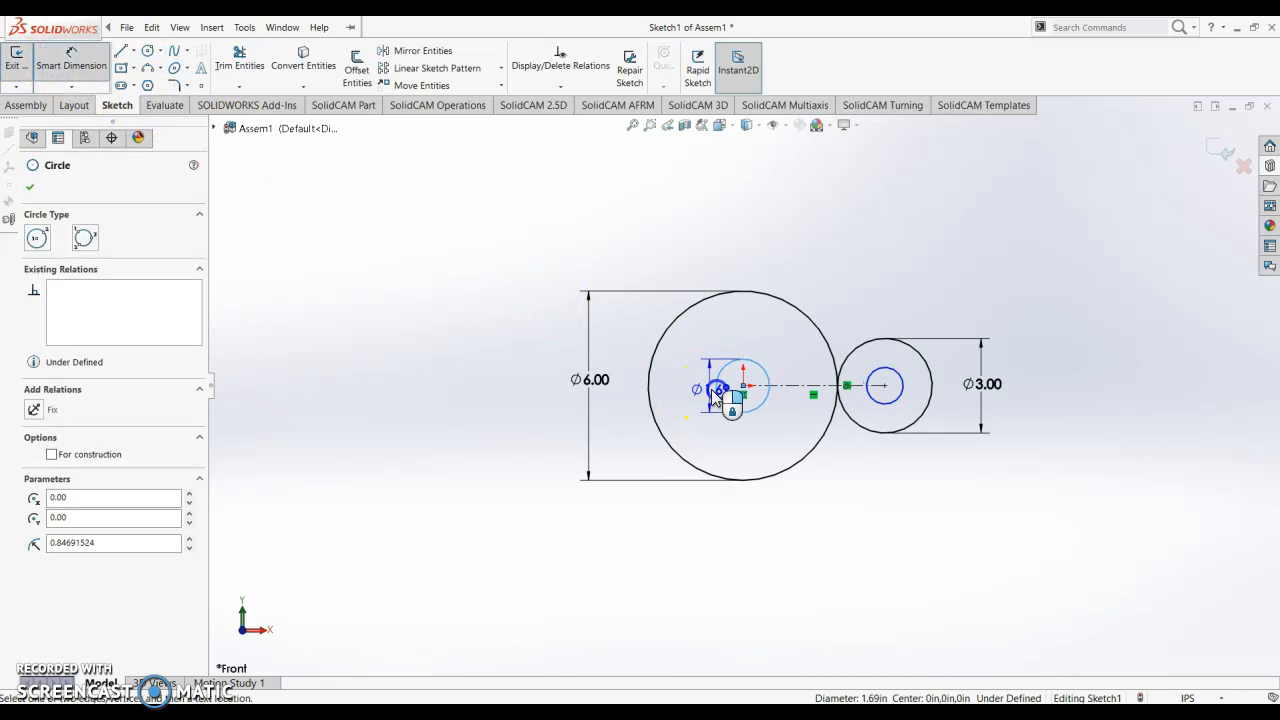
click(681, 392)
text(1)
key(Return)
Step: Dimension the inner circle of the 3 in circle with a diameter of 1 in
click(872, 366)
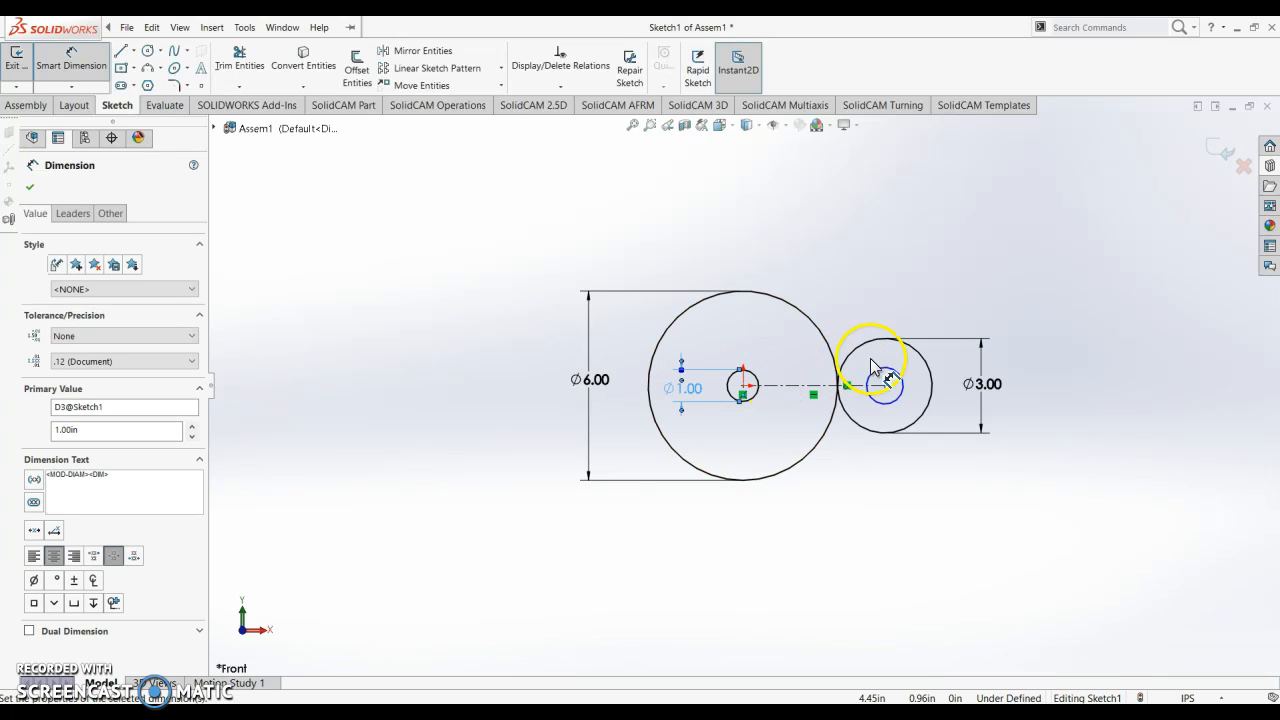
click(950, 388)
text(1)
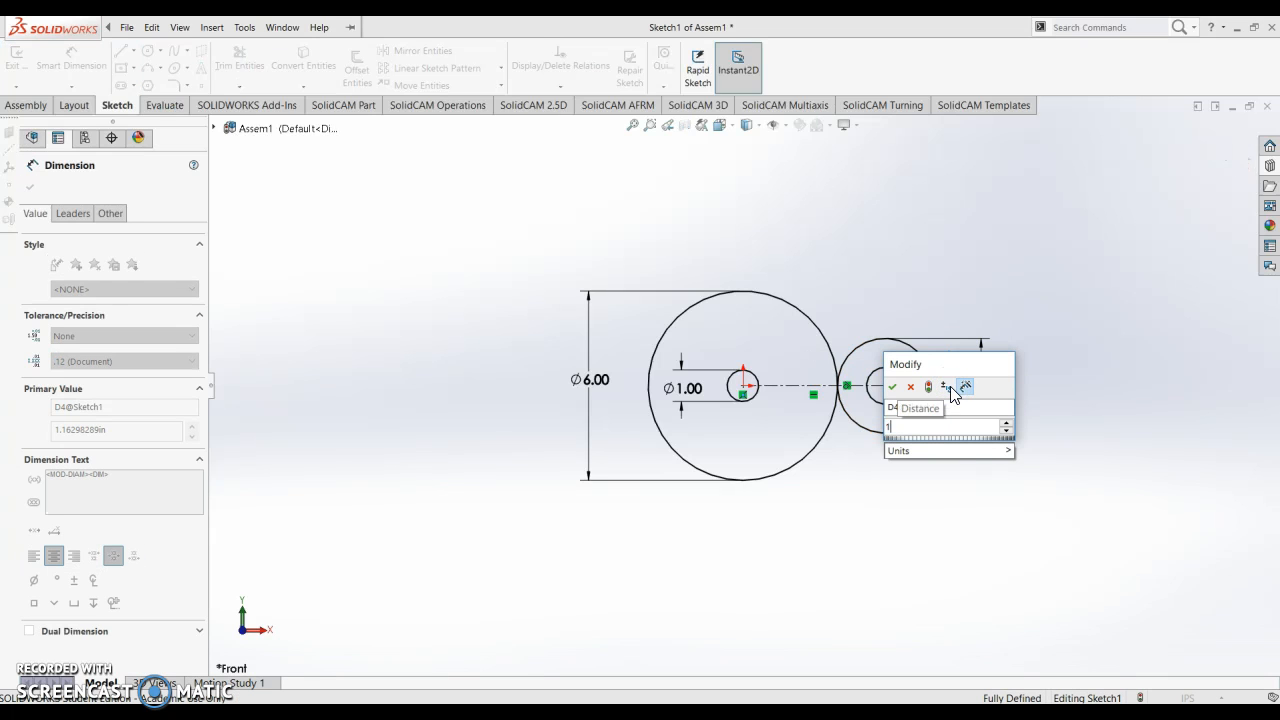
key(Return)
click(749, 146)
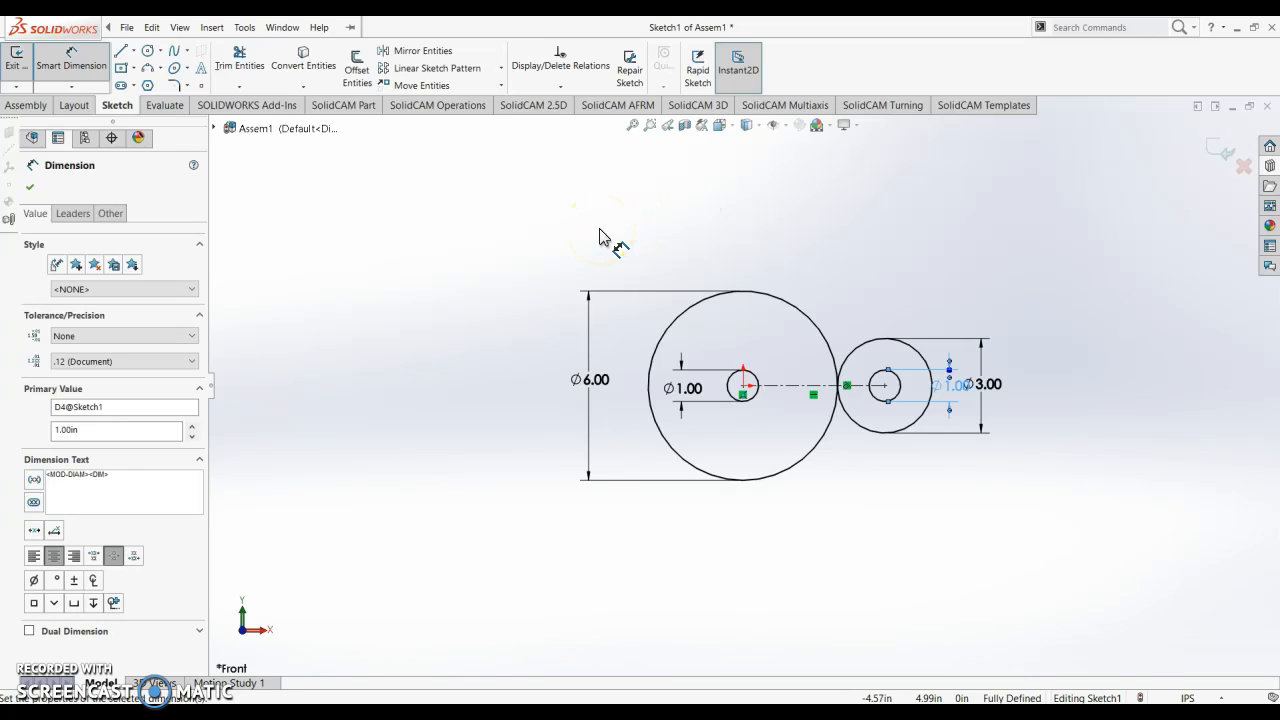
Step: Finish dimensioning and exit the gear layout sketch
click(29, 190)
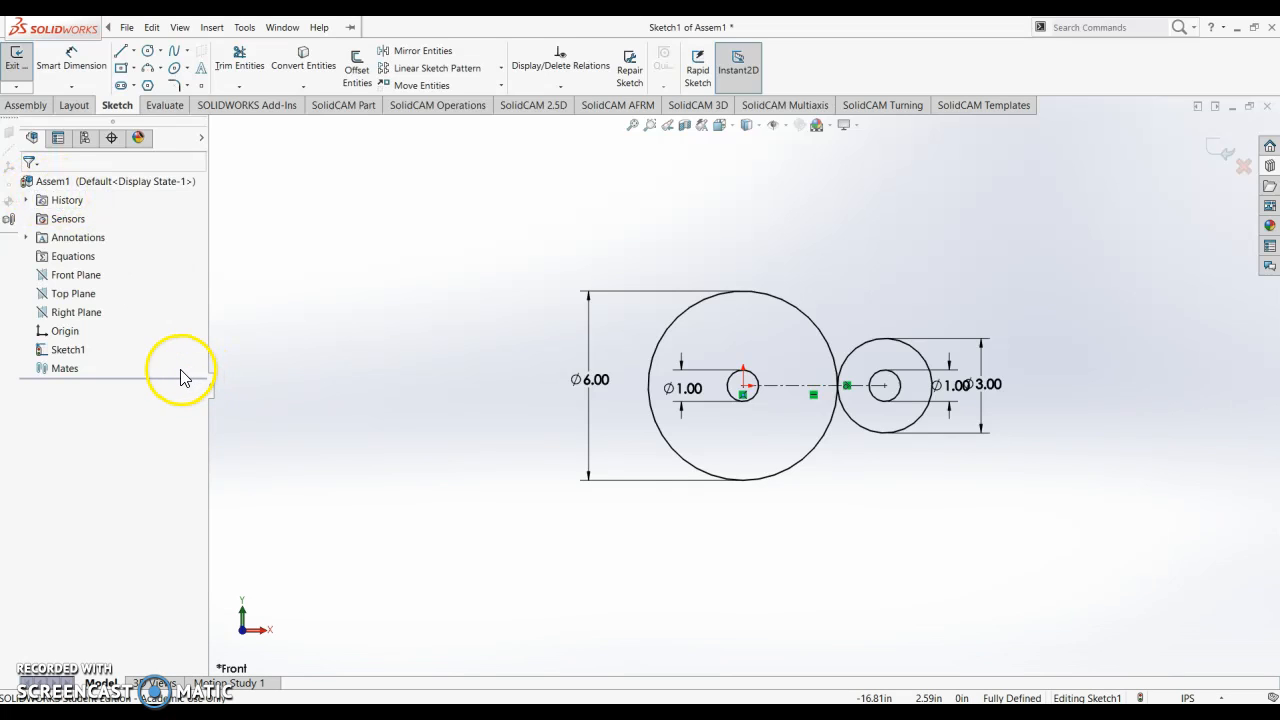
click(20, 62)
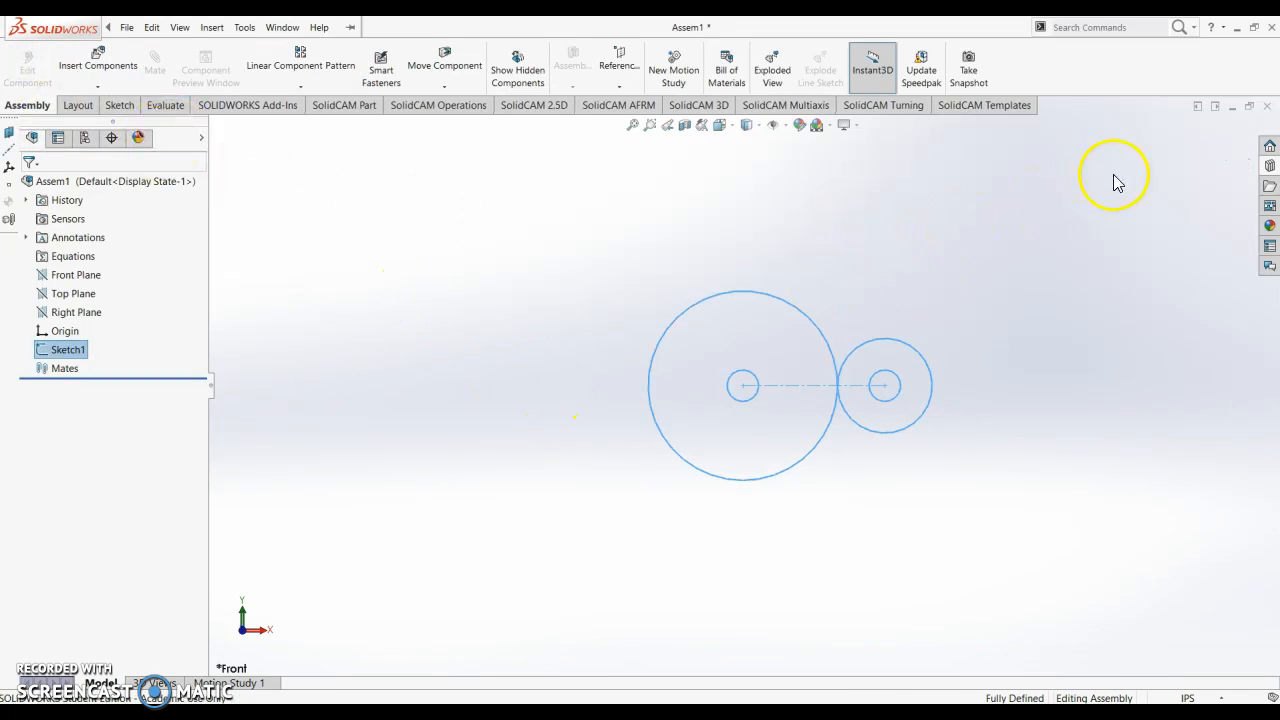
Step: Insert a Spur Gear from the Toolbox's ANSI Inch Power Transmission gears over the 6 in circle
click(1269, 166)
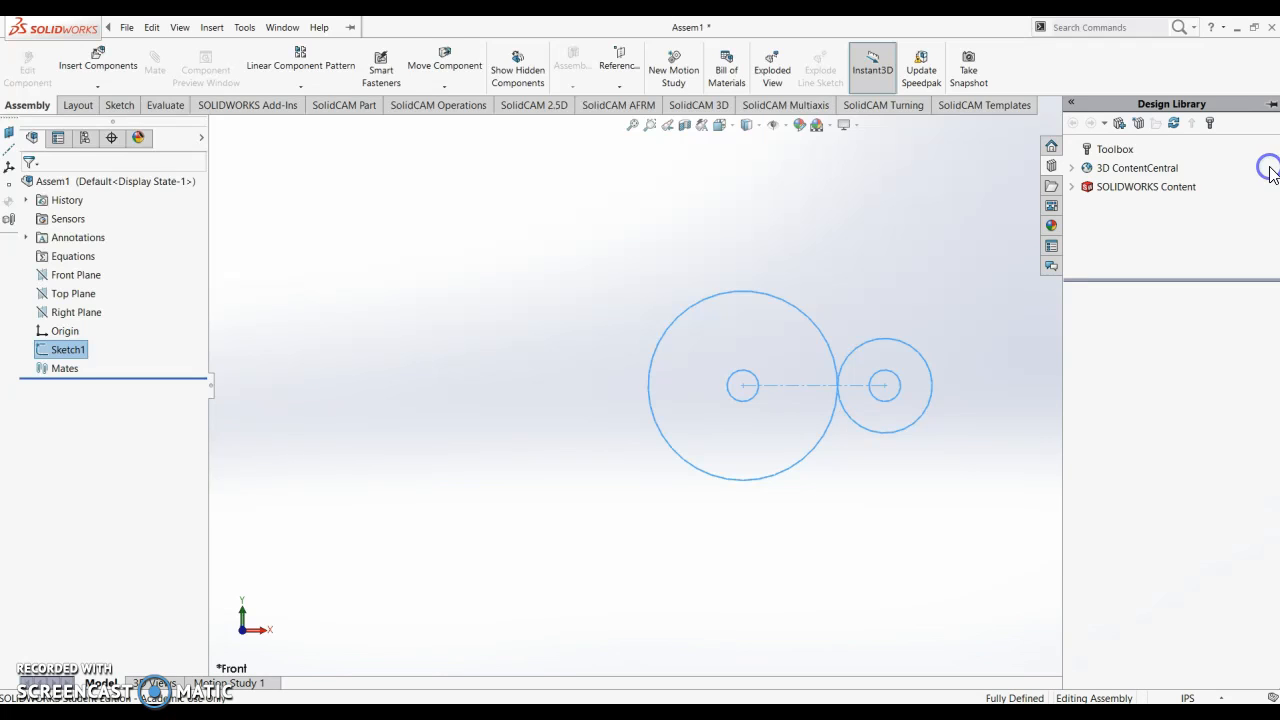
click(1115, 149)
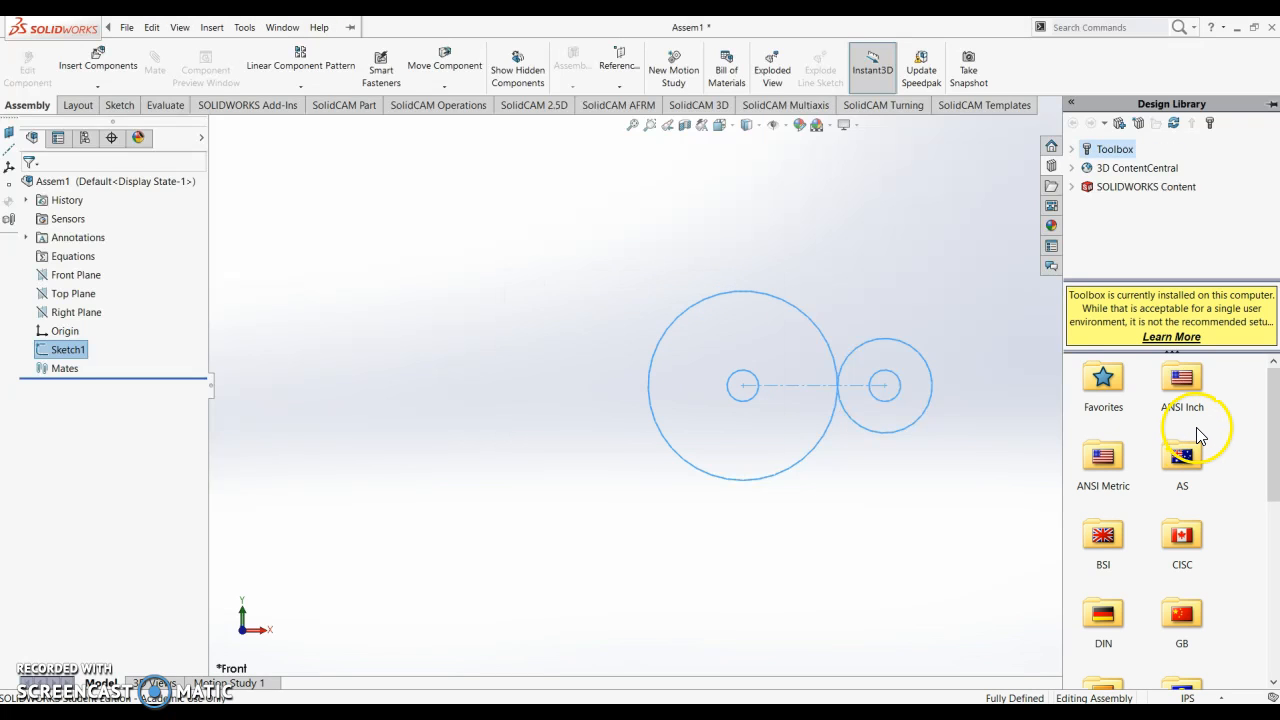
double_click(1184, 377)
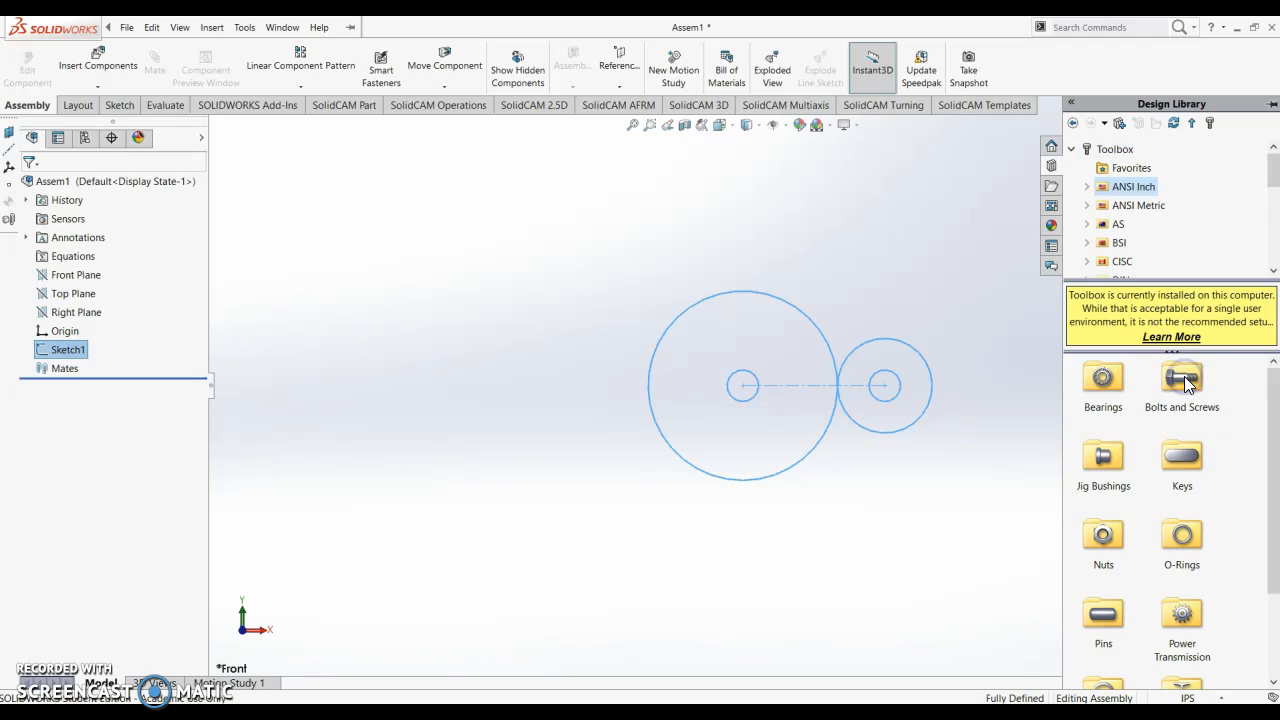
click(1182, 466)
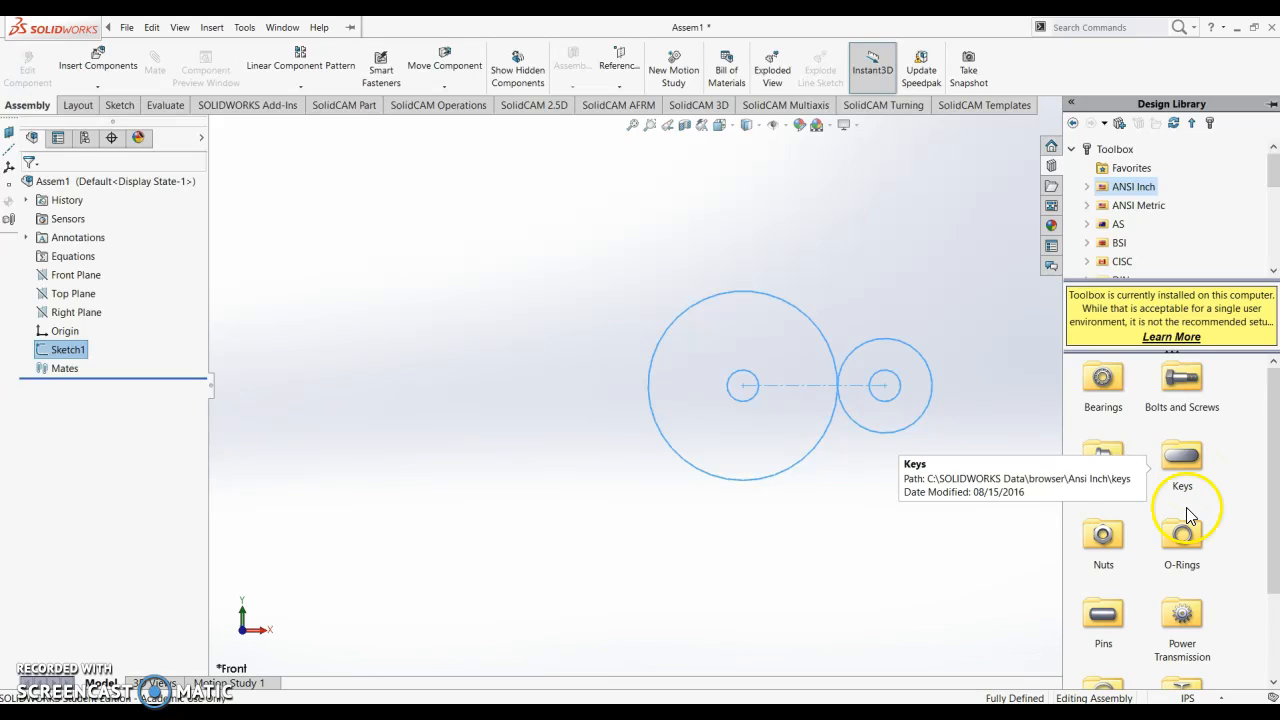
double_click(1188, 612)
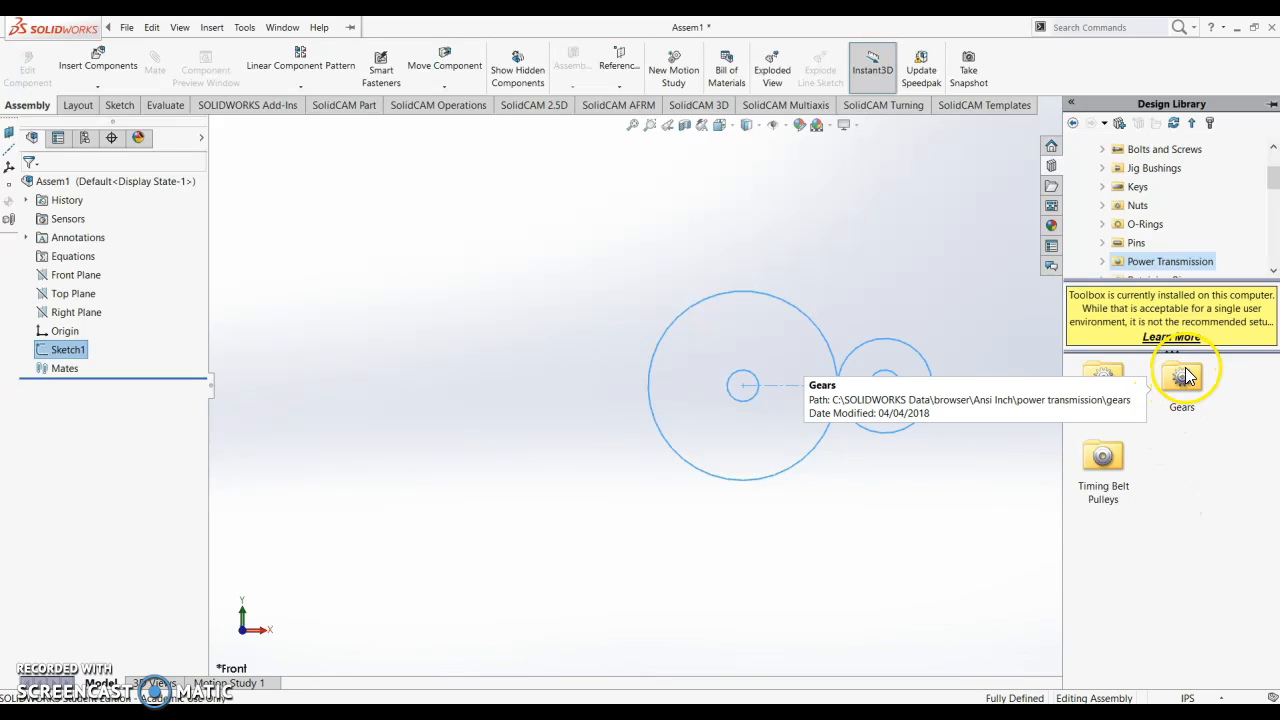
double_click(1183, 395)
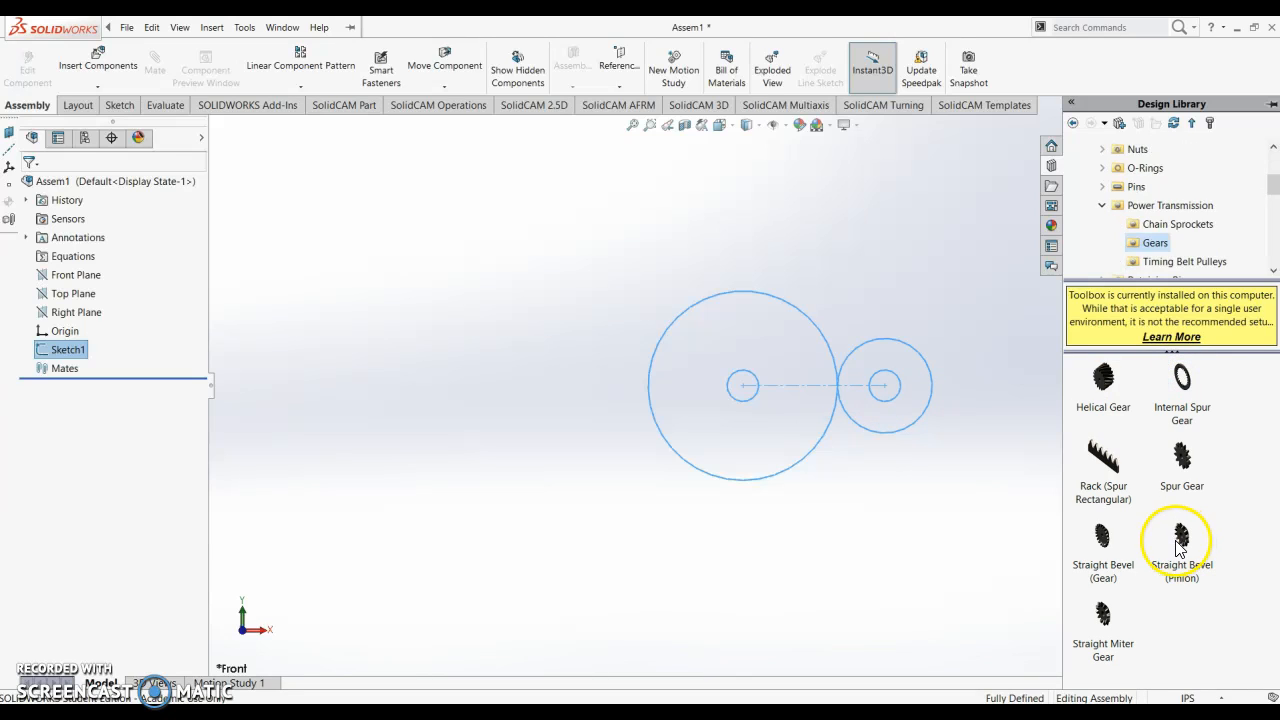
mouse_move(1185, 469)
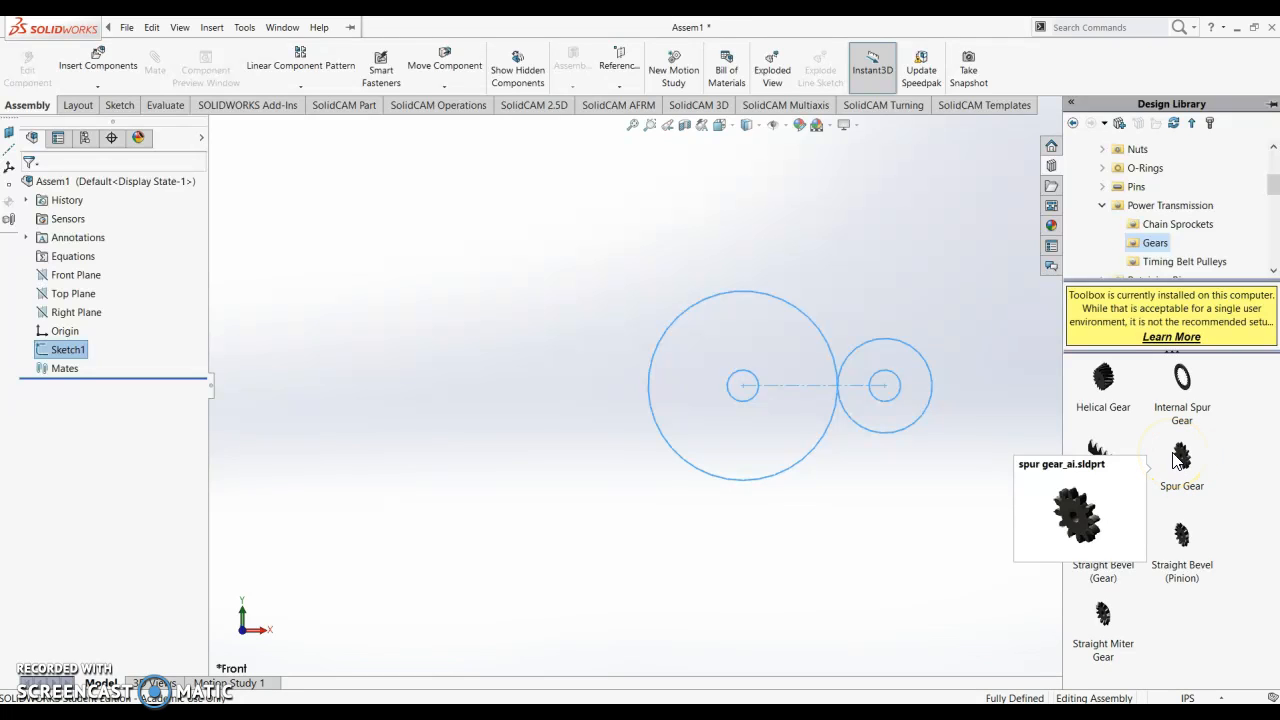
mouse_move(1180, 460)
mouse_down()
mouse_move(882, 492)
mouse_move(877, 506)
mouse_move(757, 477)
mouse_up()
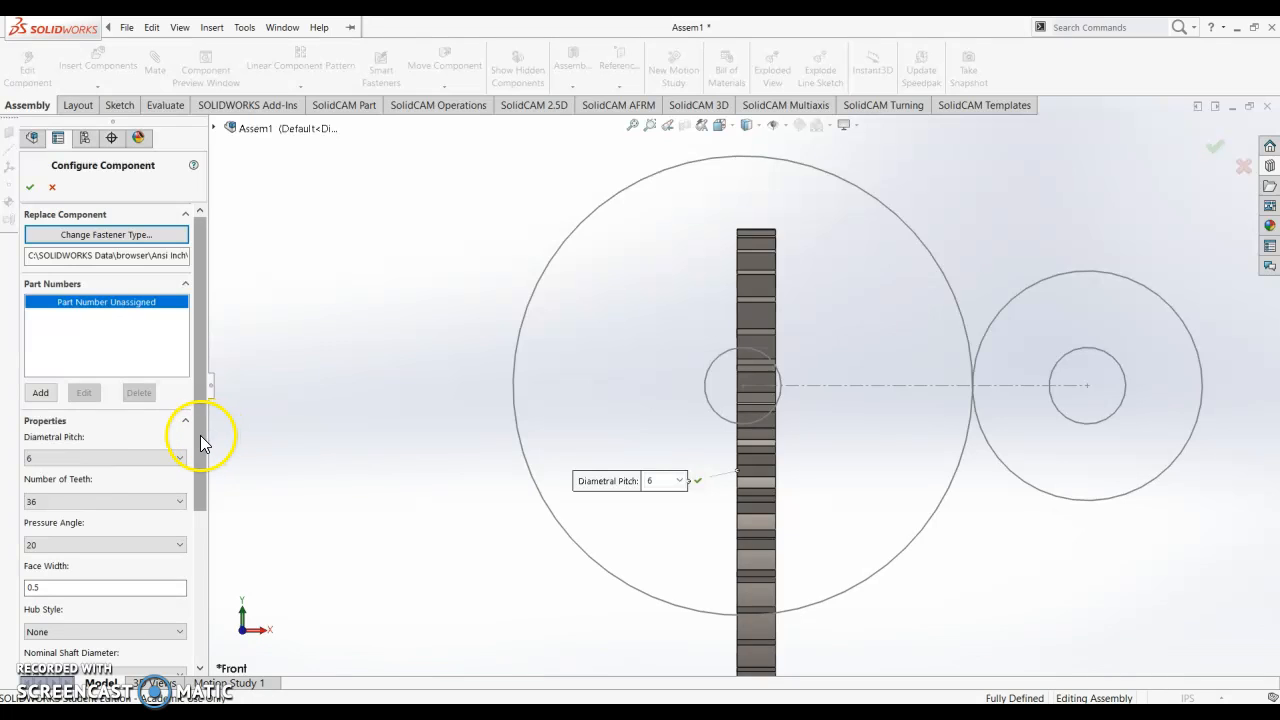
Step: Set the gear's pressure angle to 14.5 and nominal shaft diameter to 1, and place only one copy
drag(198, 434, 175, 550)
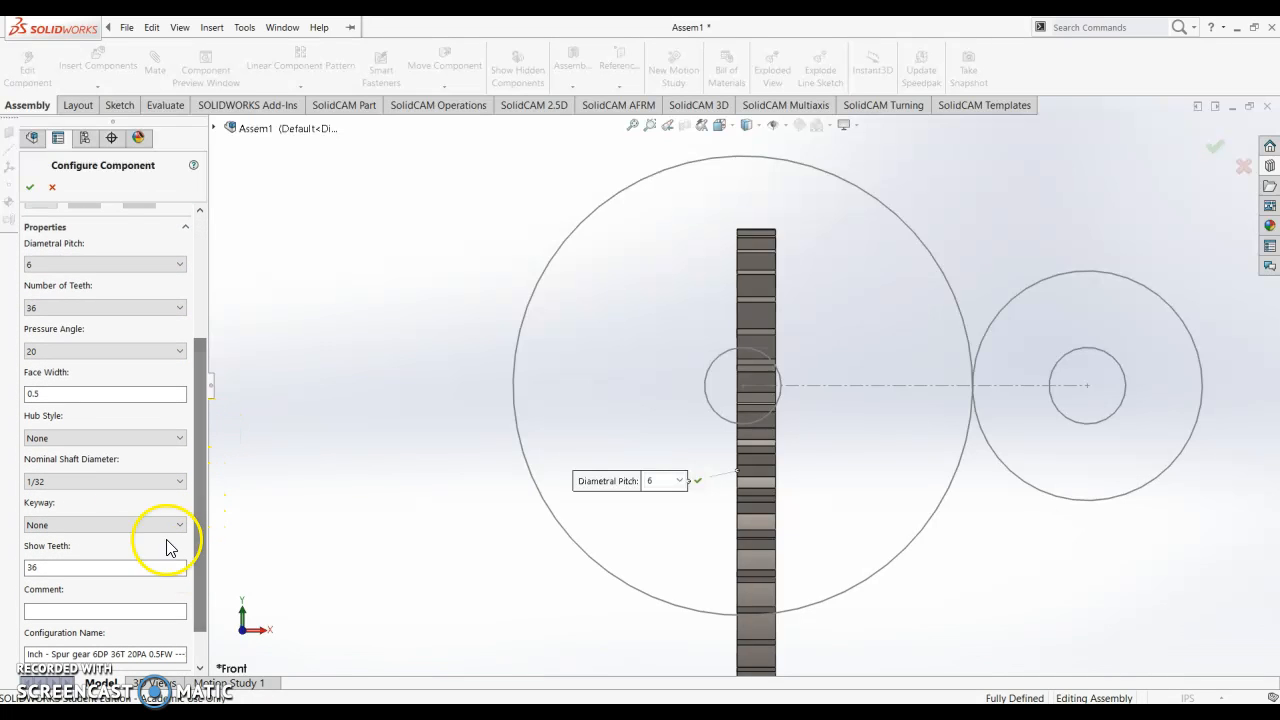
click(88, 351)
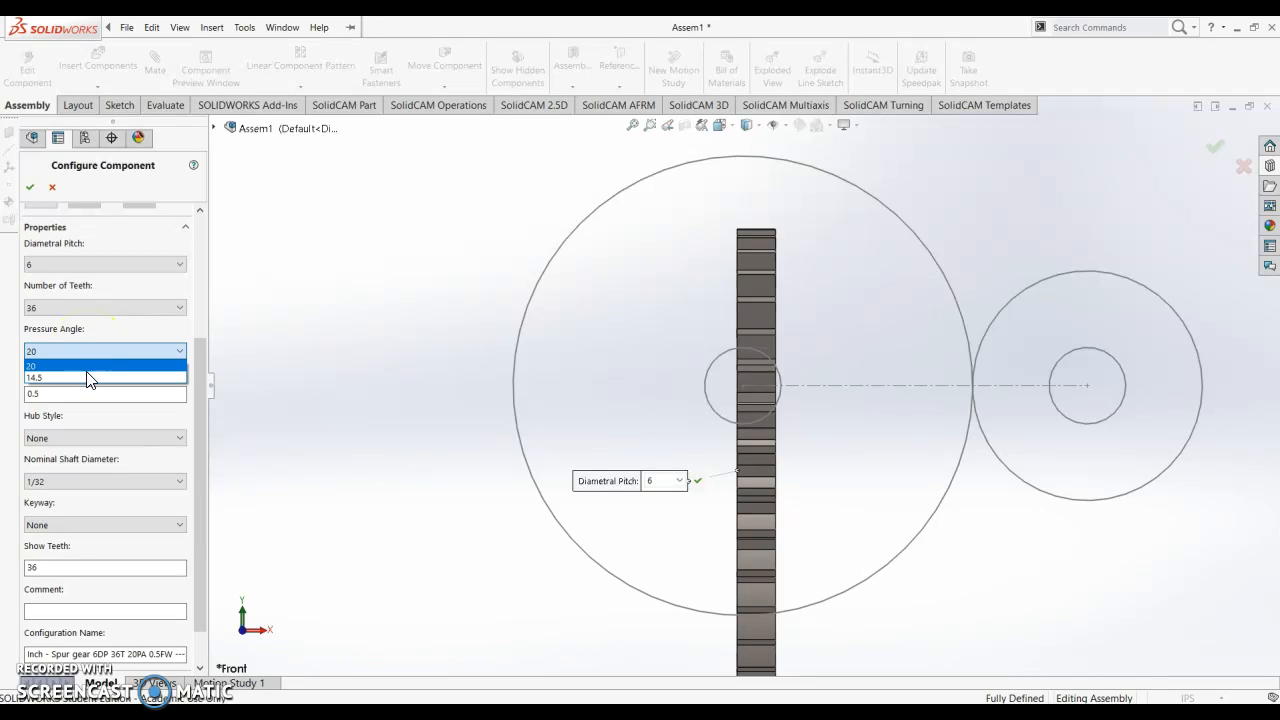
click(85, 373)
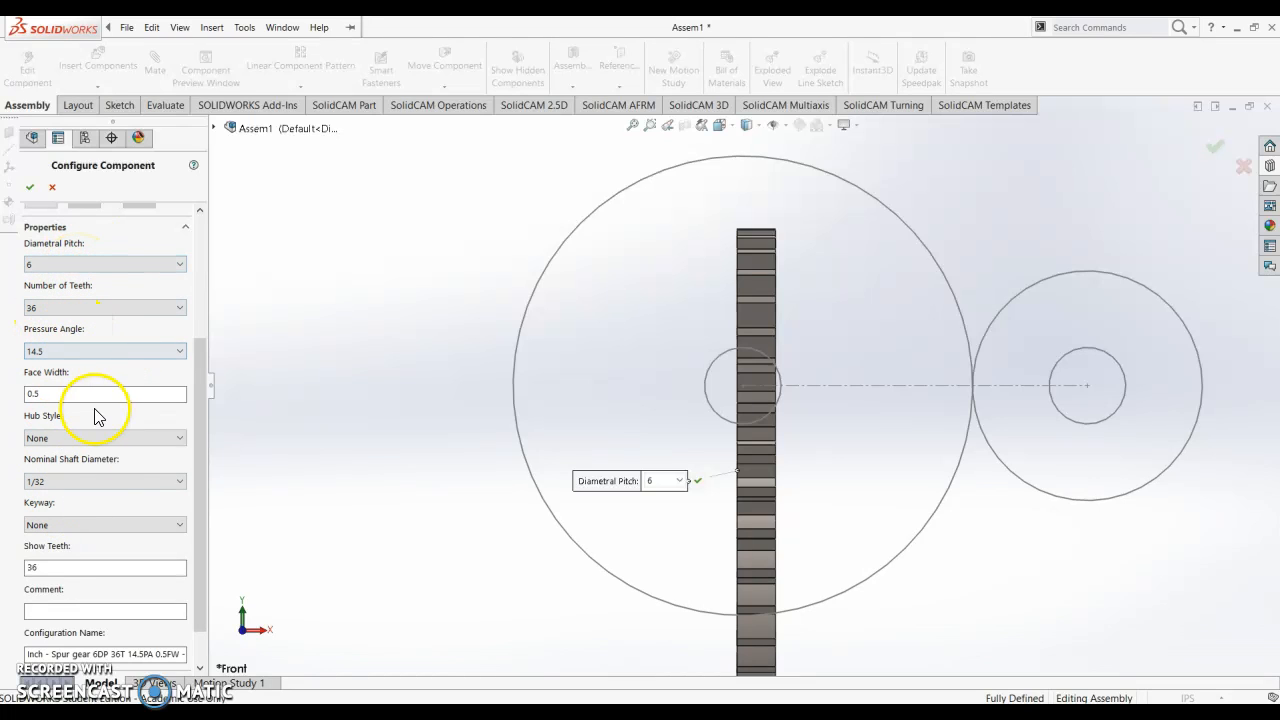
click(70, 482)
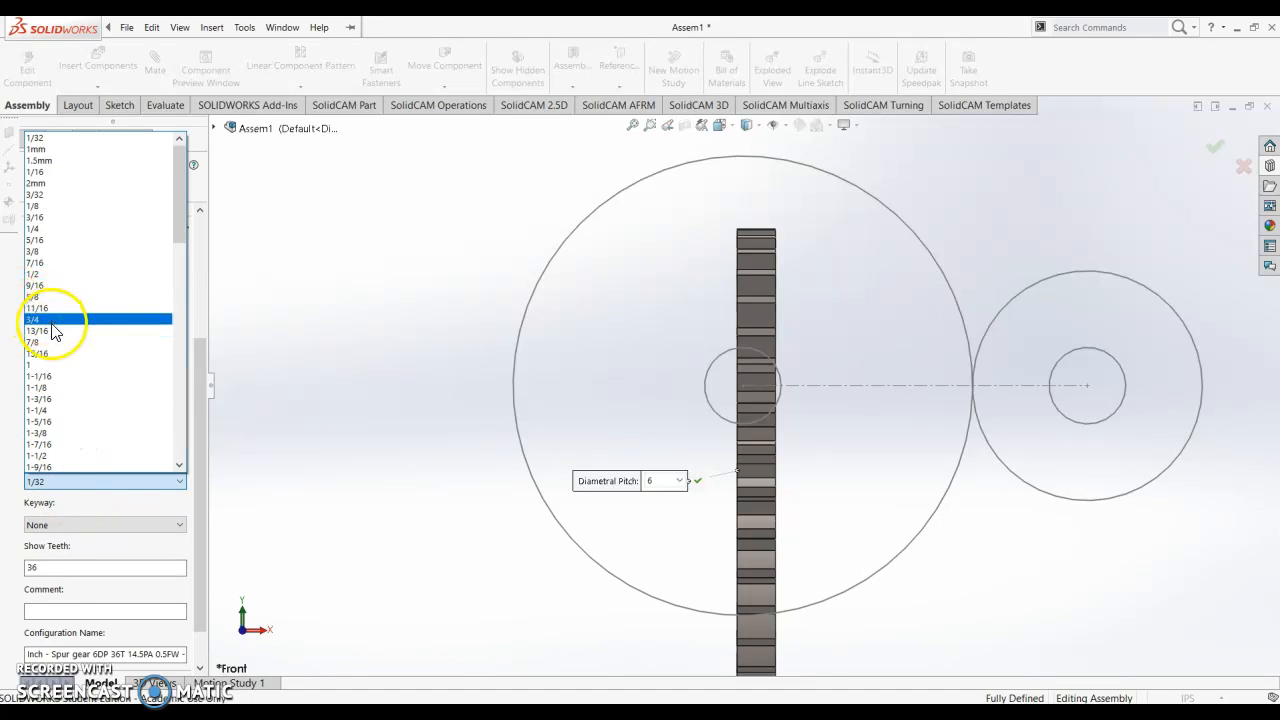
click(55, 365)
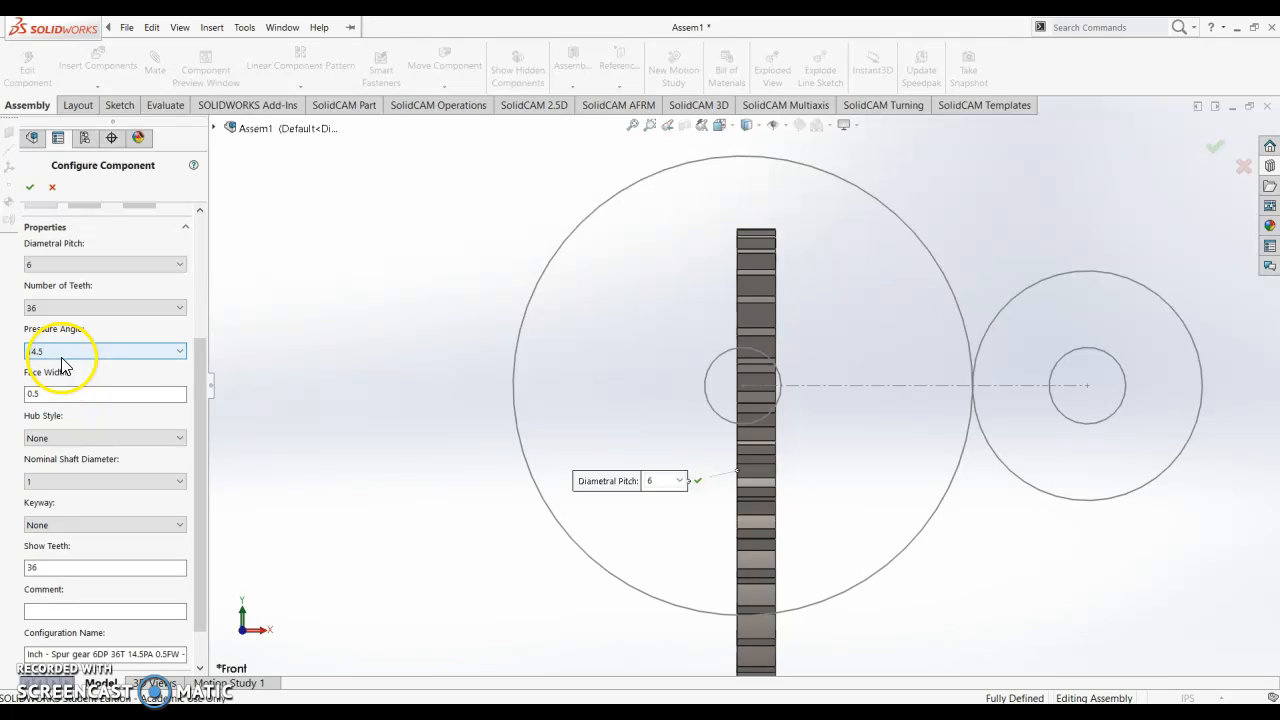
click(30, 188)
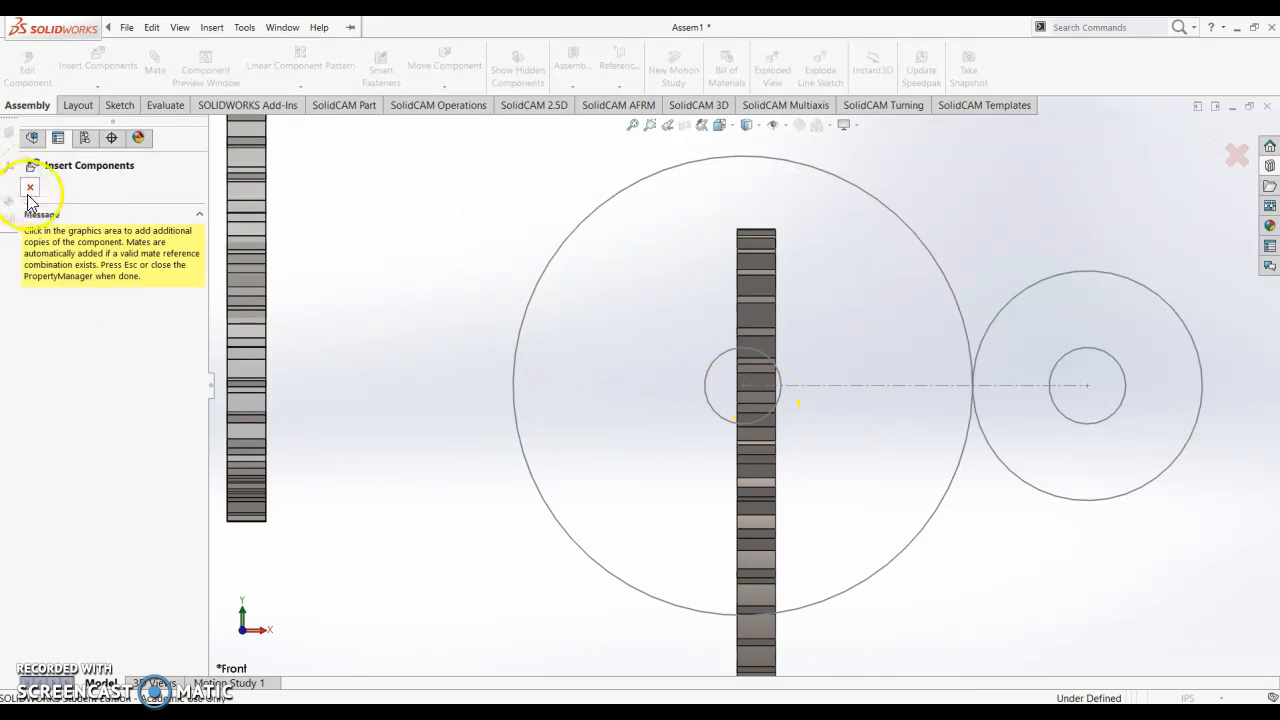
click(30, 188)
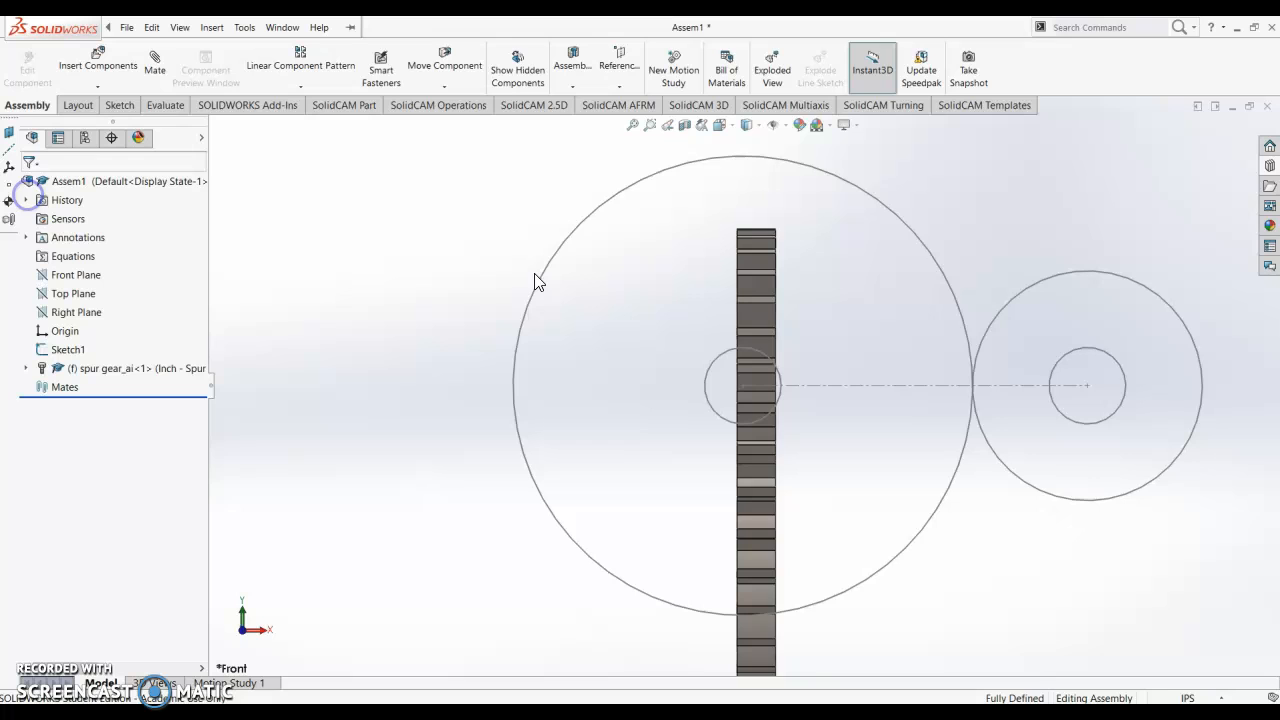
Step: Insert a second Toolbox Spur Gear beside the 6 in circle and set its number of teeth to 18
click(1266, 170)
drag(1185, 455, 494, 417)
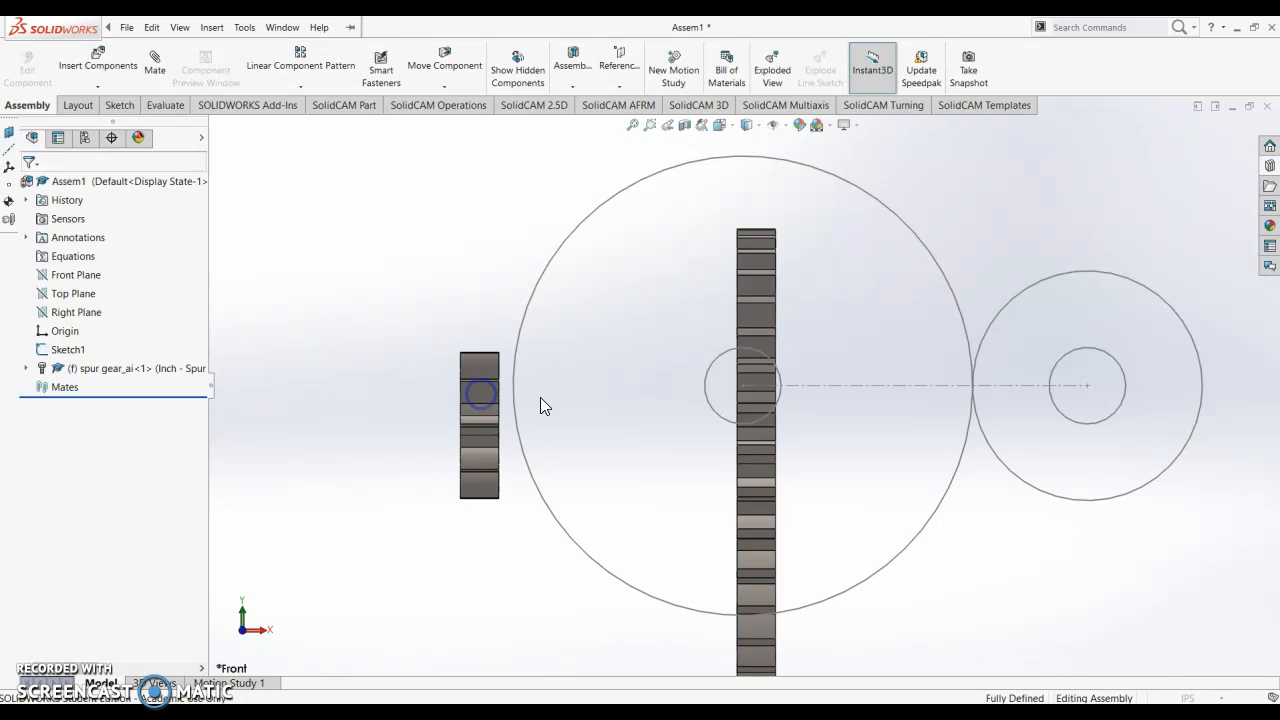
click(101, 502)
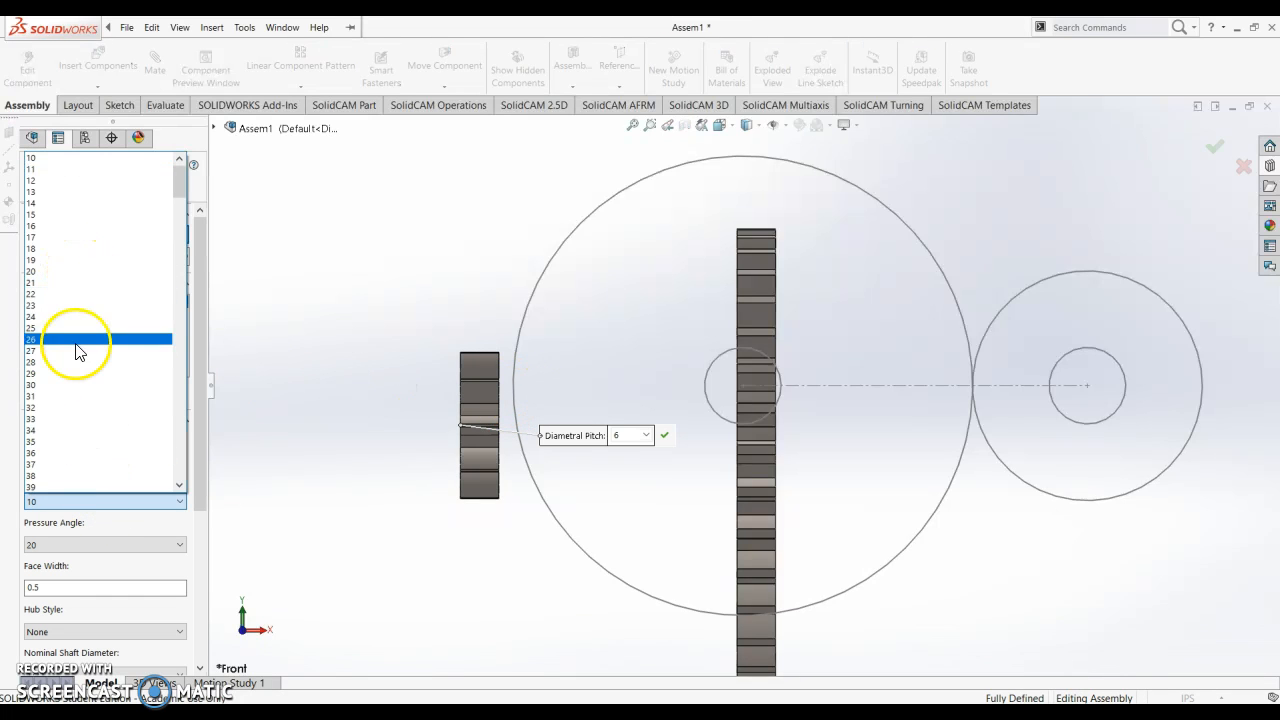
click(57, 249)
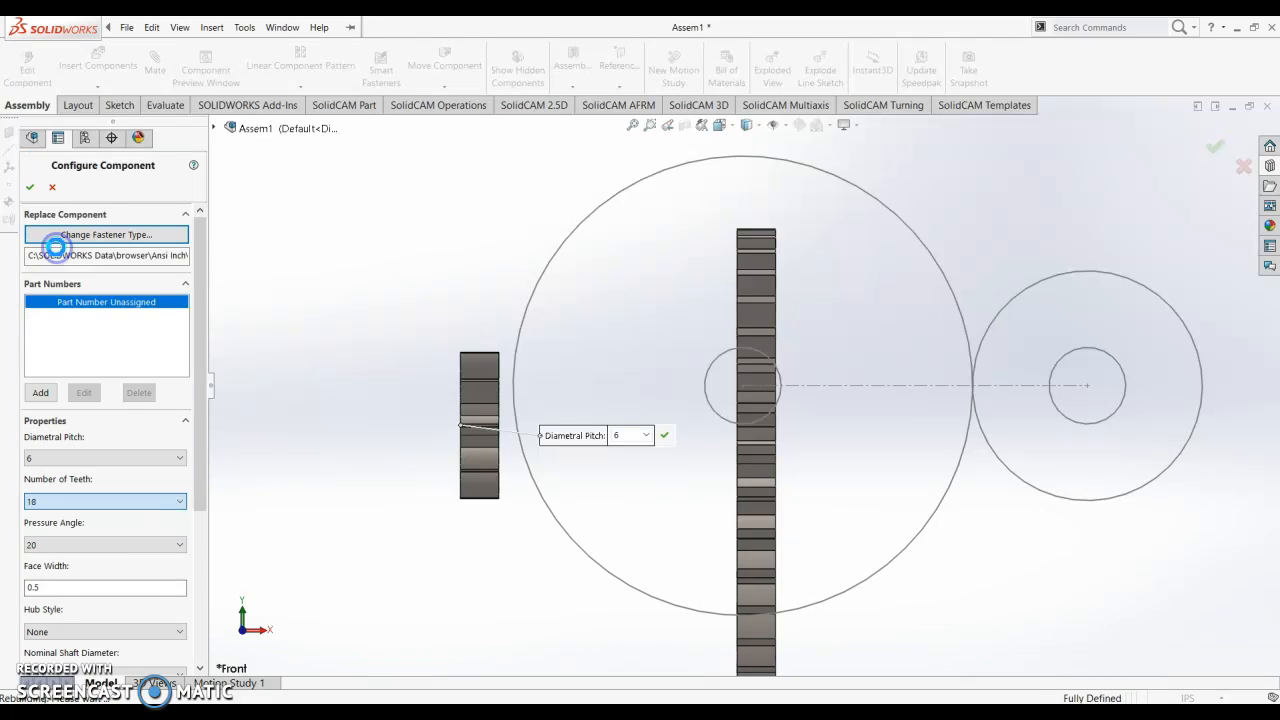
Step: Set the 18-tooth gear's pressure angle to 14.5 and nominal shaft diameter to 1, and finish inserting it without further copies
click(110, 546)
click(113, 566)
drag(203, 486, 200, 565)
click(143, 562)
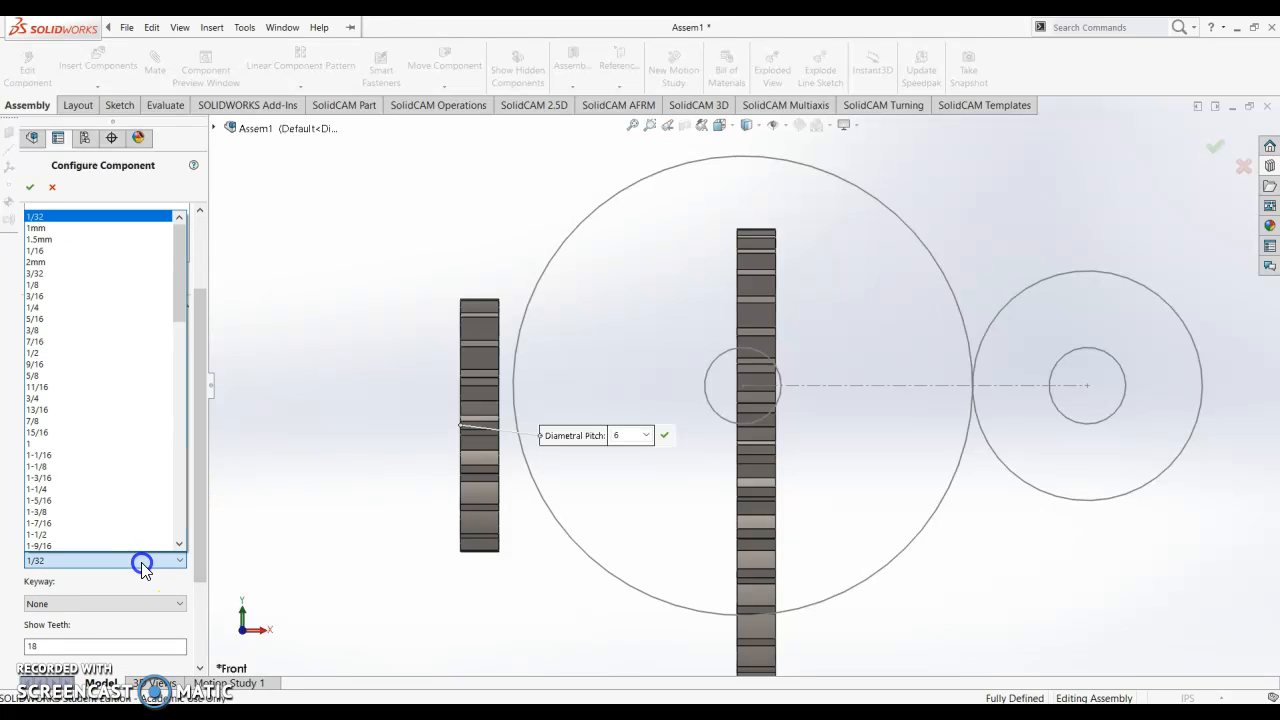
click(99, 444)
click(36, 191)
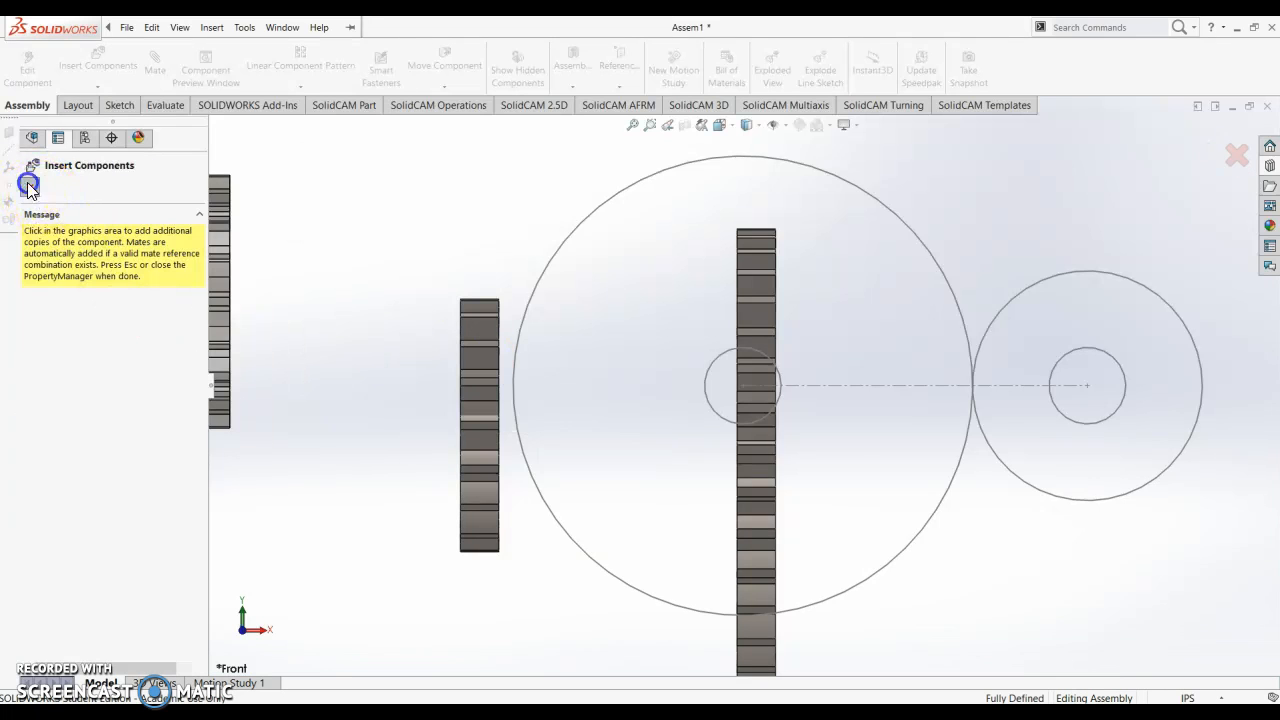
click(31, 187)
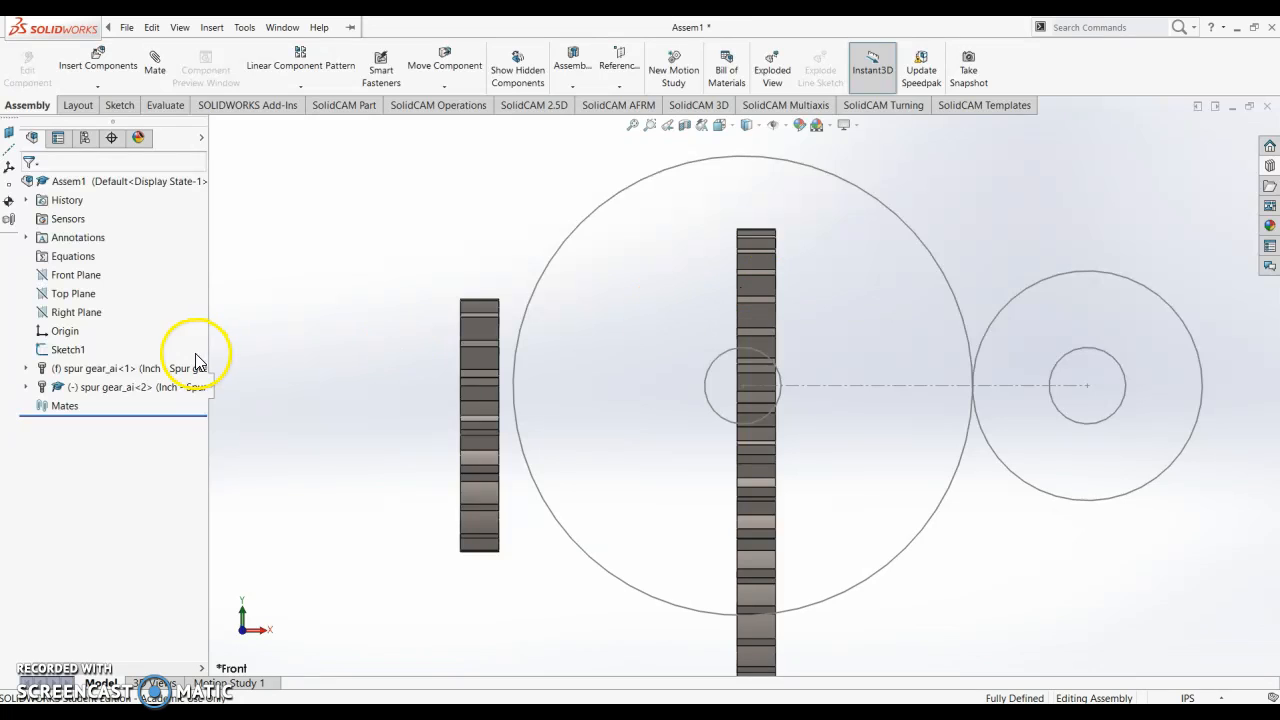
Step: Float the fixed 36-tooth gear so it is free to move
right_click(770, 326)
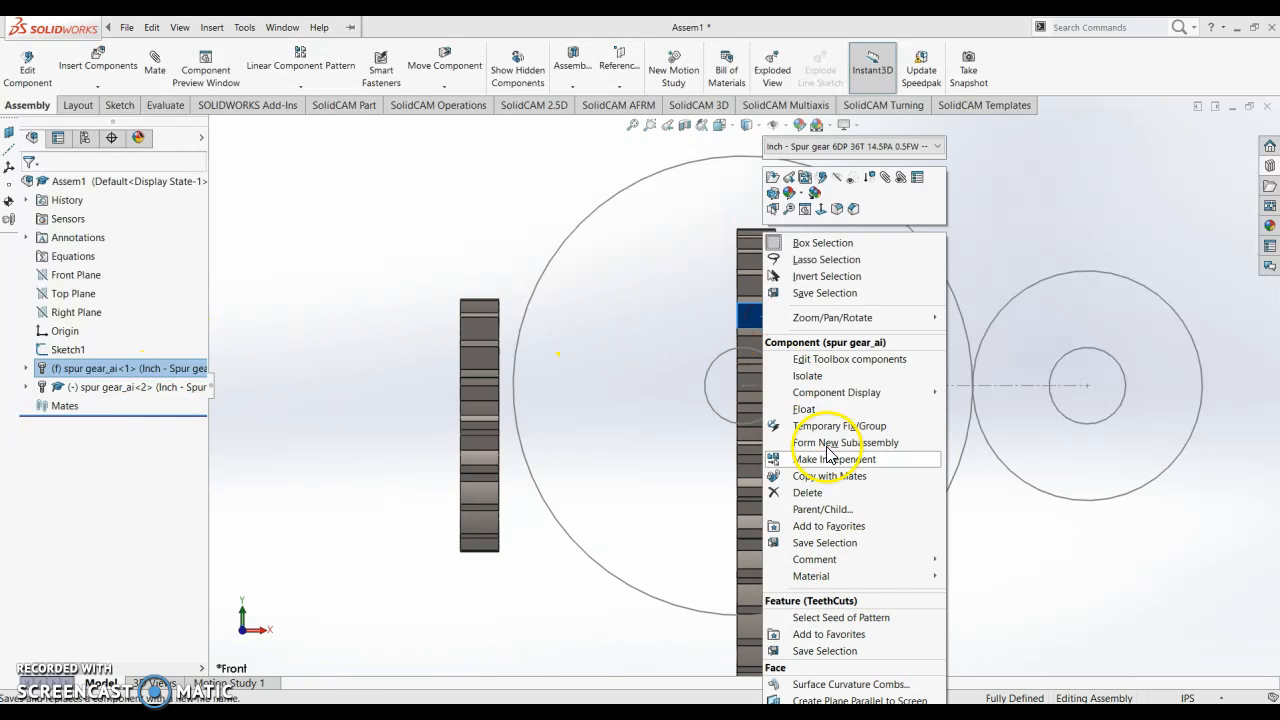
click(827, 407)
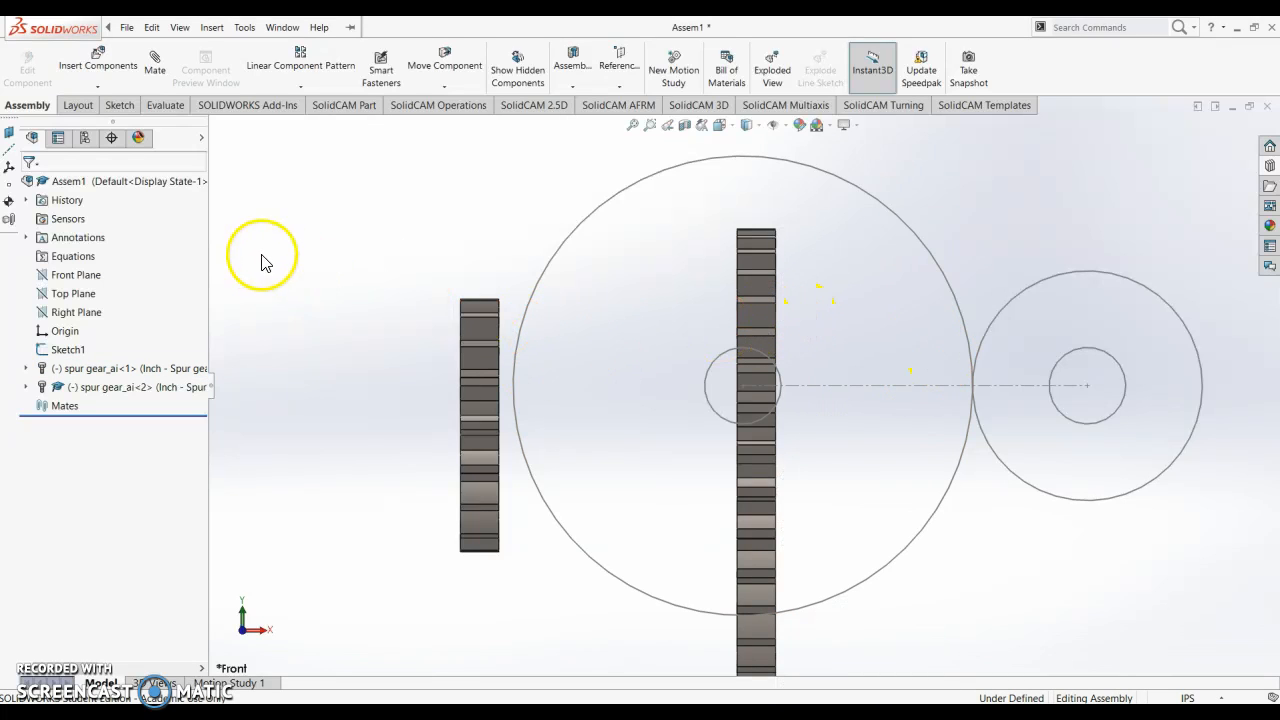
Step: Add a Coincident mate between the side face of the 18-tooth gear and the assembly's Front Plane
click(155, 69)
middle_drag(306, 277, 368, 296)
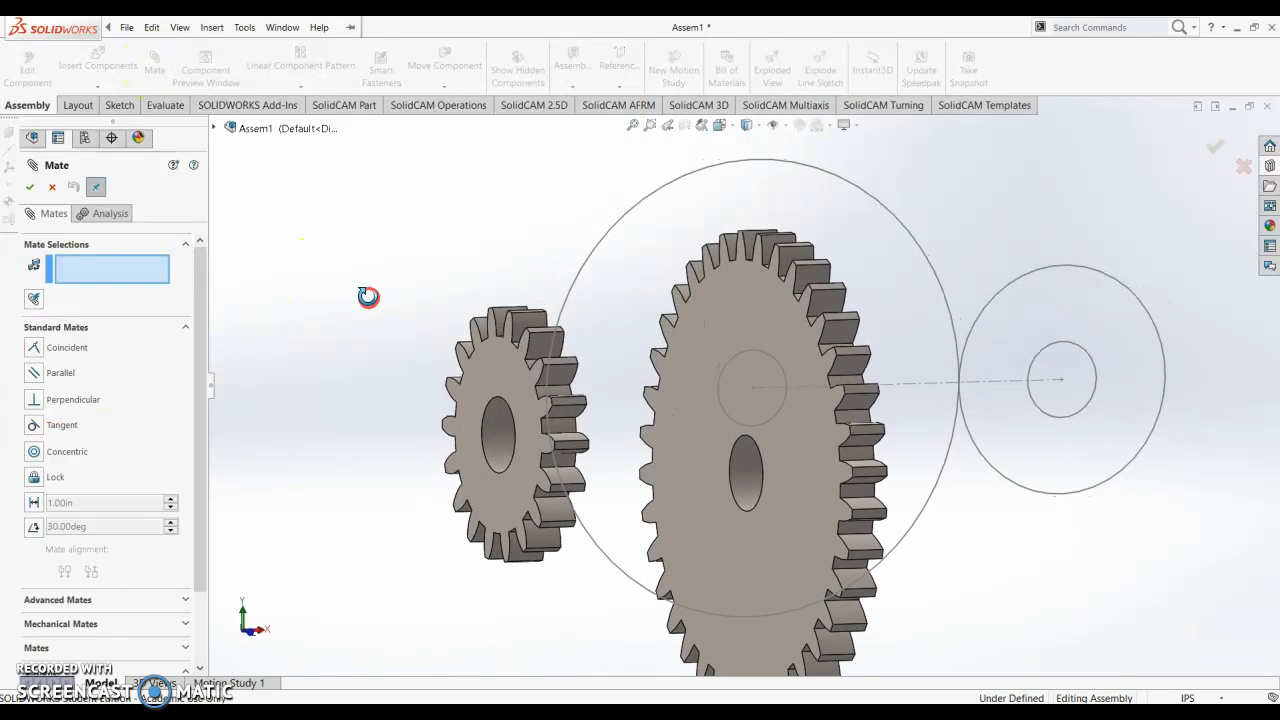
click(490, 372)
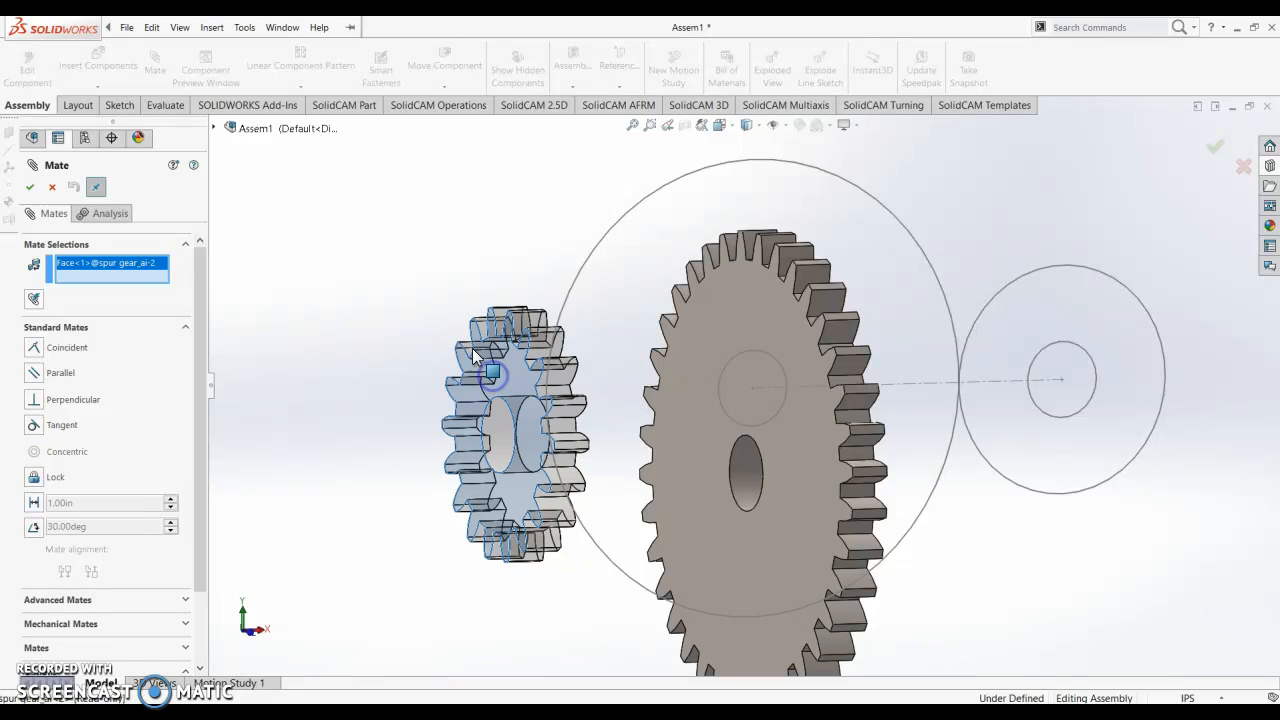
click(213, 127)
click(290, 222)
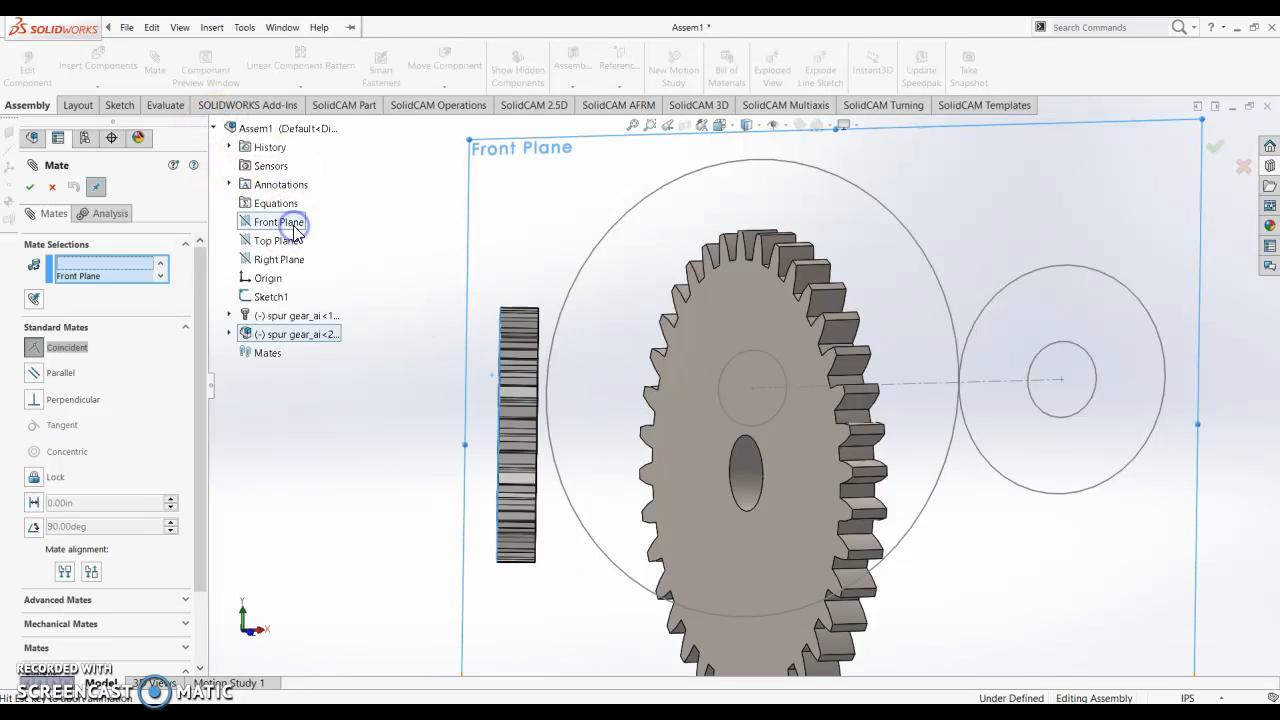
click(31, 188)
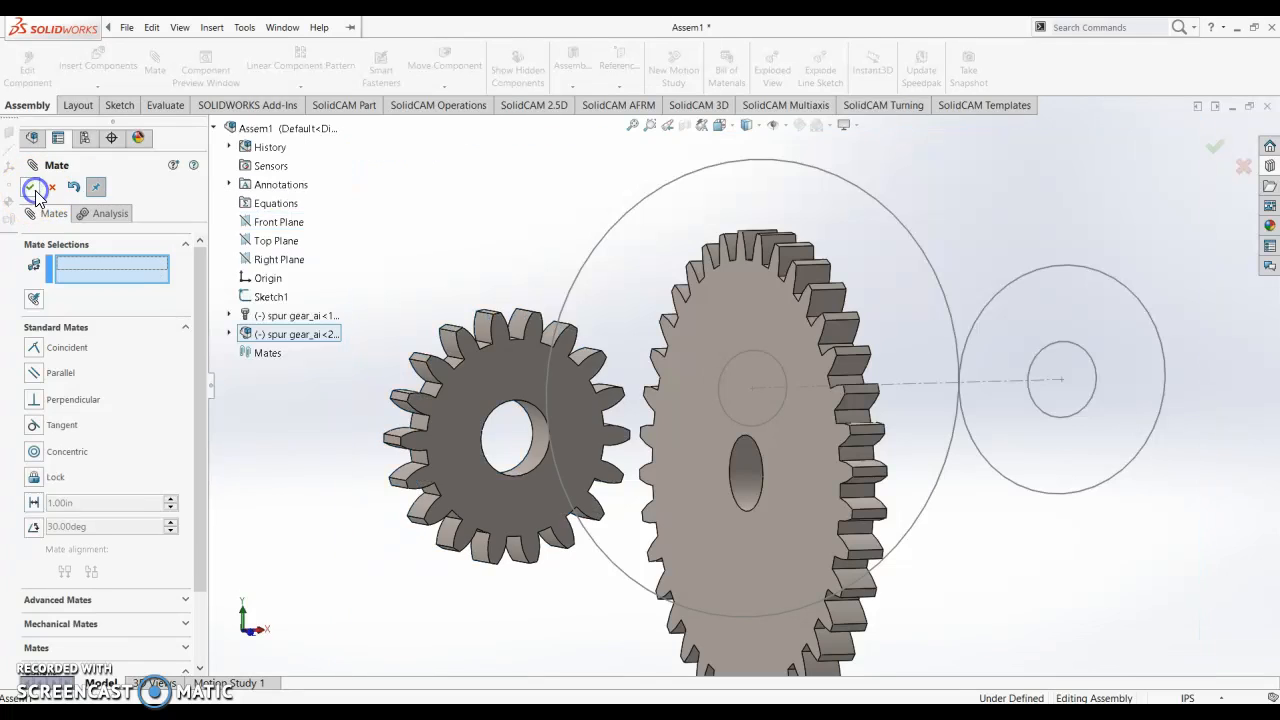
Step: Add a Coincident mate between the side face of the 36-tooth gear and the Front Plane, and close the Mate command
click(742, 331)
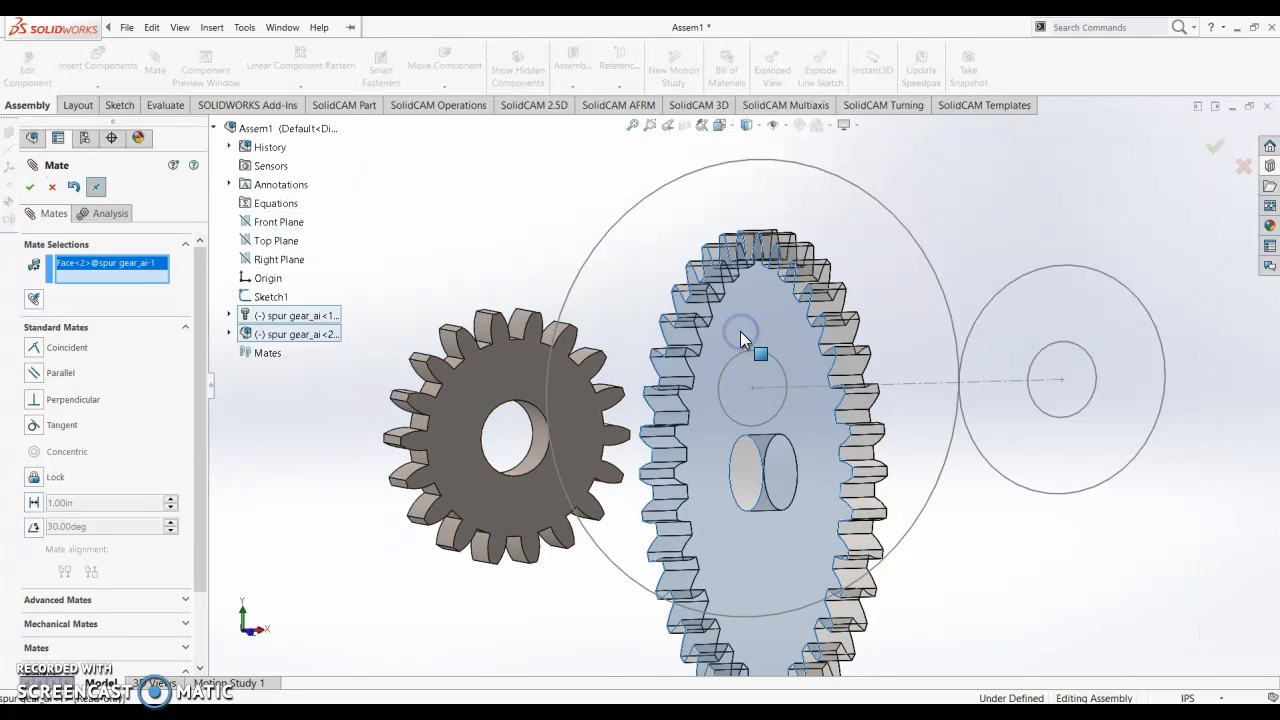
click(278, 221)
click(49, 188)
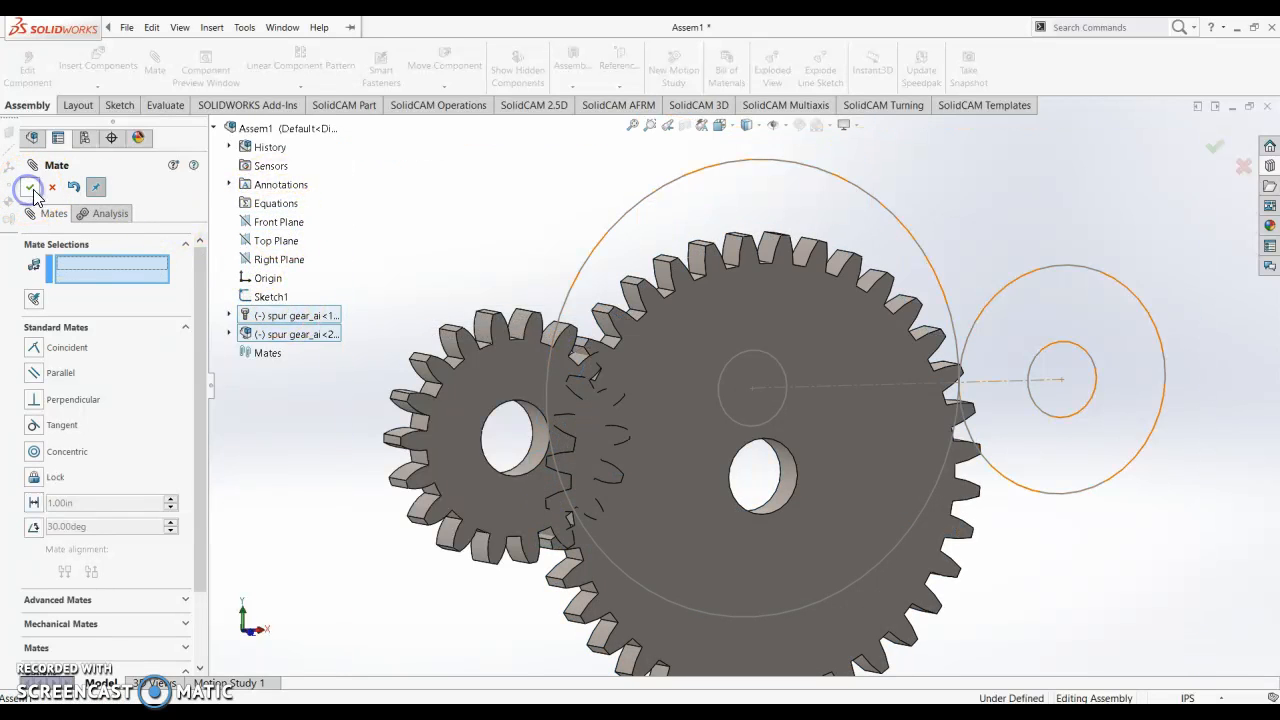
click(52, 187)
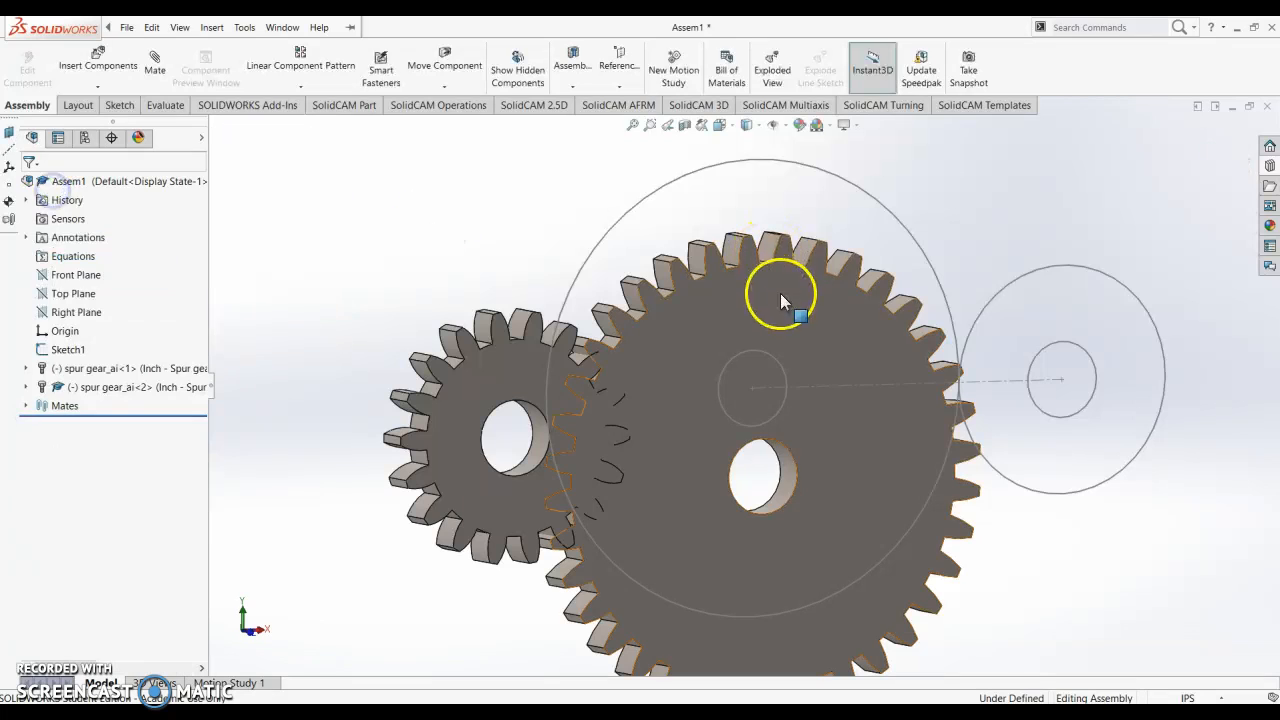
Step: Move the small gear and the large gear away from the sketch circles so the layout sketch is uncovered
click(931, 418)
scroll(901, 399, up, 3)
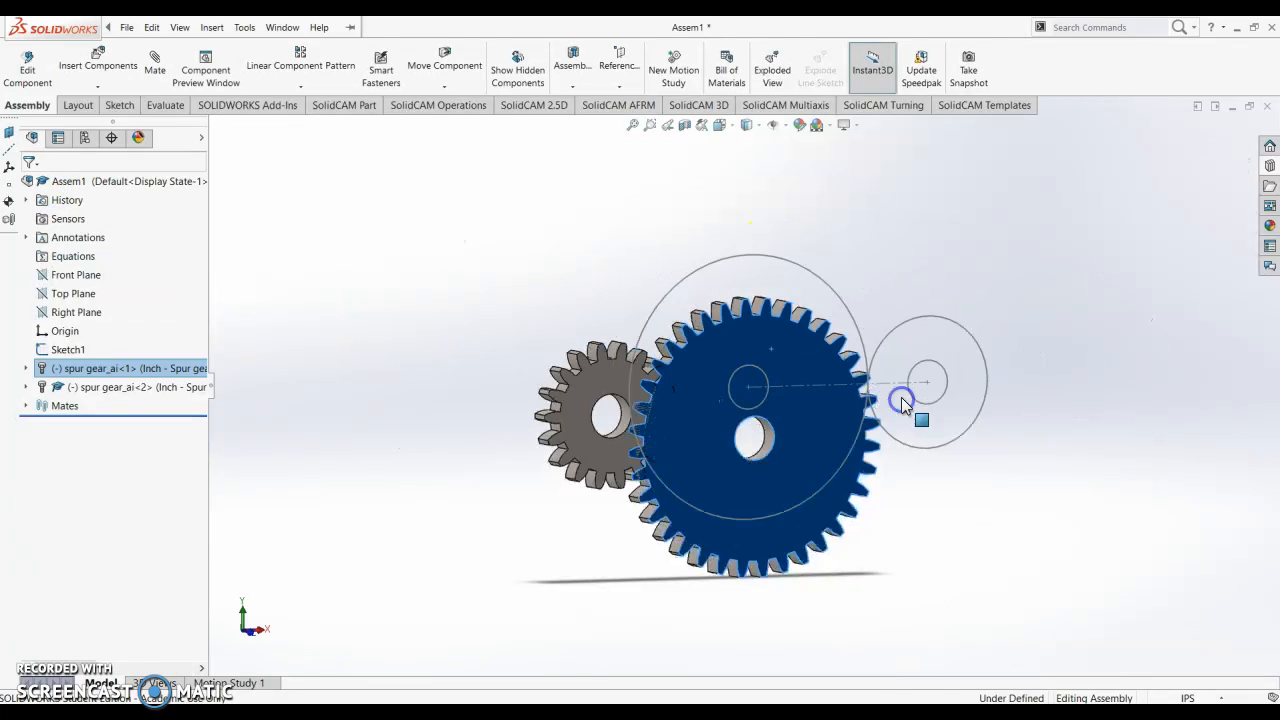
click(928, 458)
drag(607, 388, 408, 386)
click(830, 384)
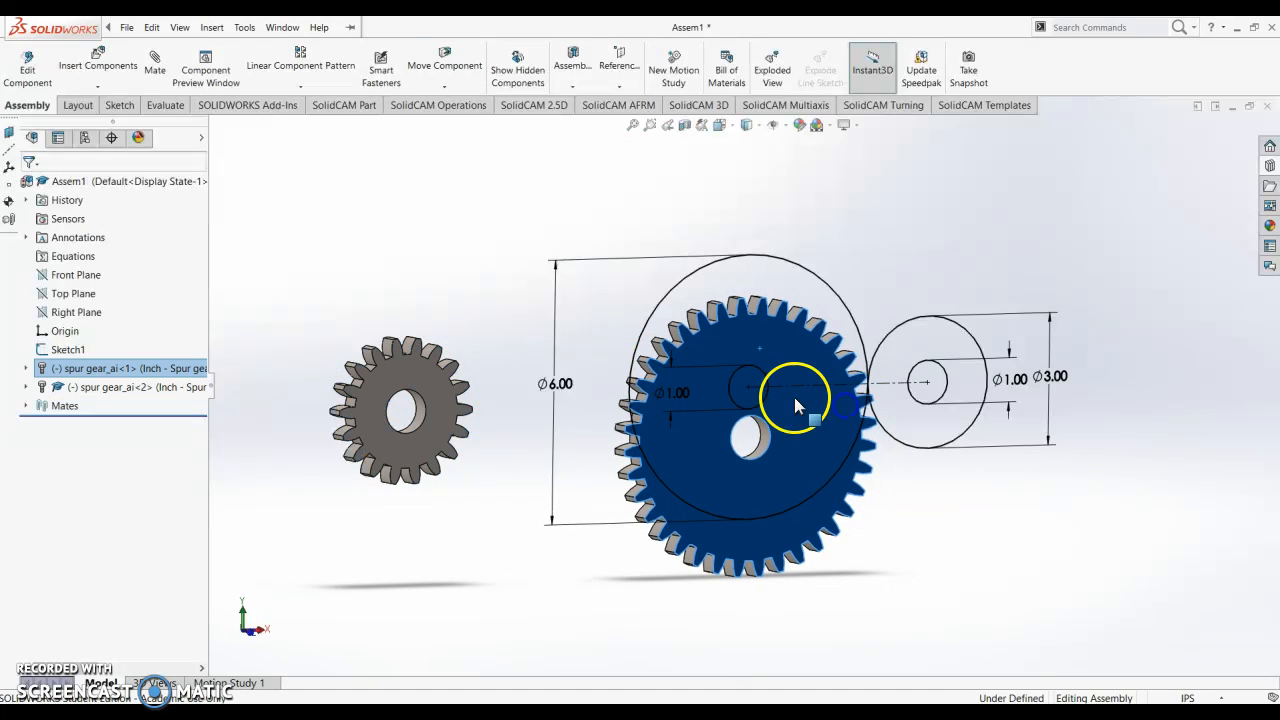
drag(900, 500, 675, 303)
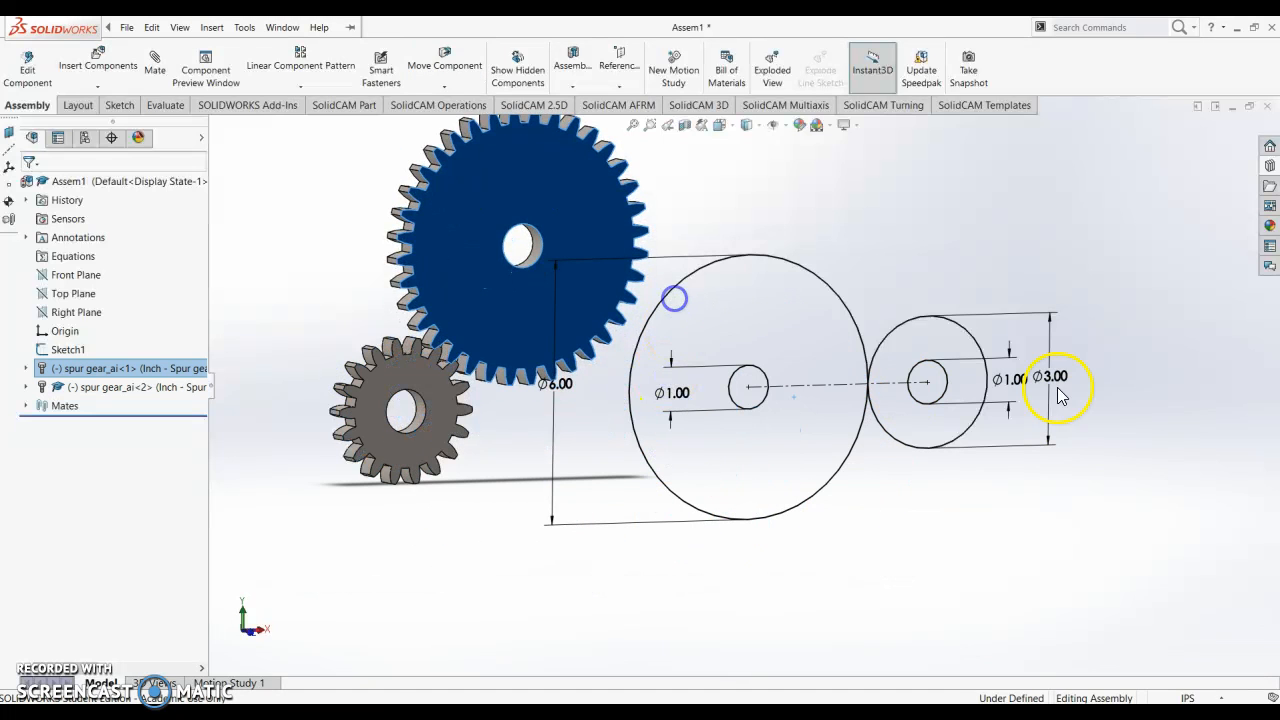
Step: Add a Concentric mate between the 36-tooth gear's bore edge and the 1.00 in circle inside the 6 in sketch circle
click(708, 153)
click(155, 65)
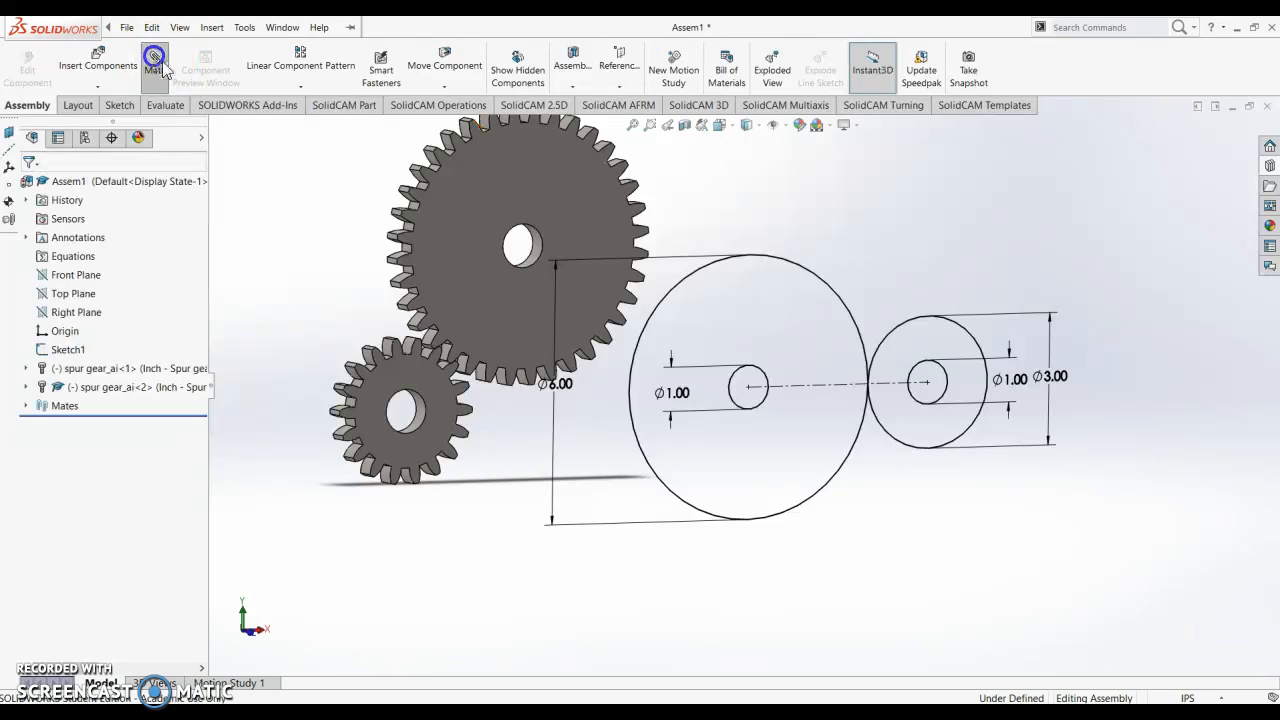
click(543, 243)
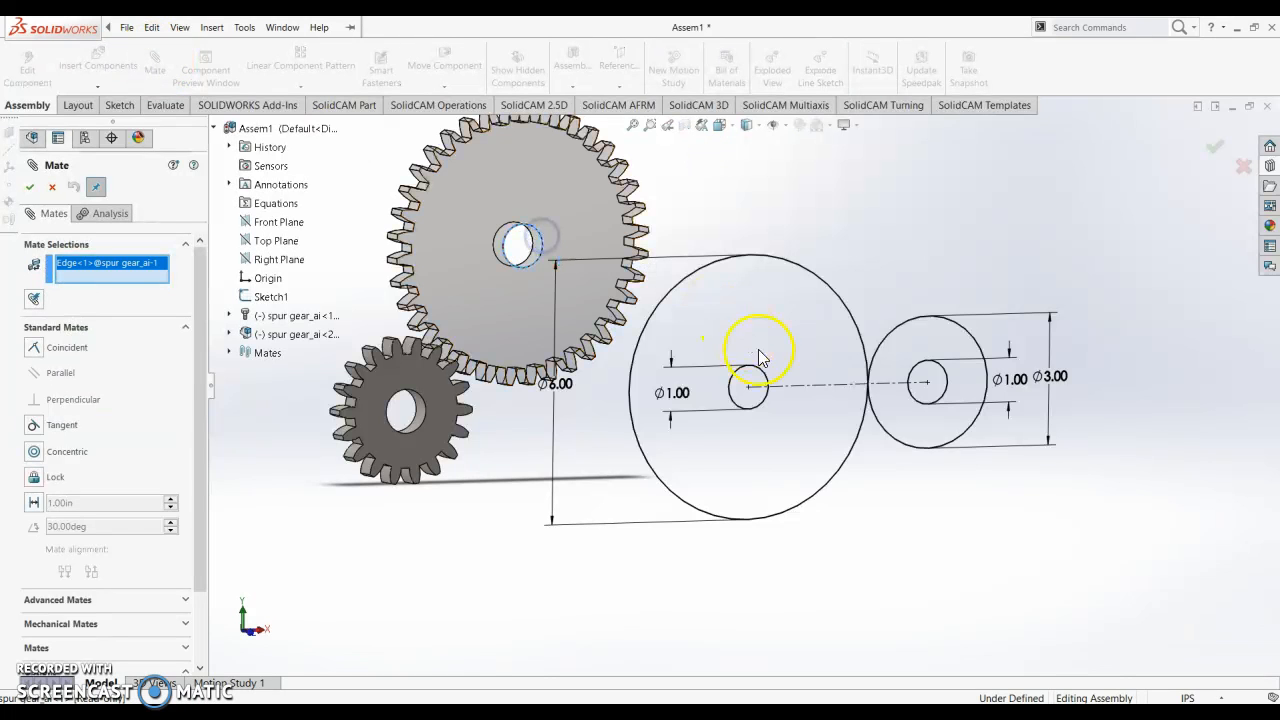
click(766, 382)
click(100, 265)
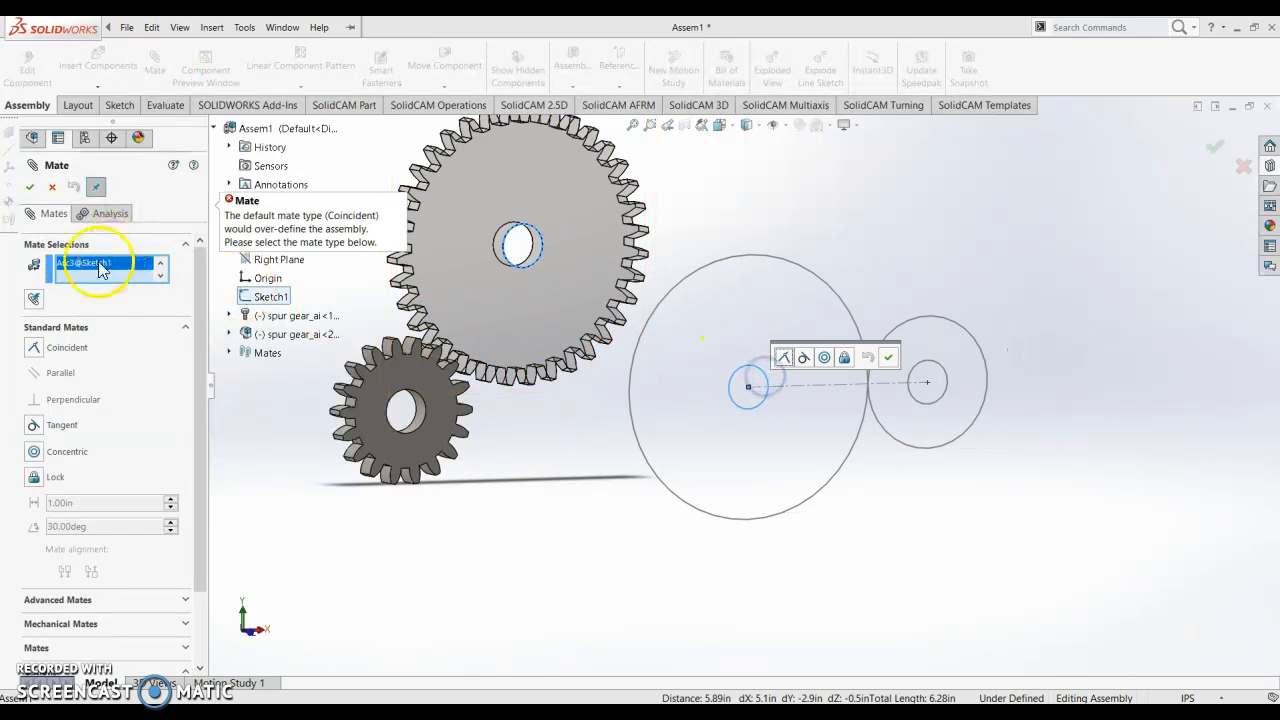
click(35, 453)
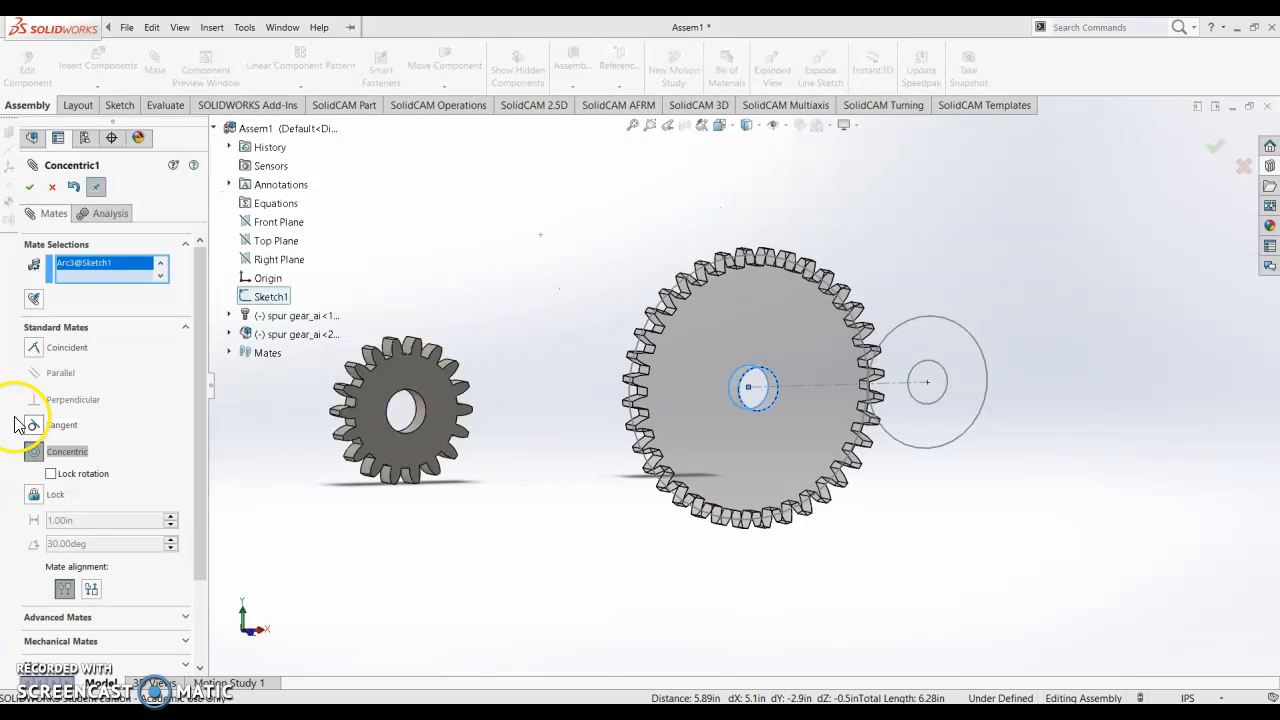
click(30, 187)
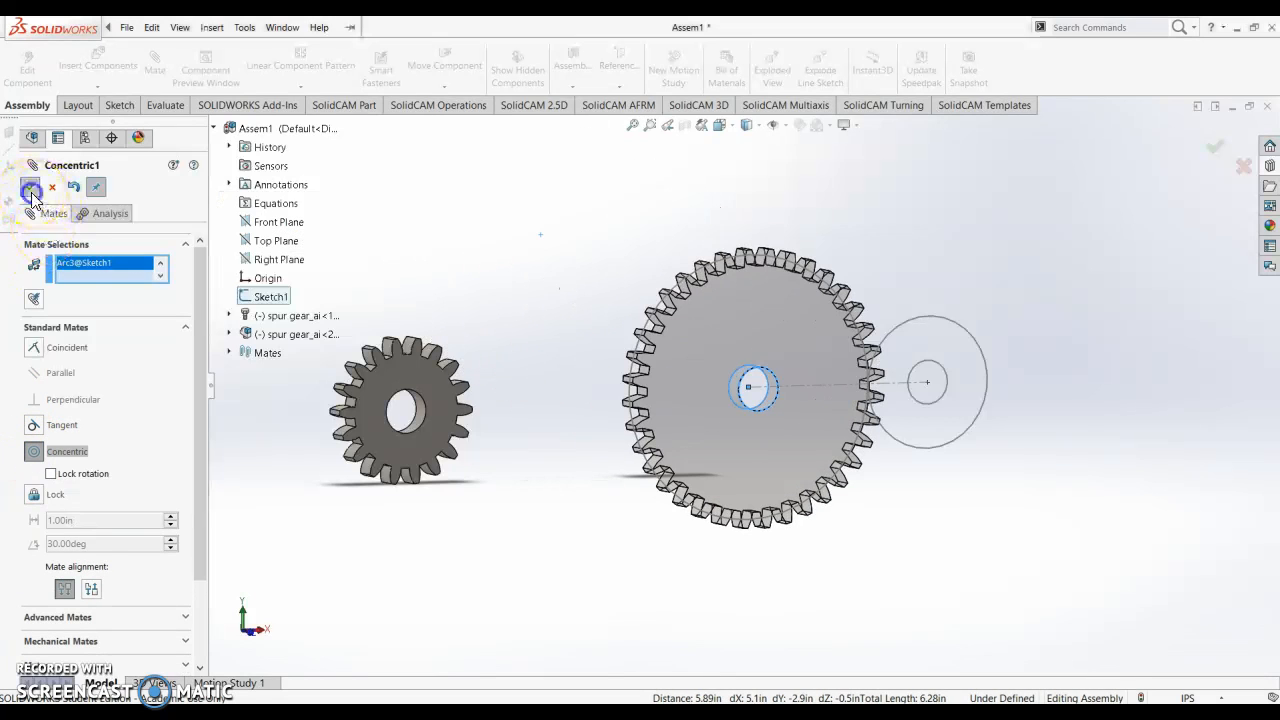
Step: Add a Concentric mate between the 18-tooth gear's bore edge and the 1.00 in circle inside the 3 in sketch circle
click(423, 417)
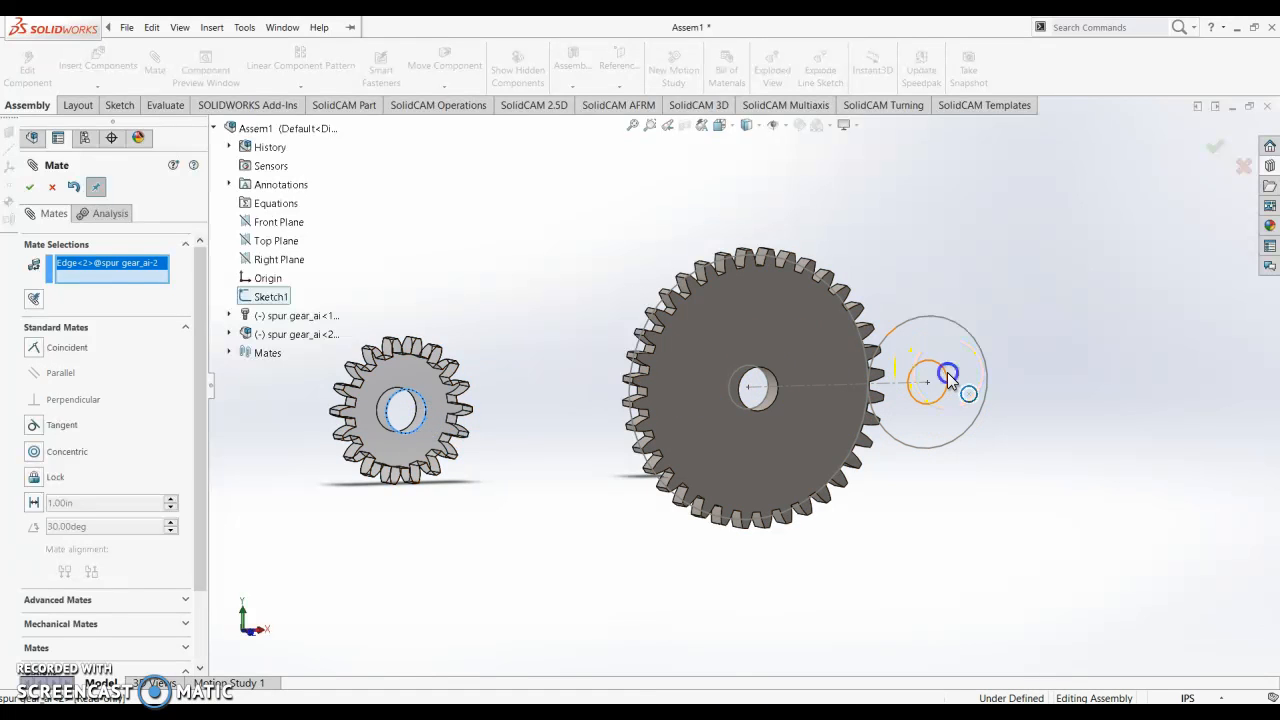
click(948, 378)
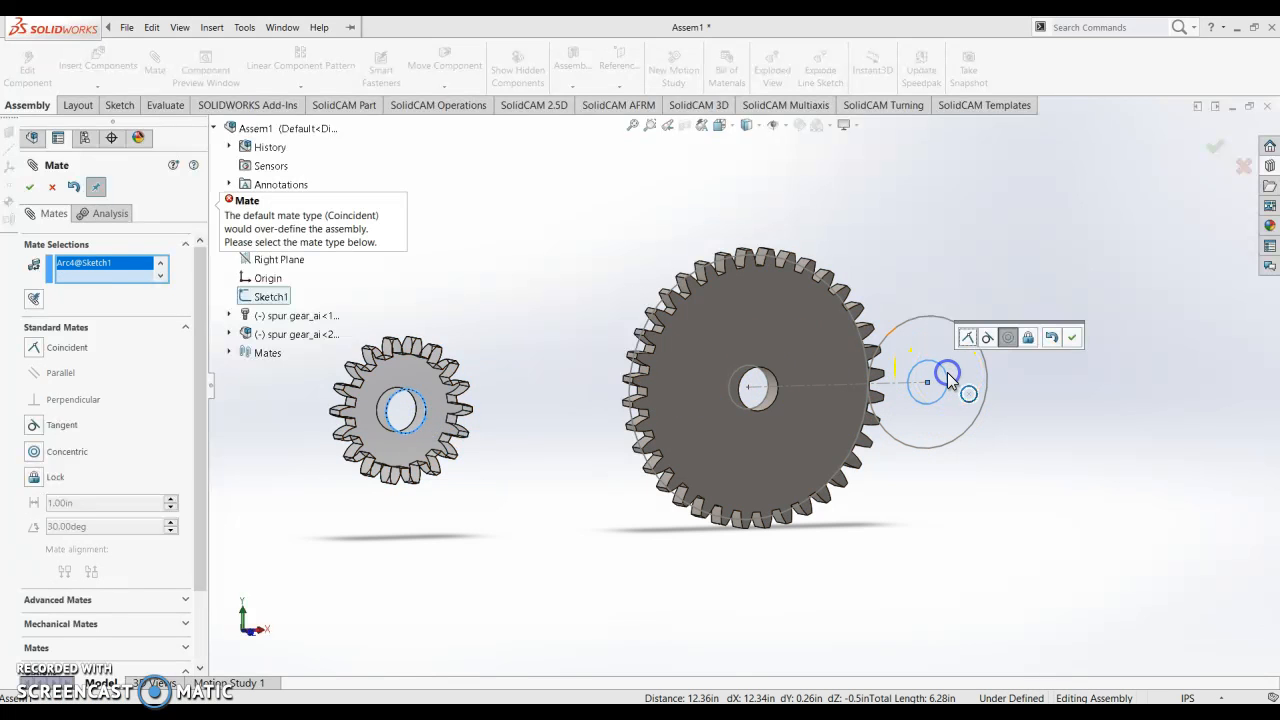
click(35, 454)
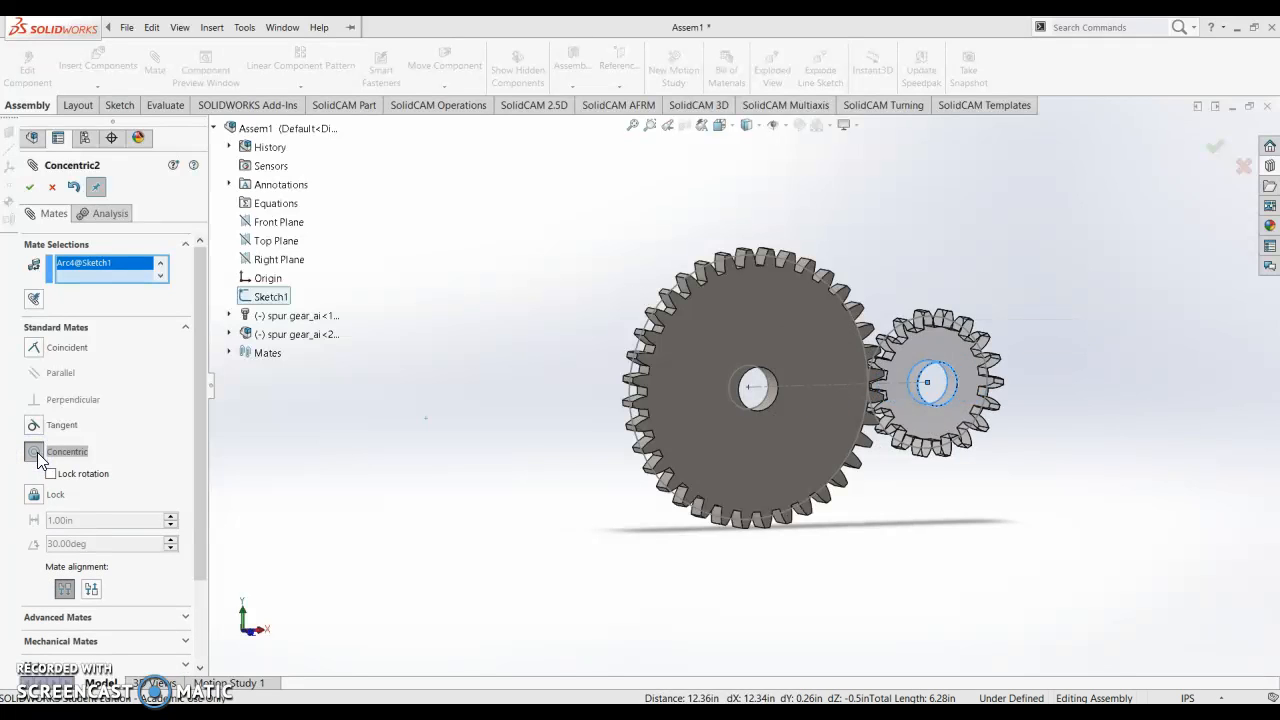
click(31, 189)
Step: Examine the tooth engagement between the two gears in the Front view, and close the Mate command
click(731, 124)
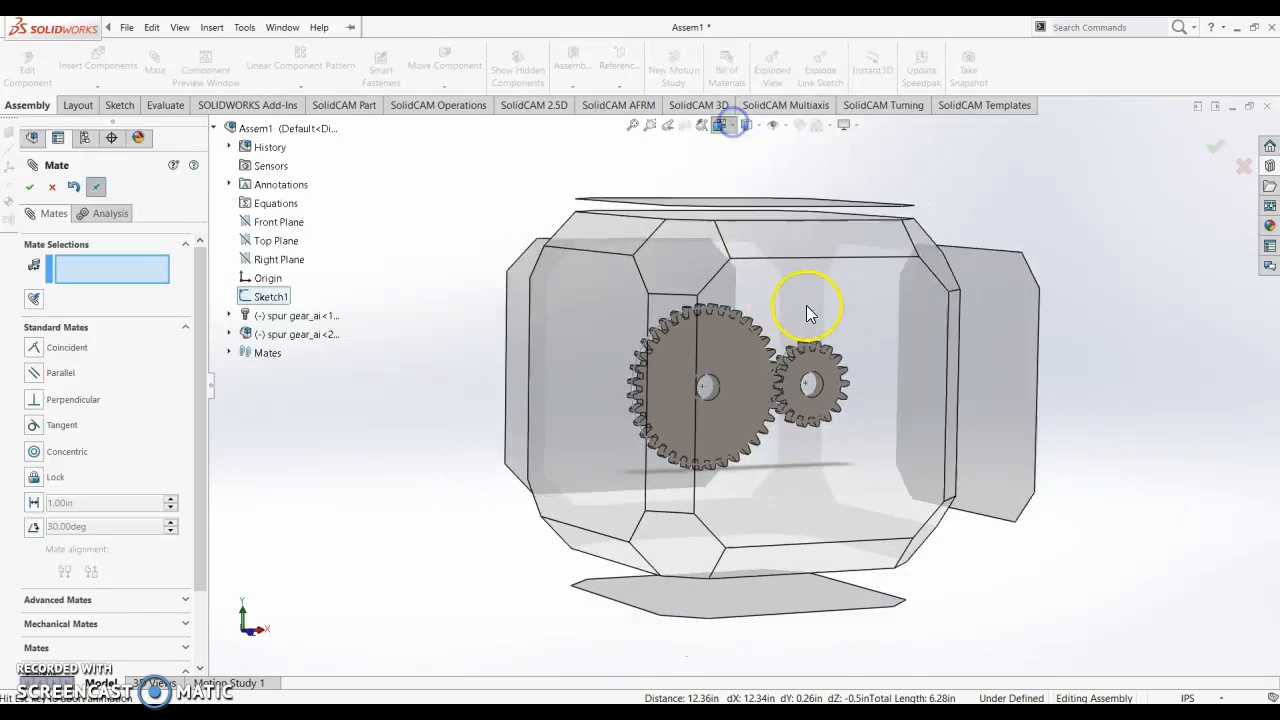
click(781, 395)
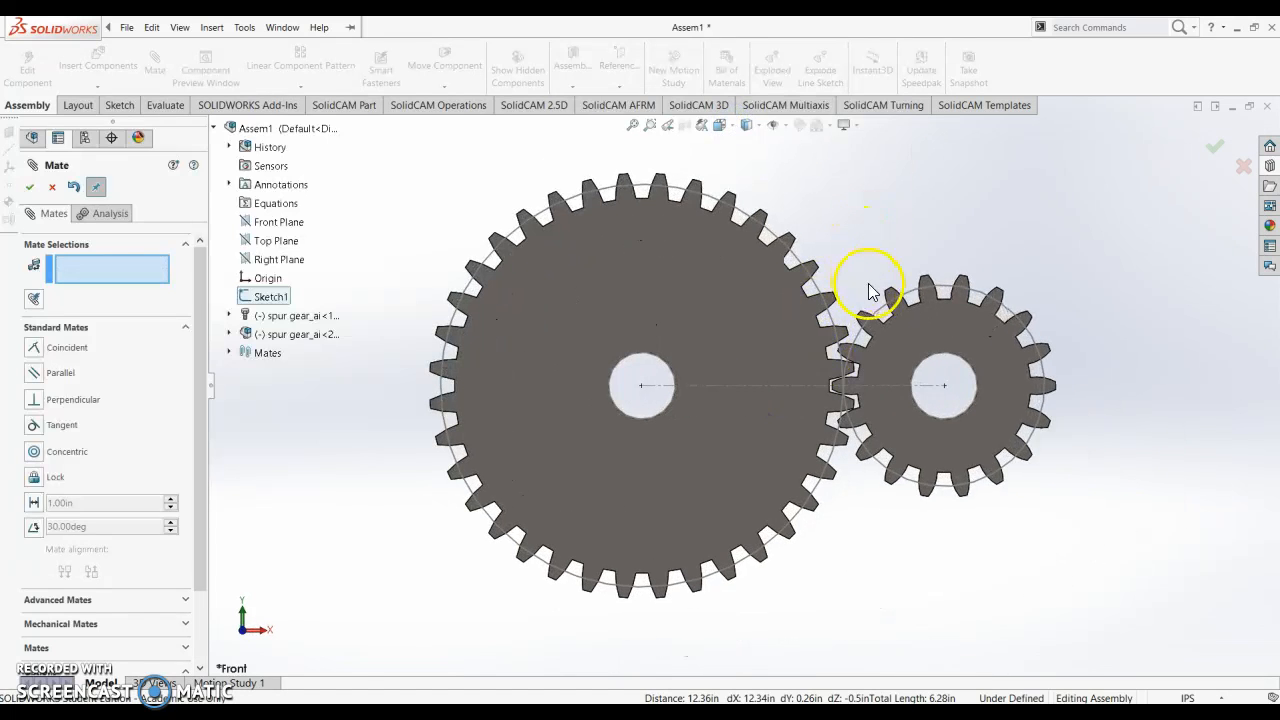
scroll(814, 440, down, 10)
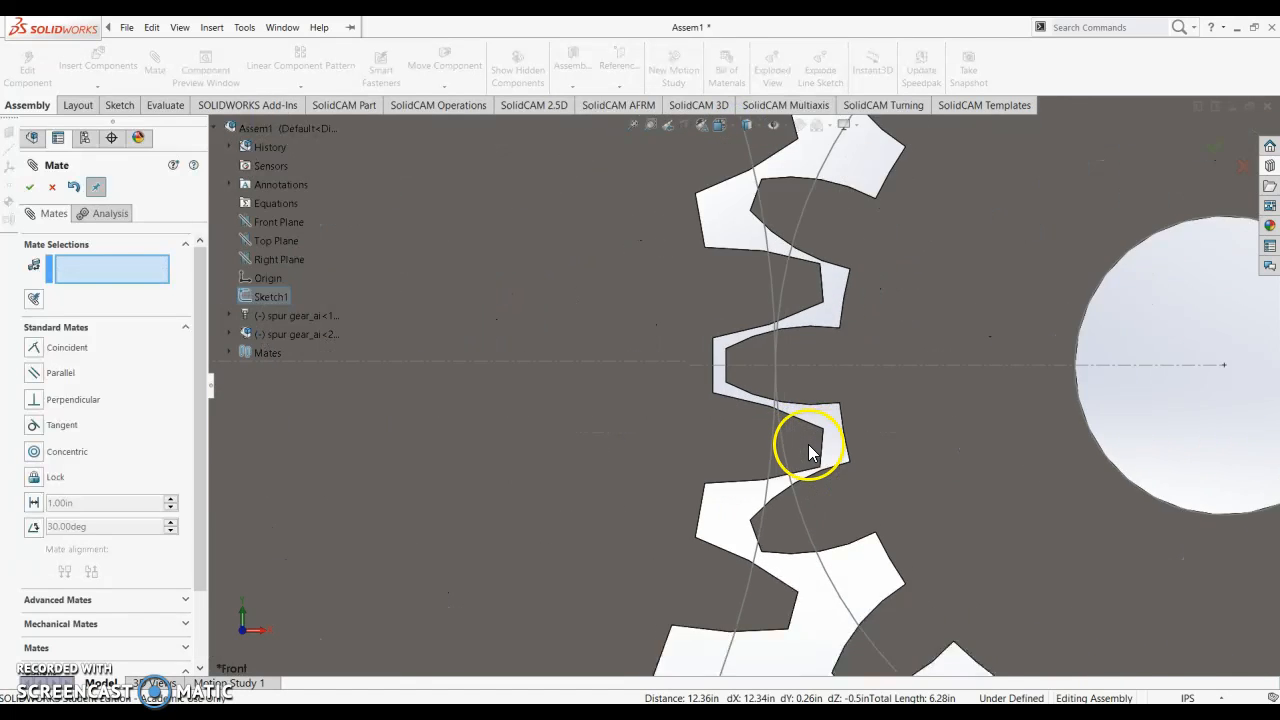
key(f)
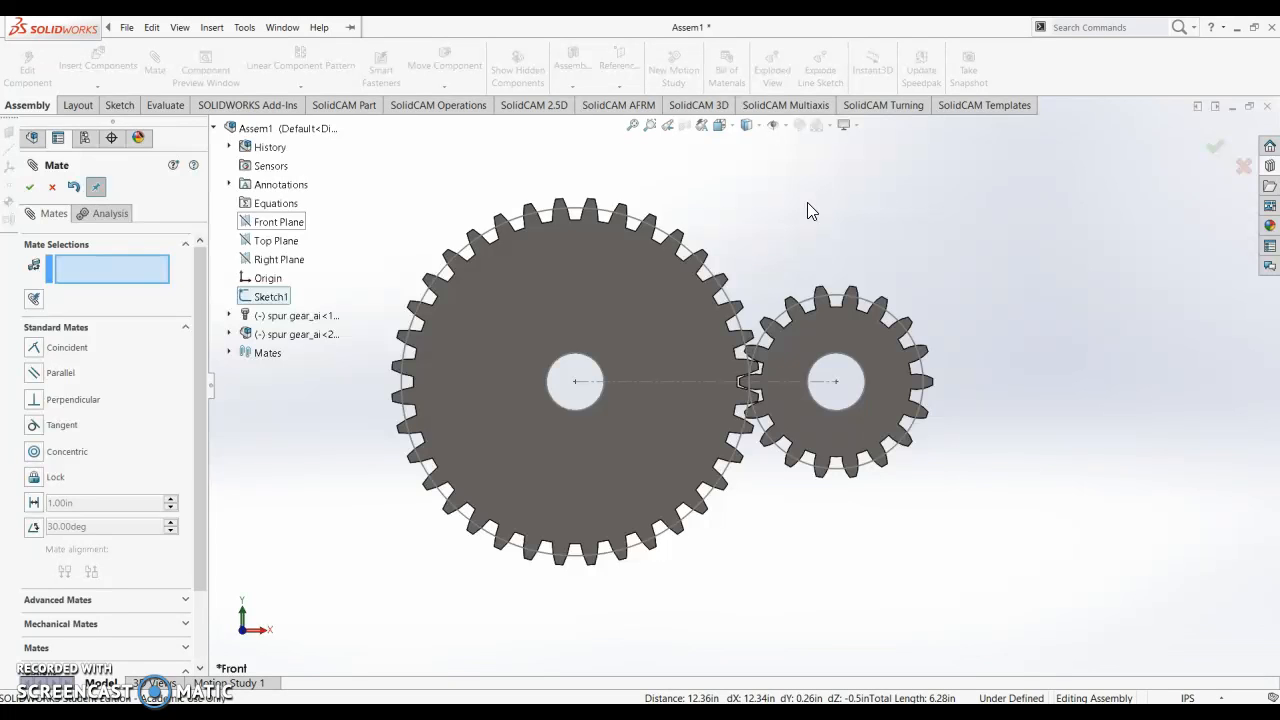
scroll(788, 427, down, 8)
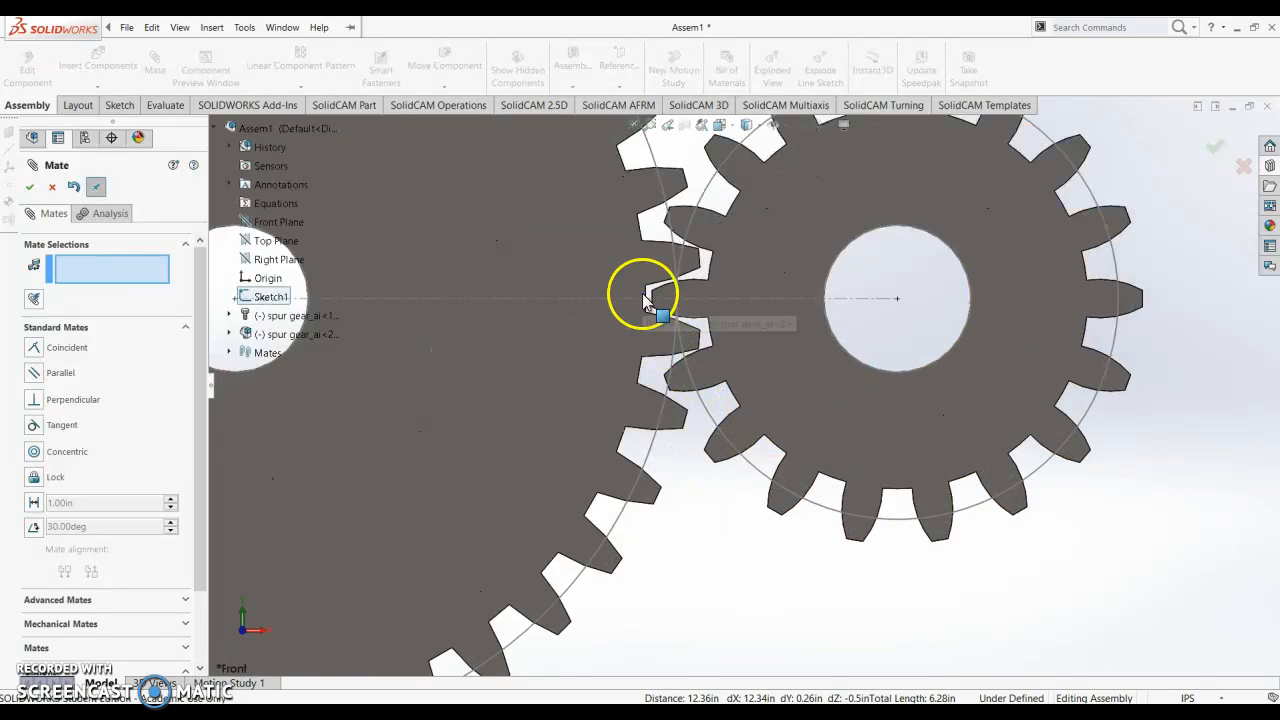
scroll(775, 300, up, 10)
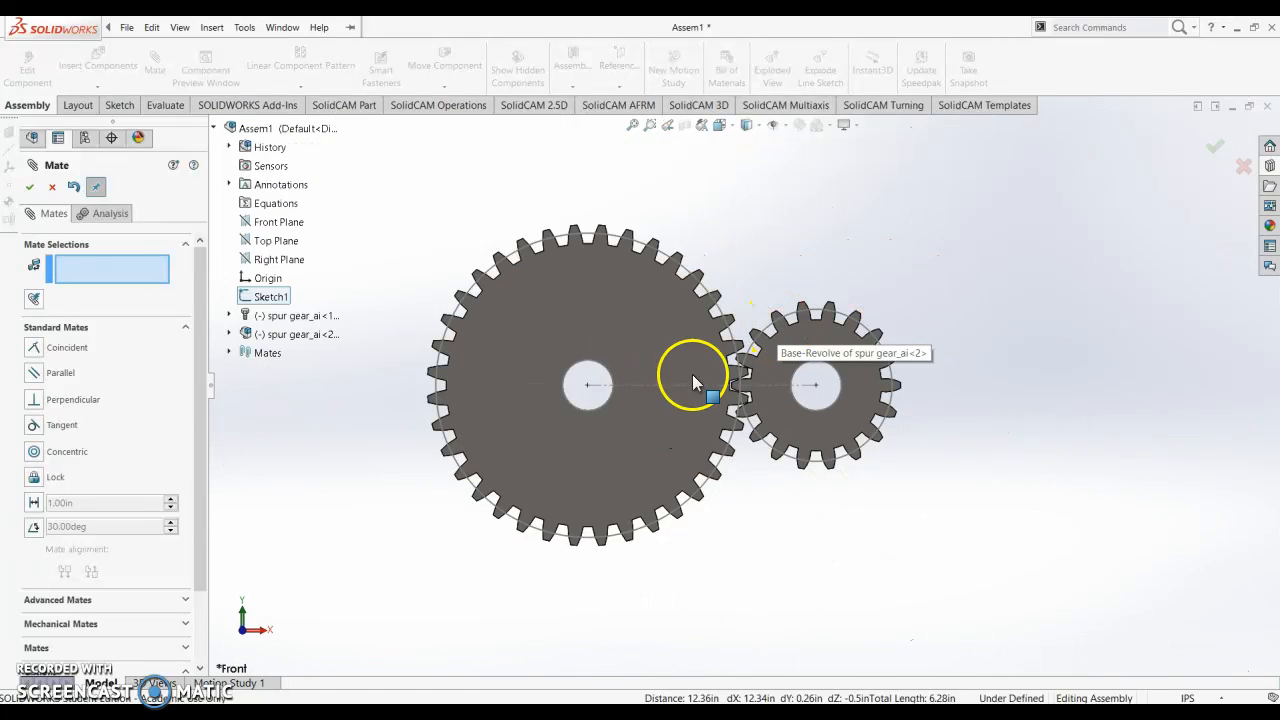
click(52, 187)
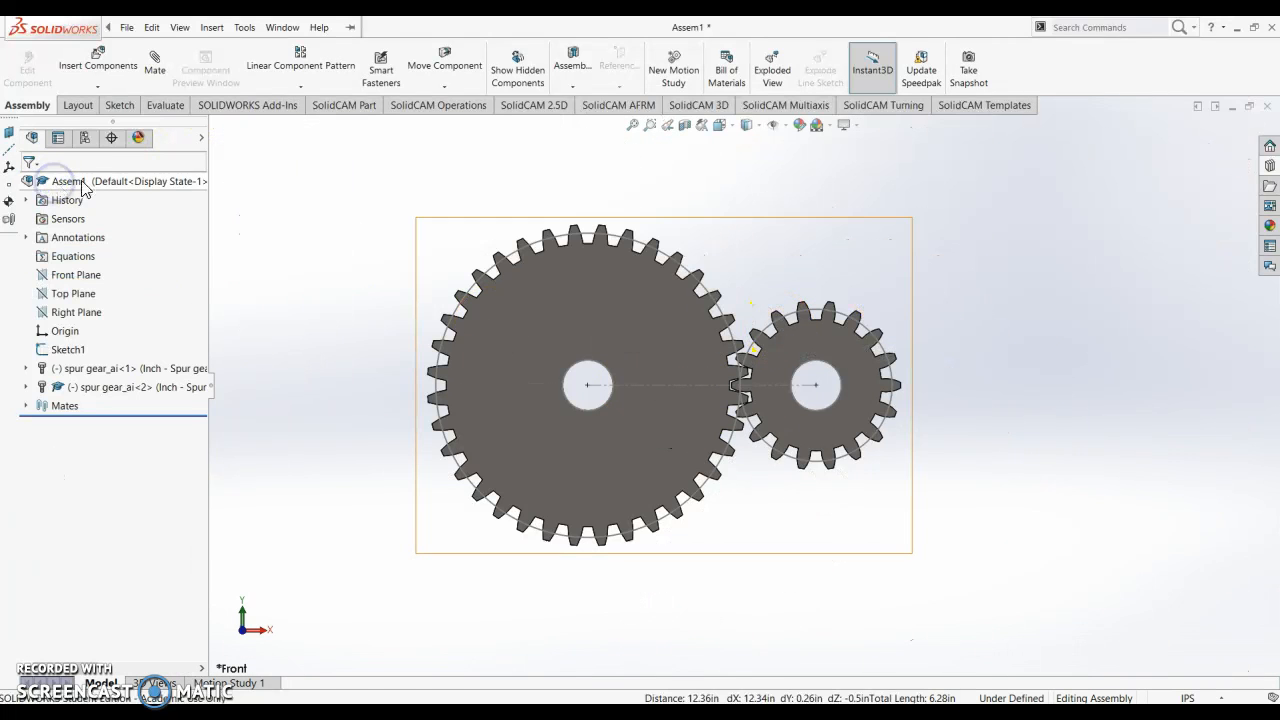
Step: Rotate the large gear slightly until its teeth sit evenly around the small gear's tooth on the centerline without overlapping
click(155, 66)
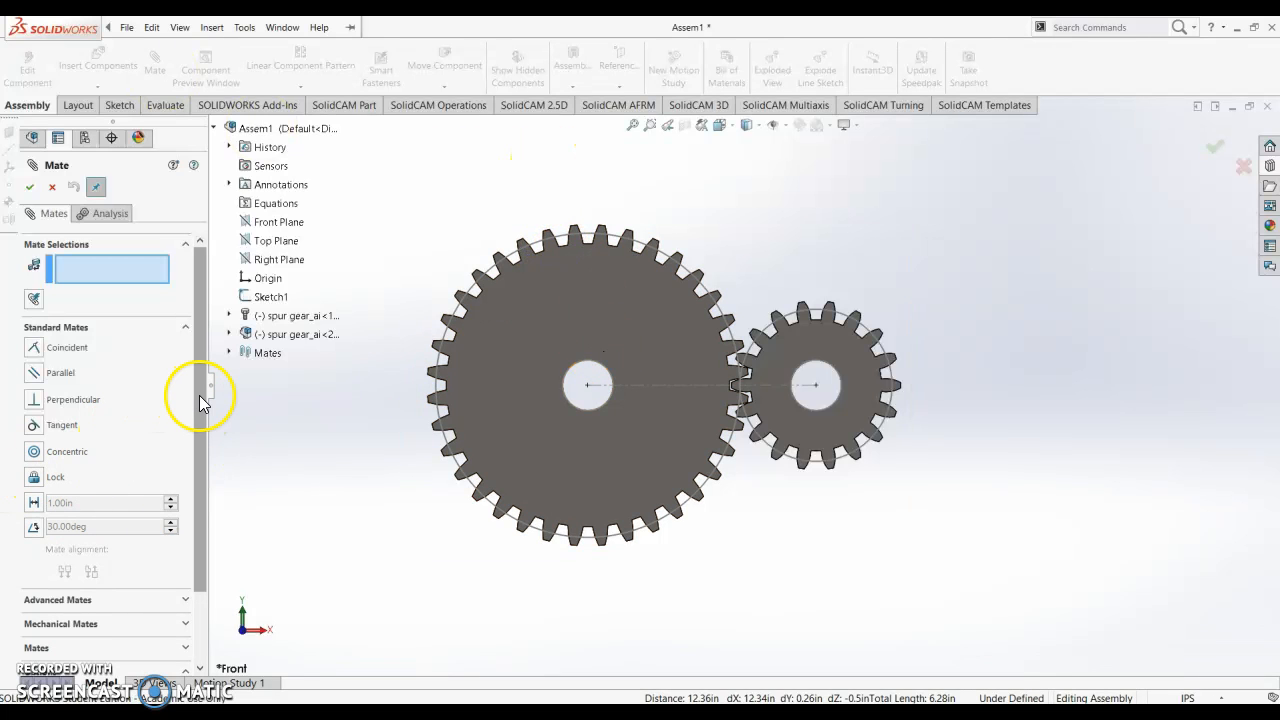
click(52, 187)
mouse_move(577, 320)
mouse_down()
mouse_move(586, 414)
mouse_move(571, 314)
mouse_up()
scroll(757, 357, down, 10)
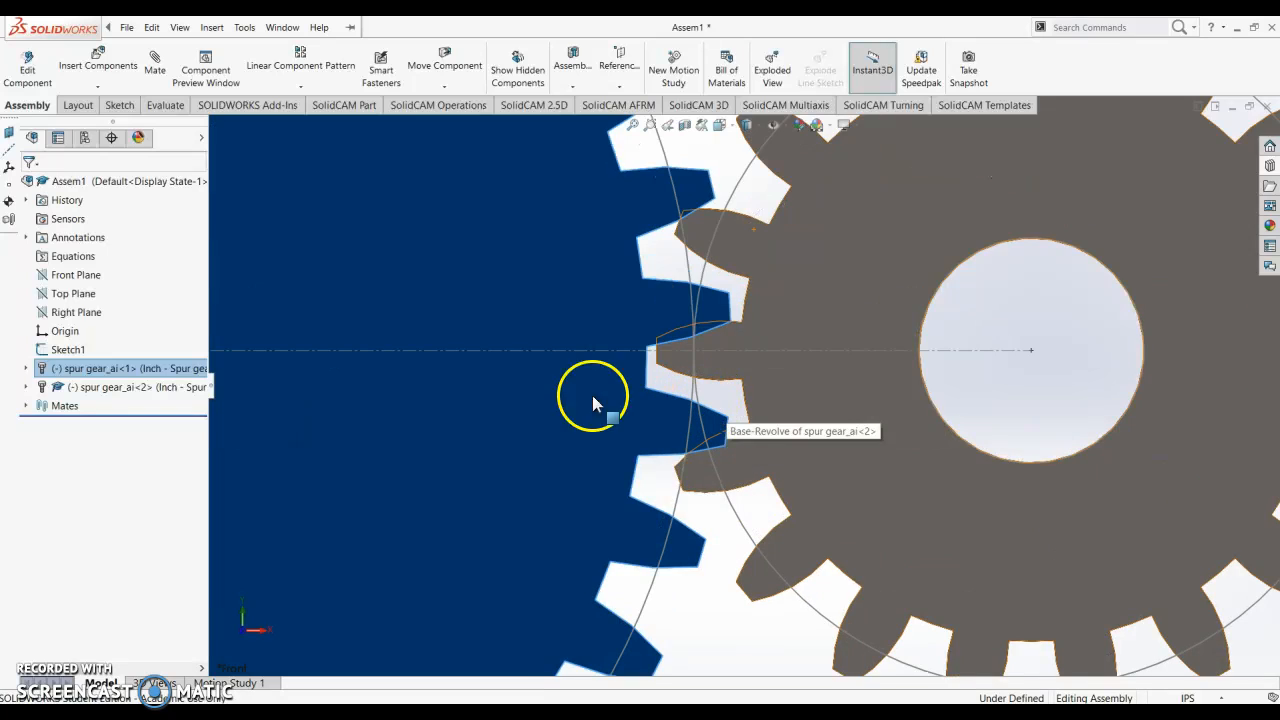
drag(518, 348, 520, 322)
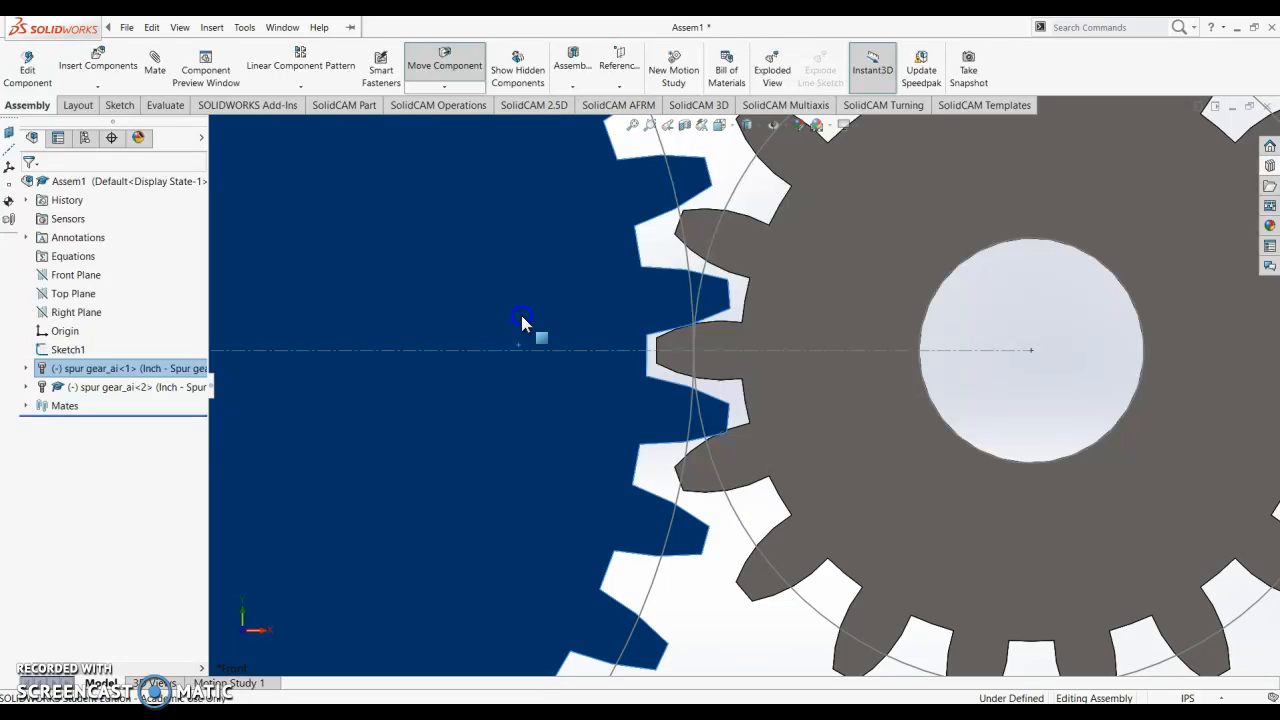
drag(520, 322, 523, 323)
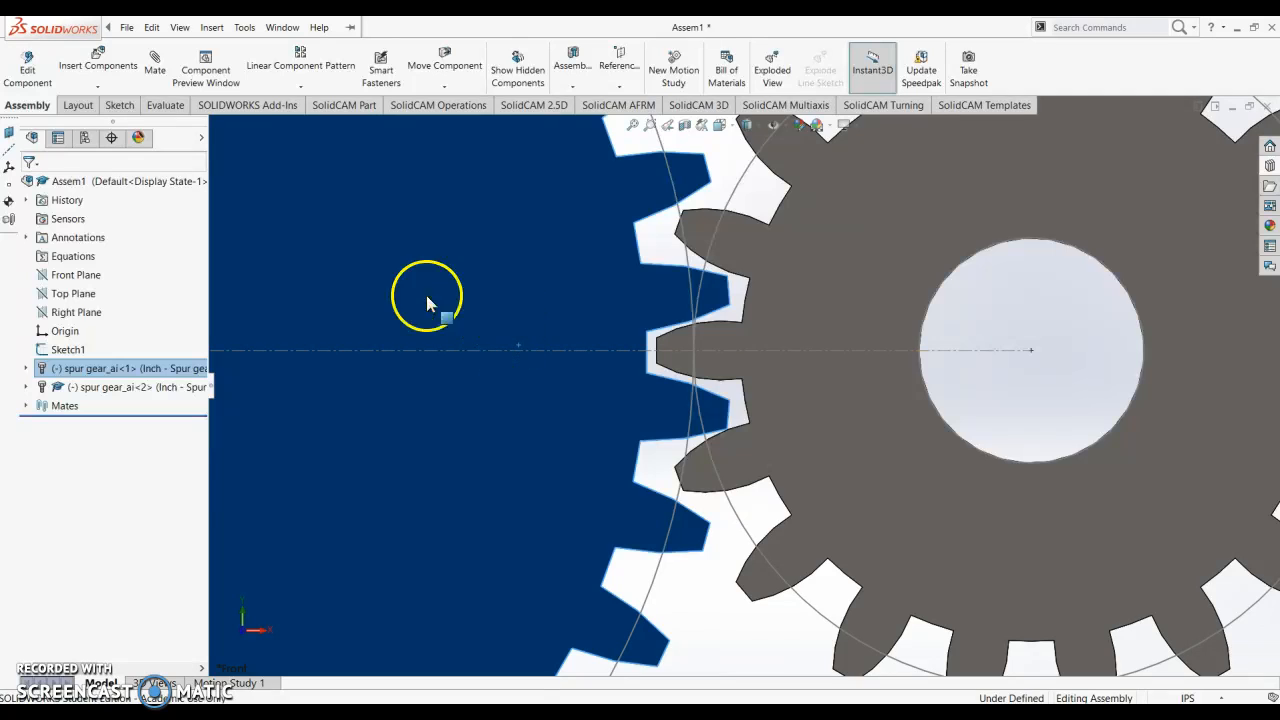
key(f)
click(845, 175)
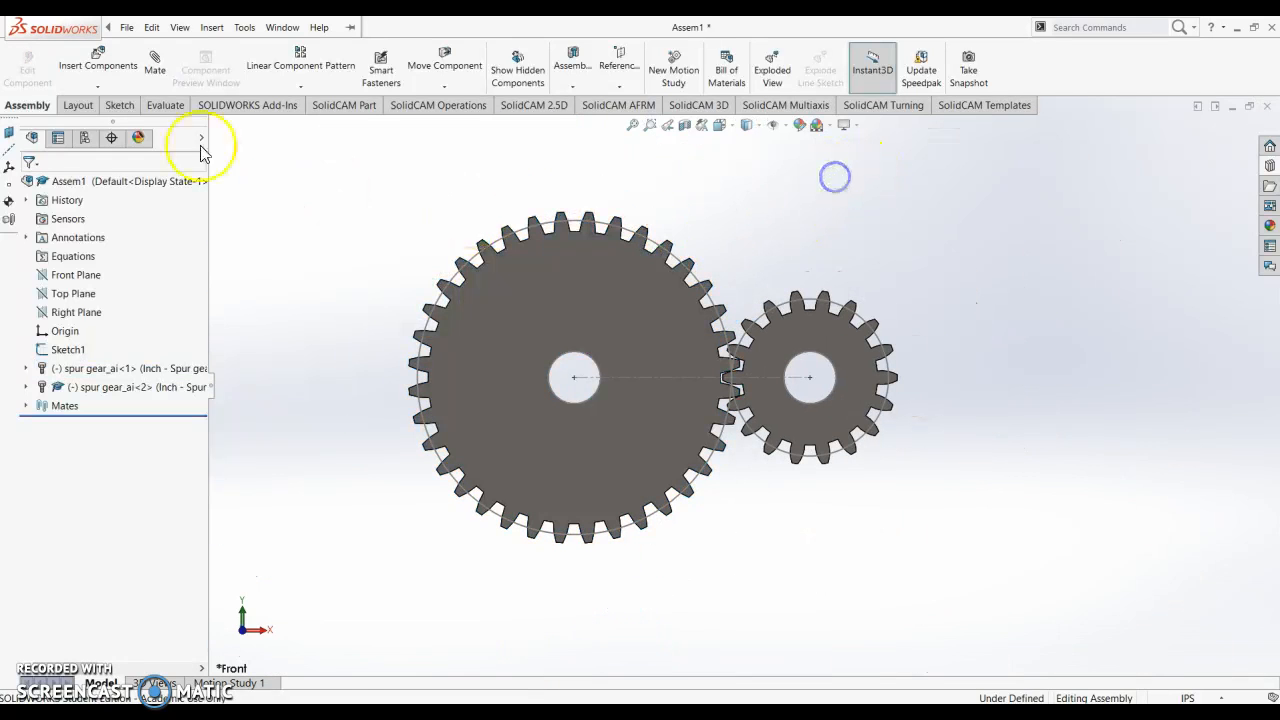
Step: Add a mechanical Gear mate between the bore faces of the 36-tooth and 18-tooth gears with a ratio of 2 in : 1 in
click(157, 60)
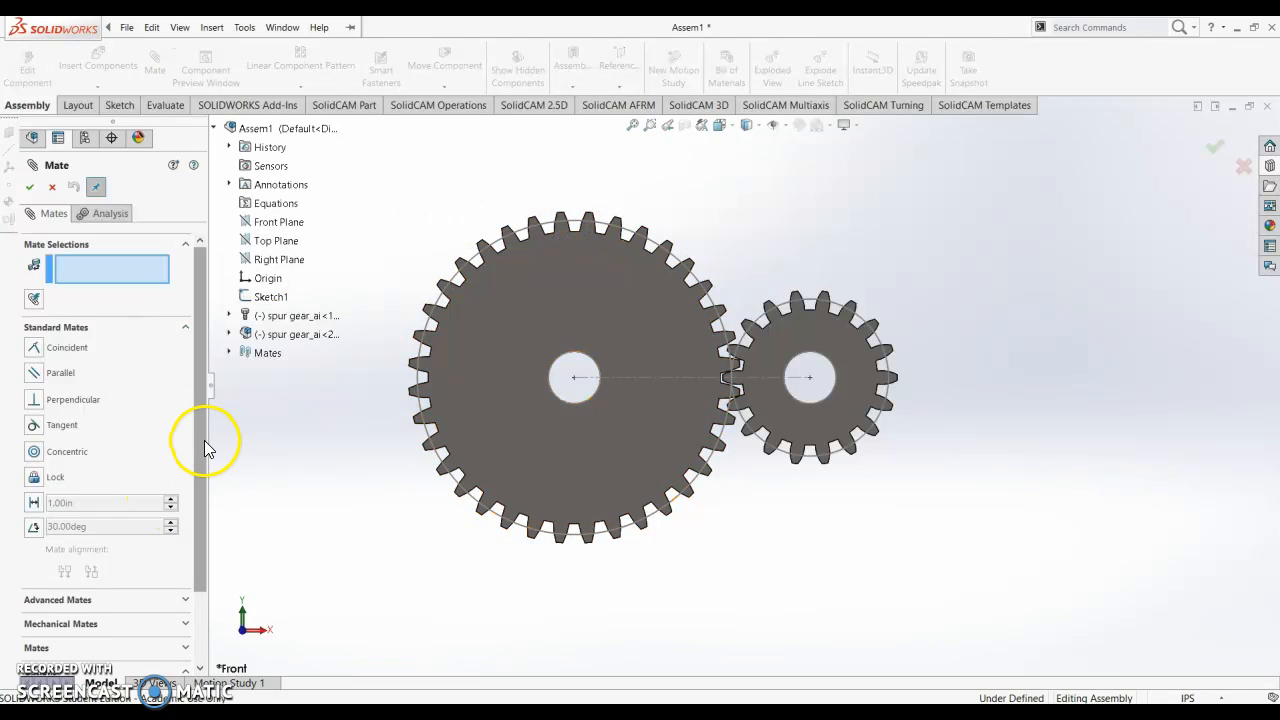
scroll(200, 445, down, 3)
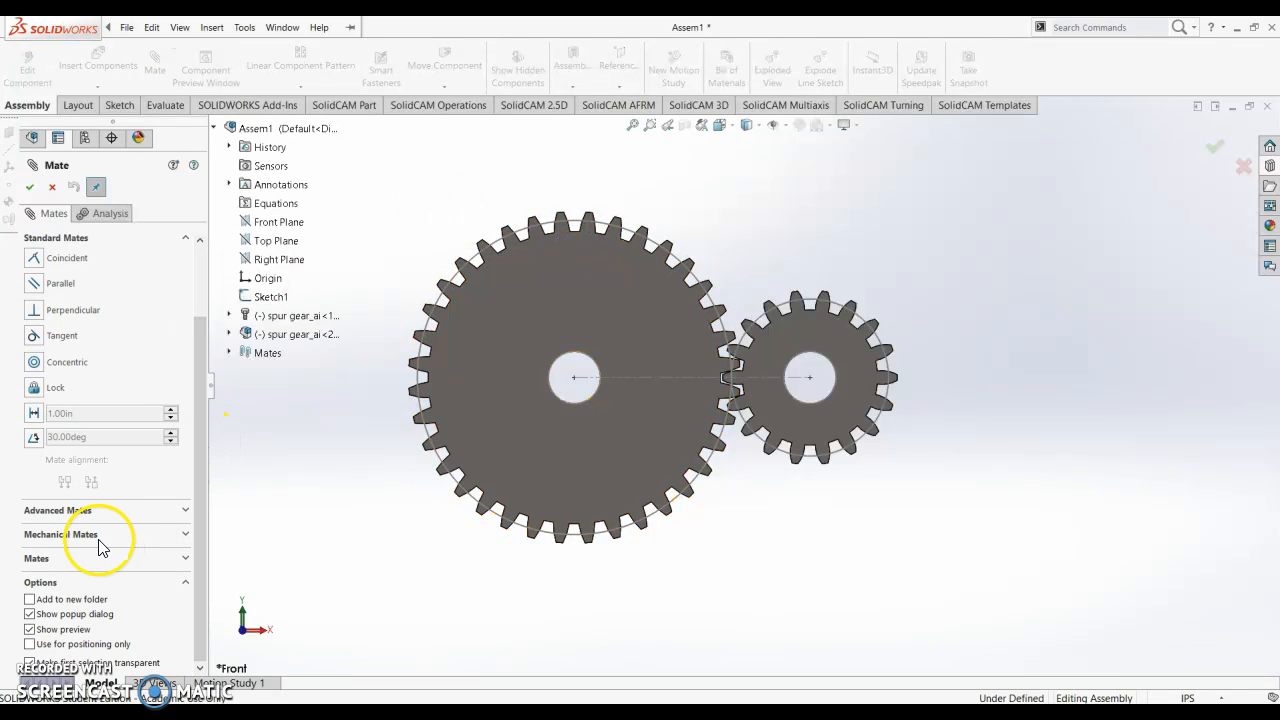
click(98, 541)
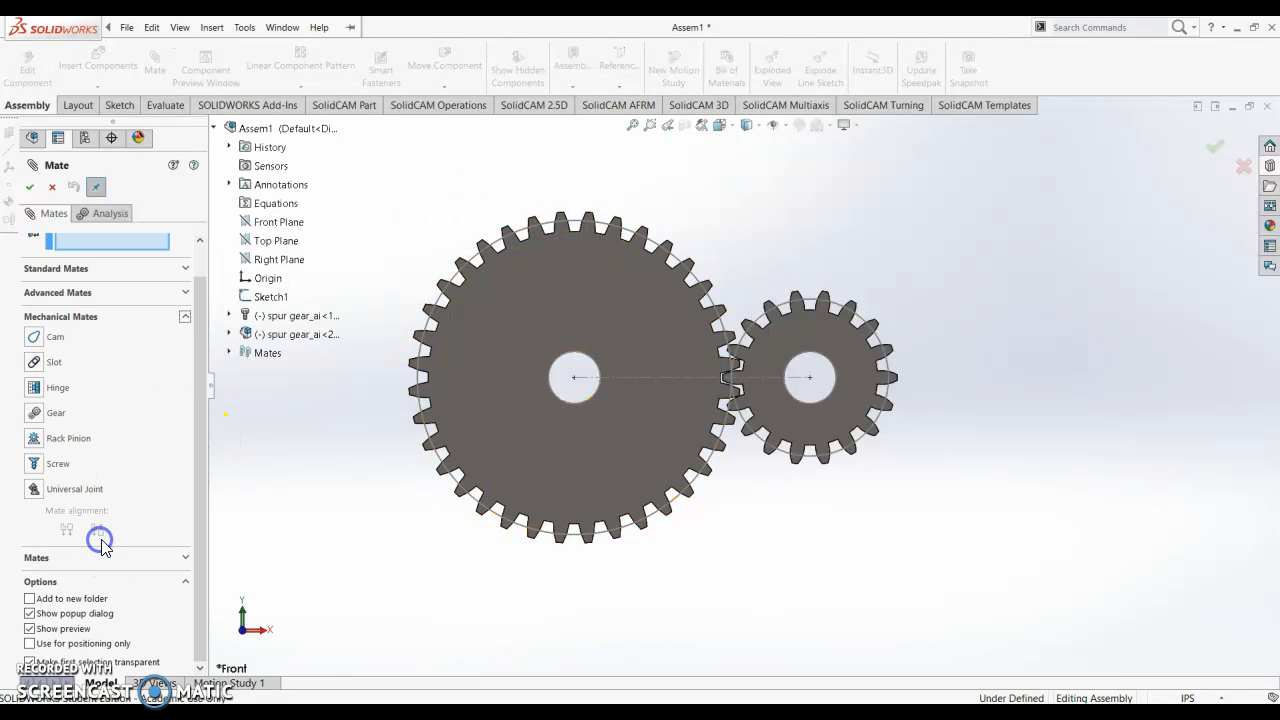
click(36, 416)
middle_drag(351, 466, 323, 525)
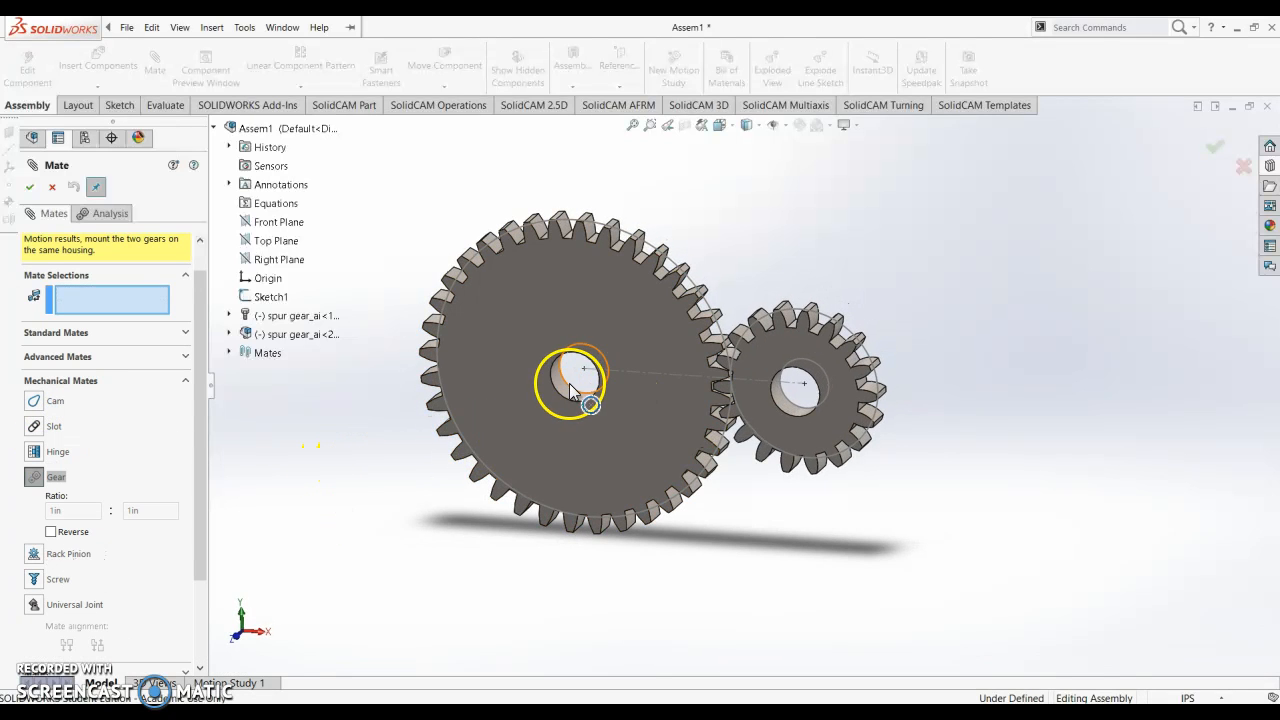
click(567, 389)
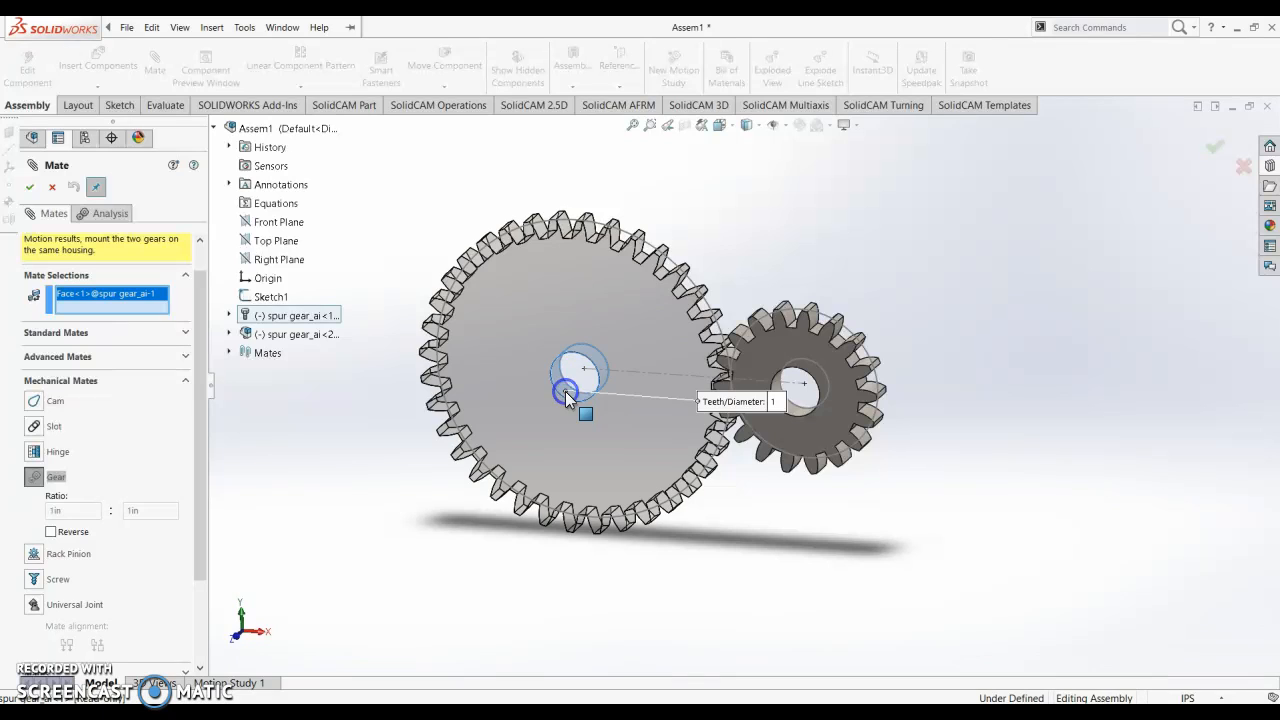
click(796, 410)
click(67, 513)
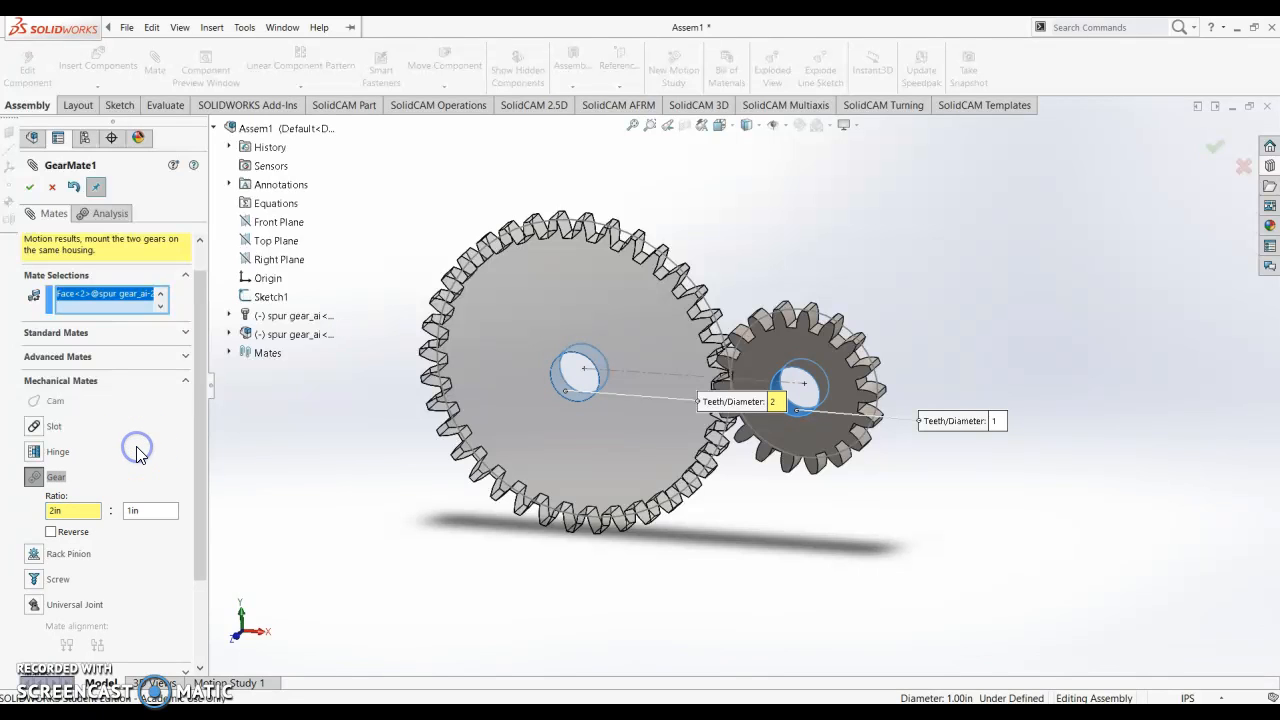
click(168, 510)
click(162, 293)
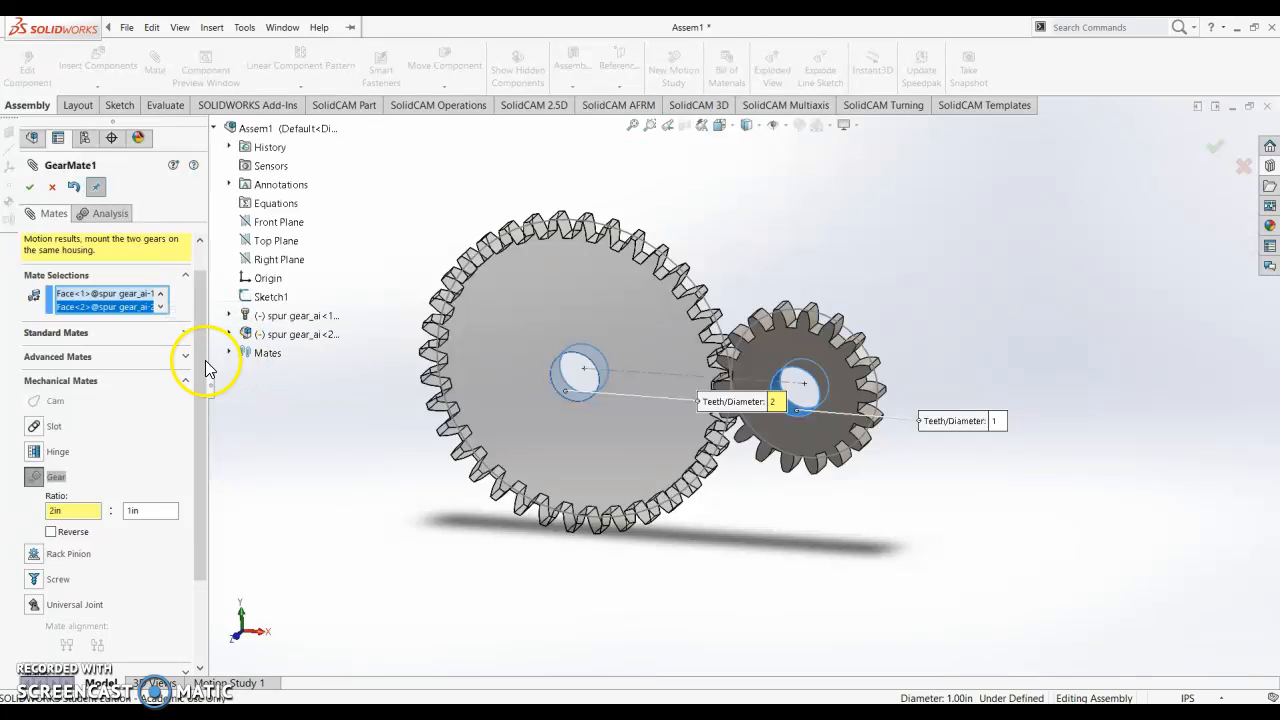
drag(201, 360, 194, 305)
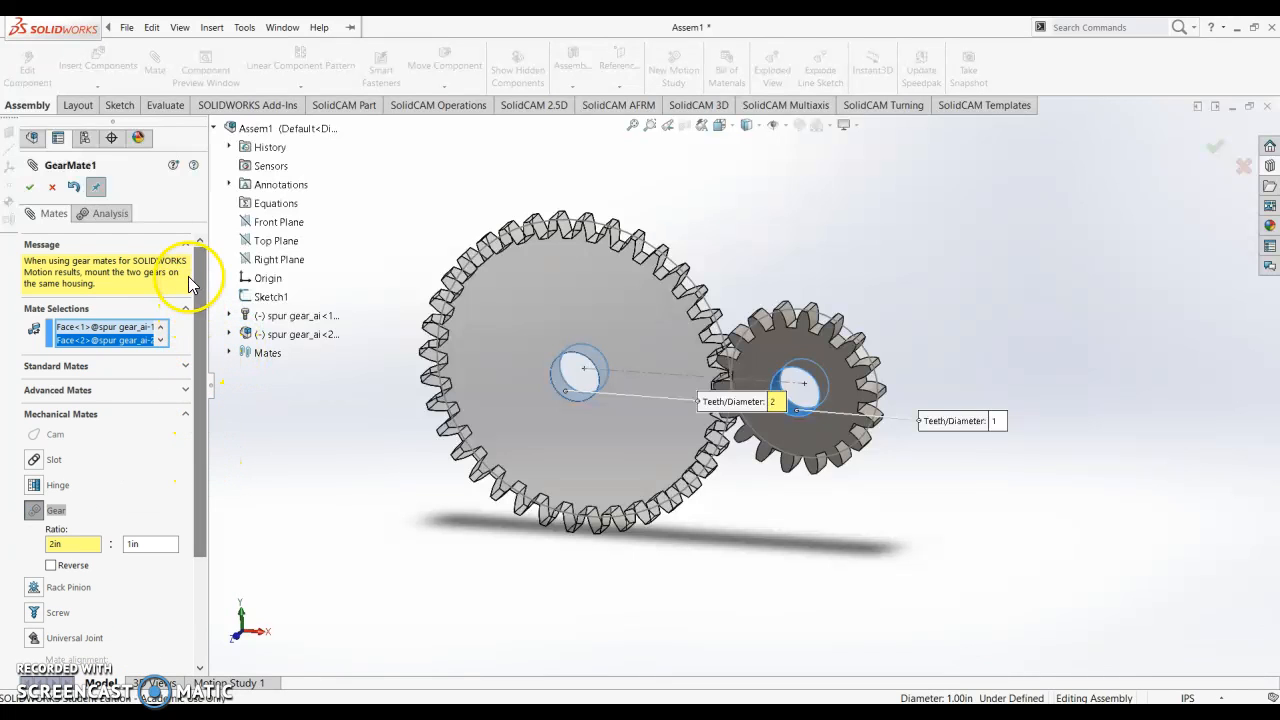
click(32, 188)
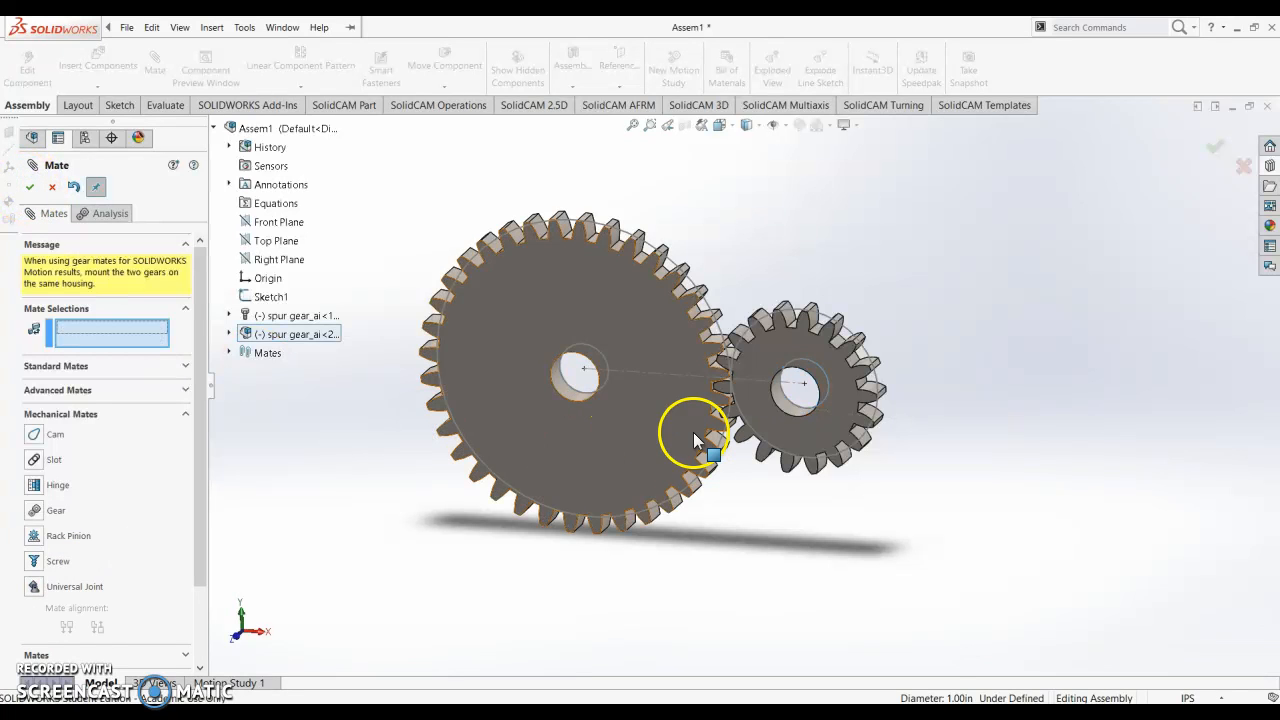
Step: Rotate the large gear in the Front view to test how it drives the small gear
click(719, 125)
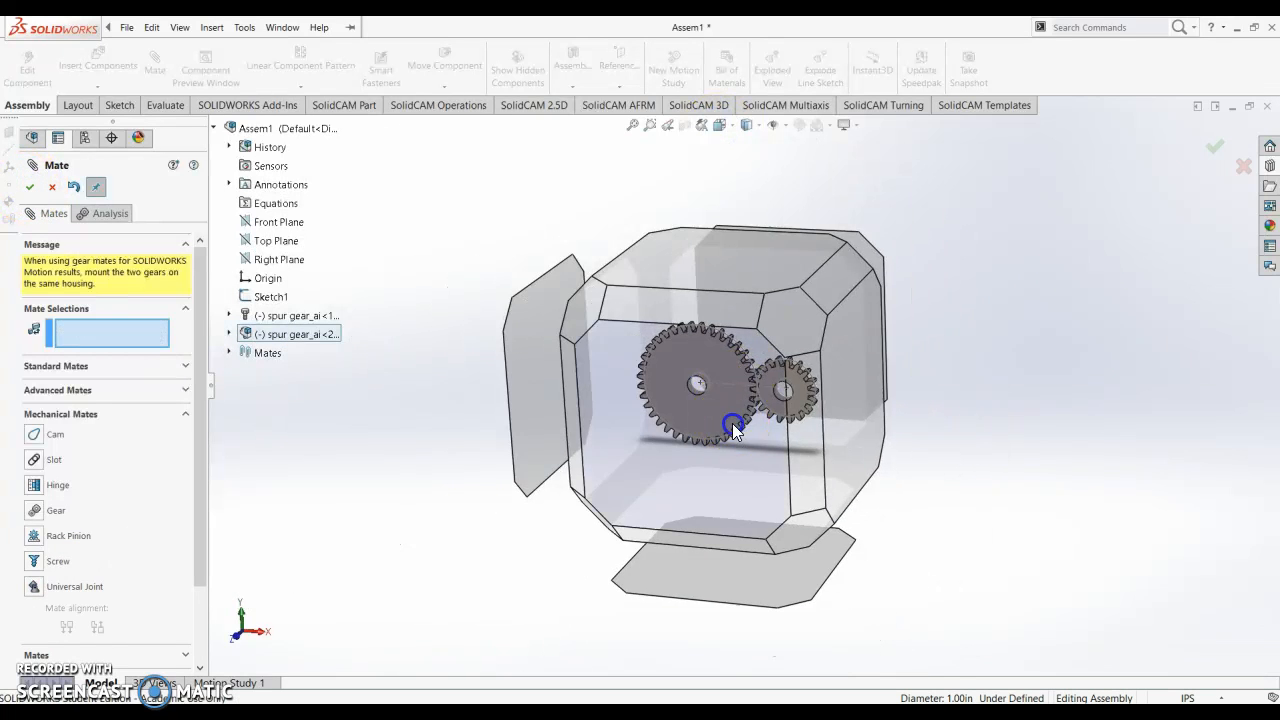
click(730, 423)
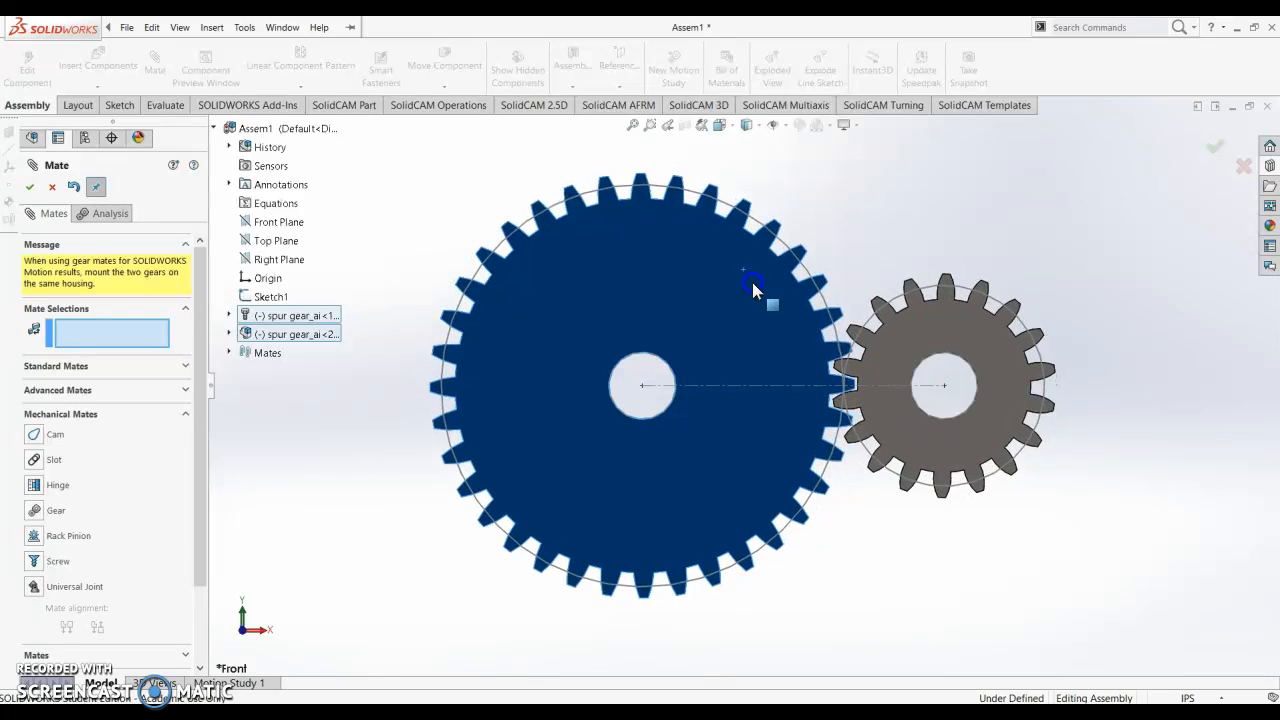
drag(757, 302, 764, 404)
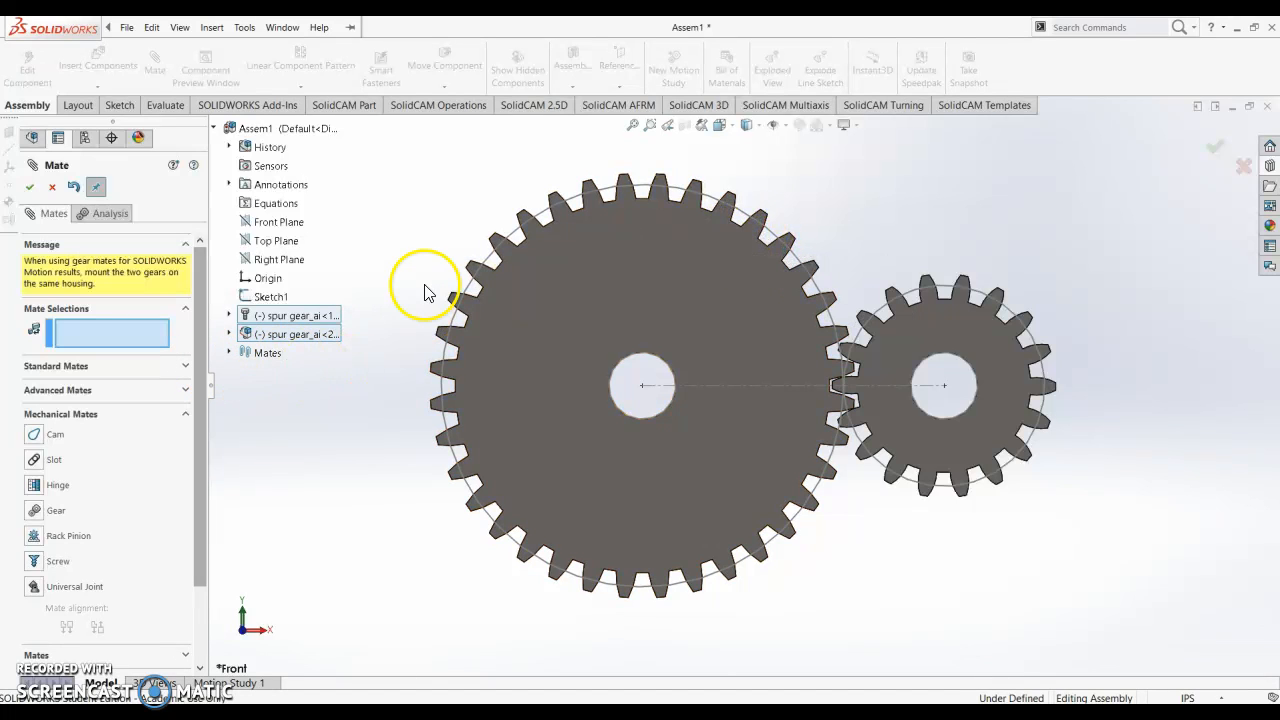
Step: Review the Gear mate's ratio and Reverse options without applying another mate, and close the Mate command
drag(204, 461, 204, 535)
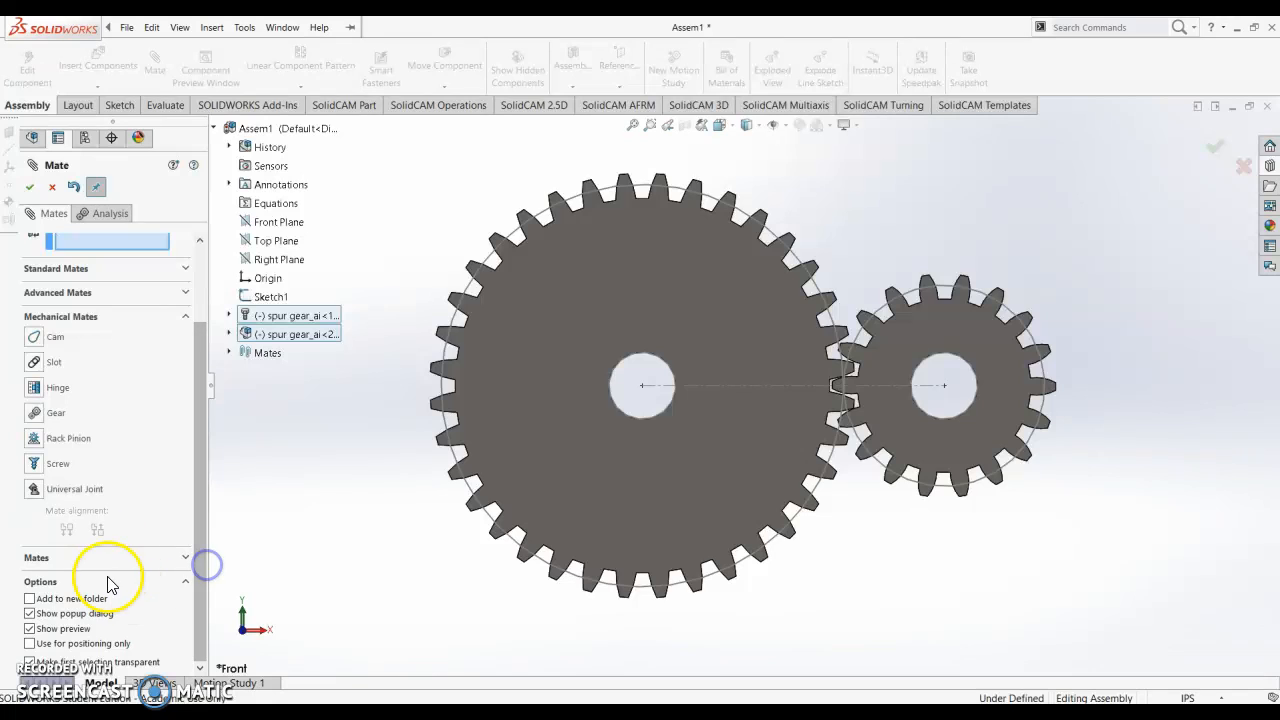
click(35, 414)
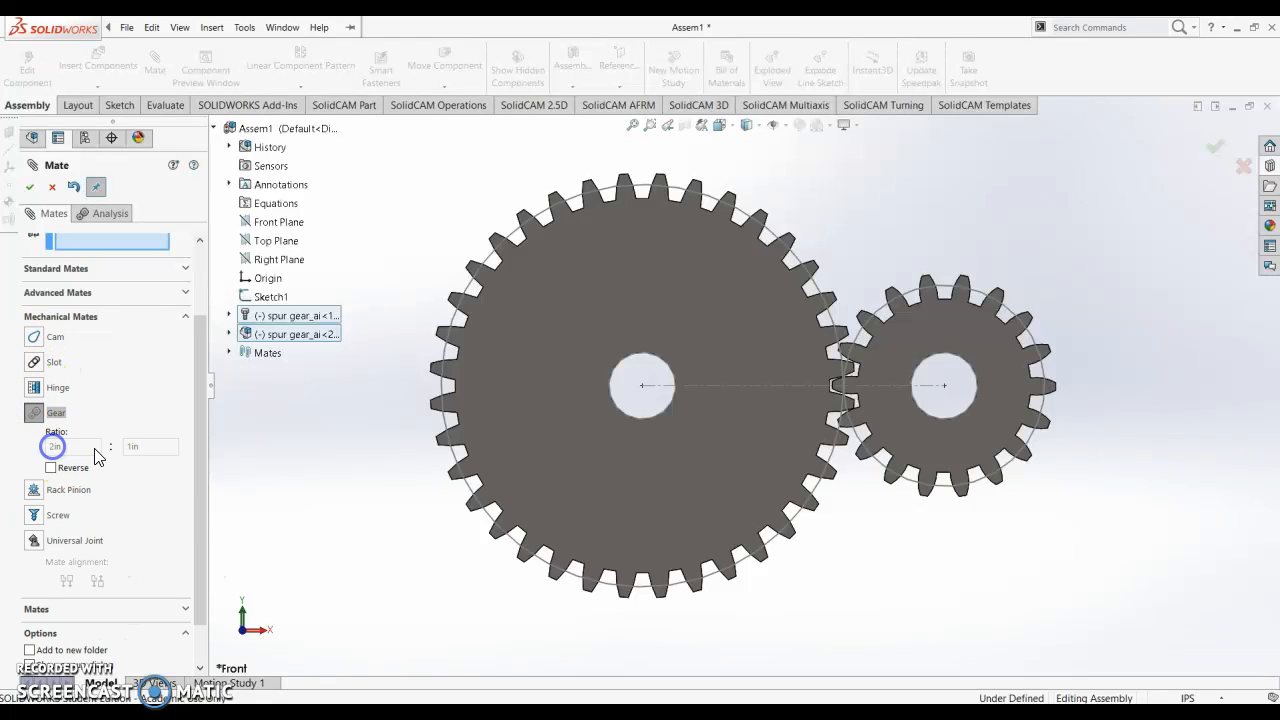
click(54, 188)
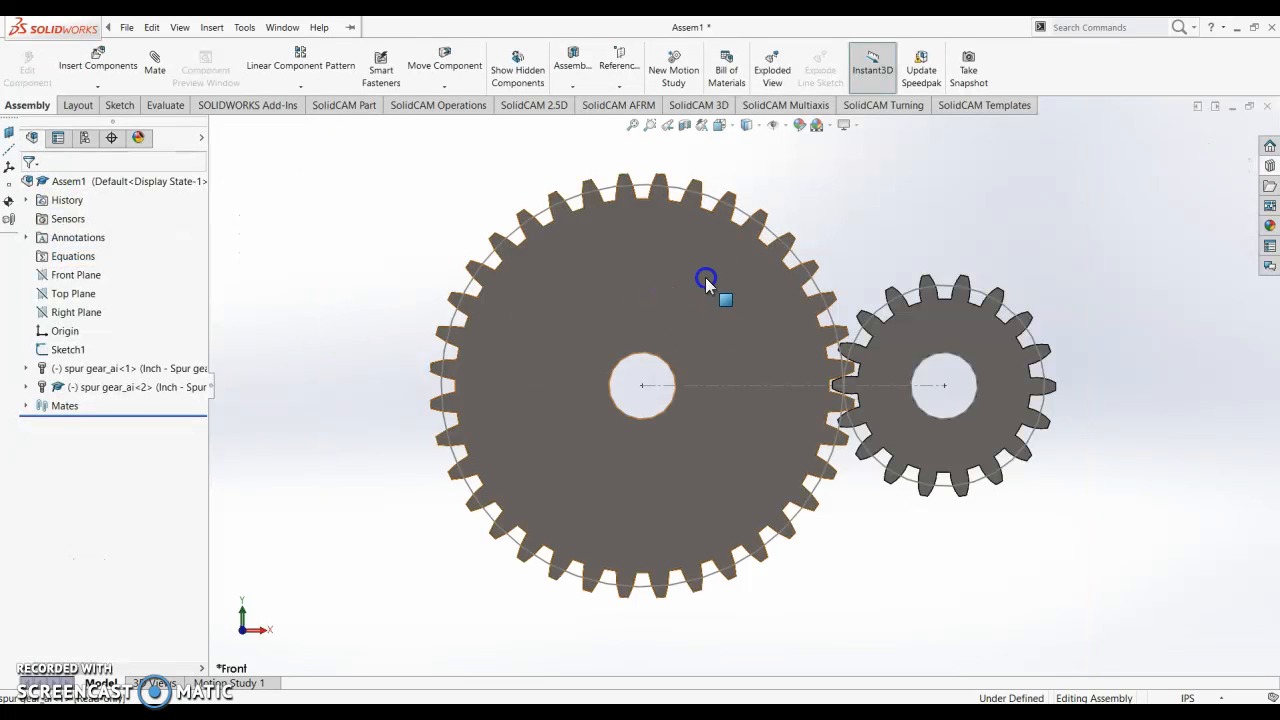
Step: Hide the layout sketch Sketch1 so only the two gears are displayed
click(726, 310)
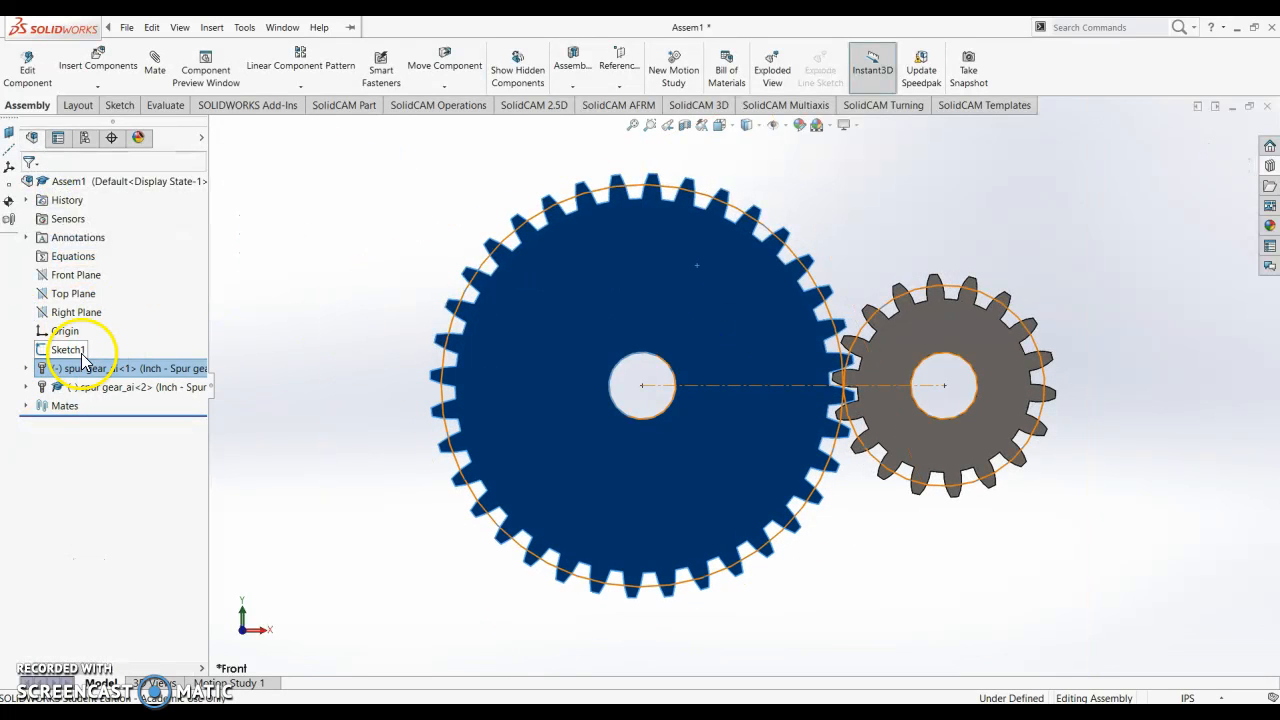
right_click(75, 351)
click(85, 330)
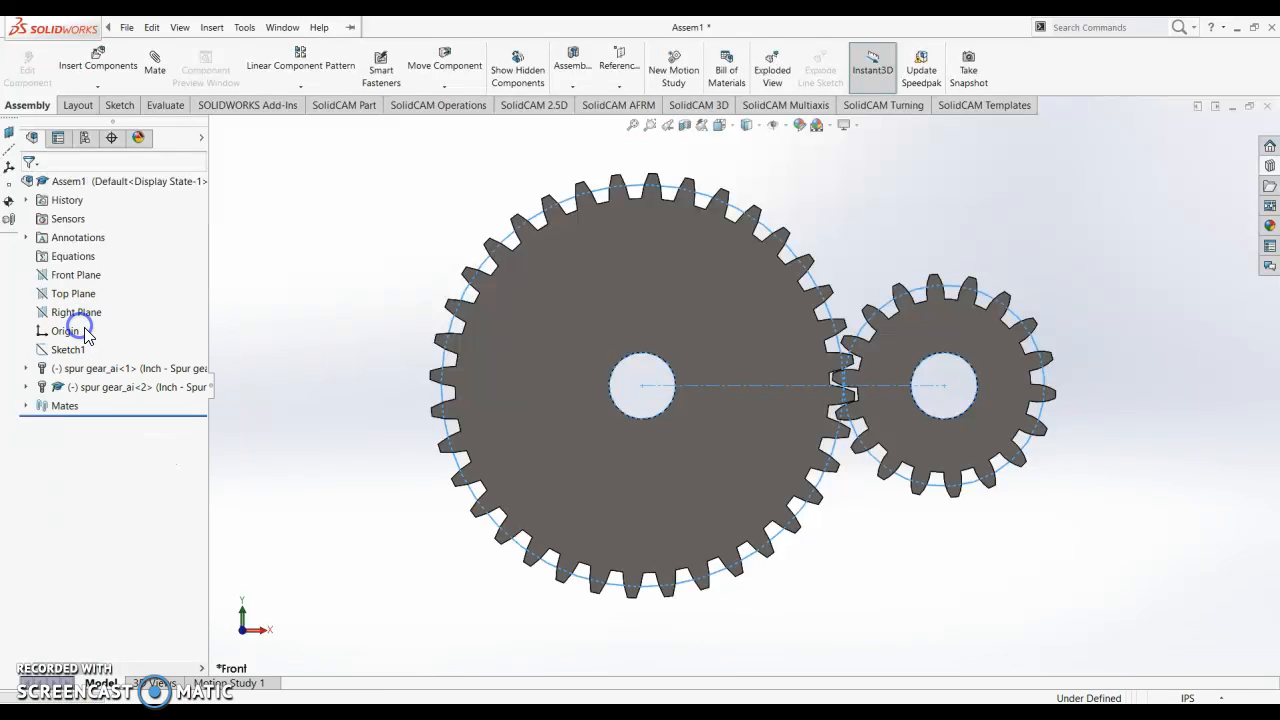
Step: Rotate the large gear with the layout sketch hidden to test how it drives the small gear
click(716, 312)
click(716, 269)
drag(716, 270, 768, 388)
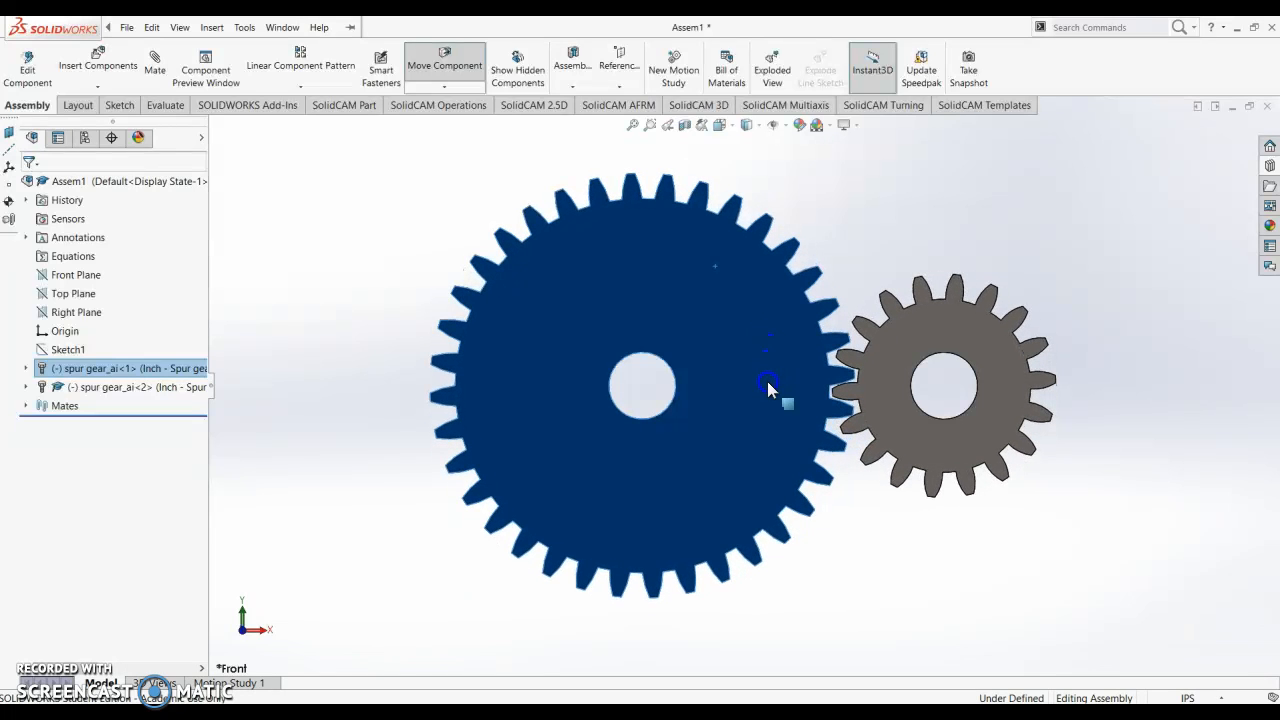
click(750, 346)
drag(750, 346, 770, 422)
Step: Examine the meshing teeth in 3D and close up in the Front view, turning the large gear to check the motion
middle_drag(1004, 172, 847, 322)
middle_drag(512, 243, 500, 365)
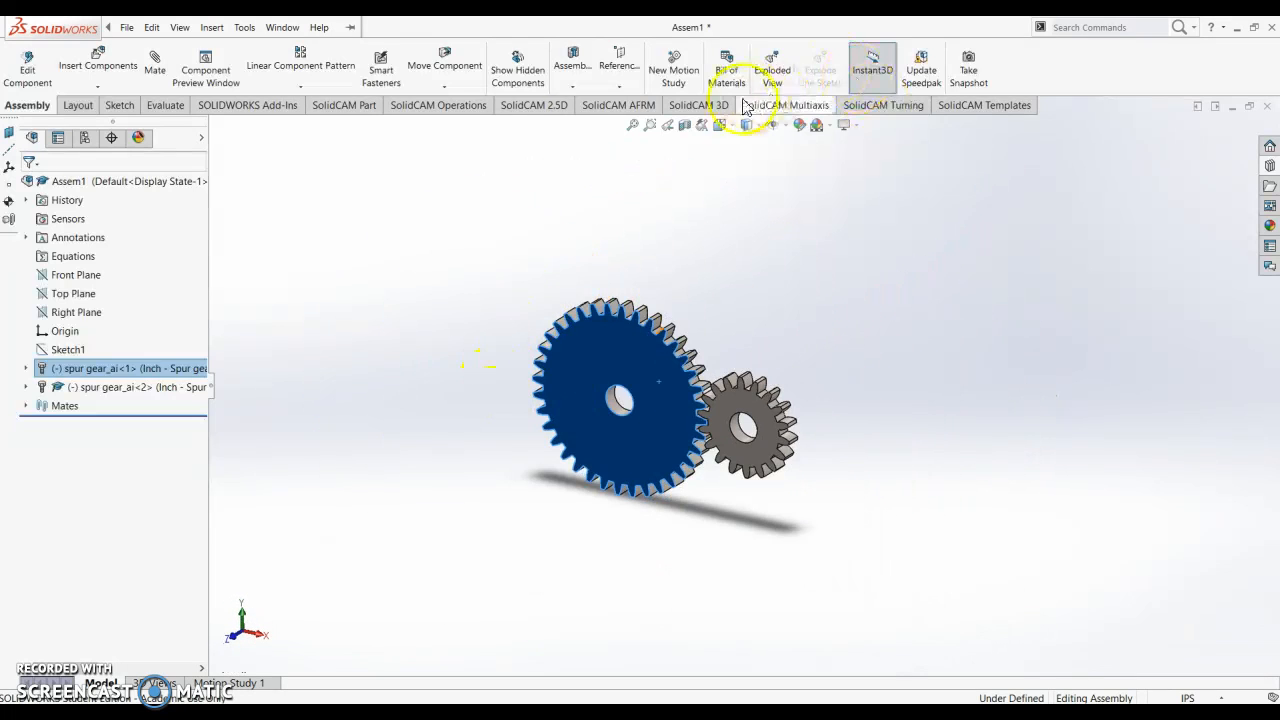
click(720, 125)
click(706, 403)
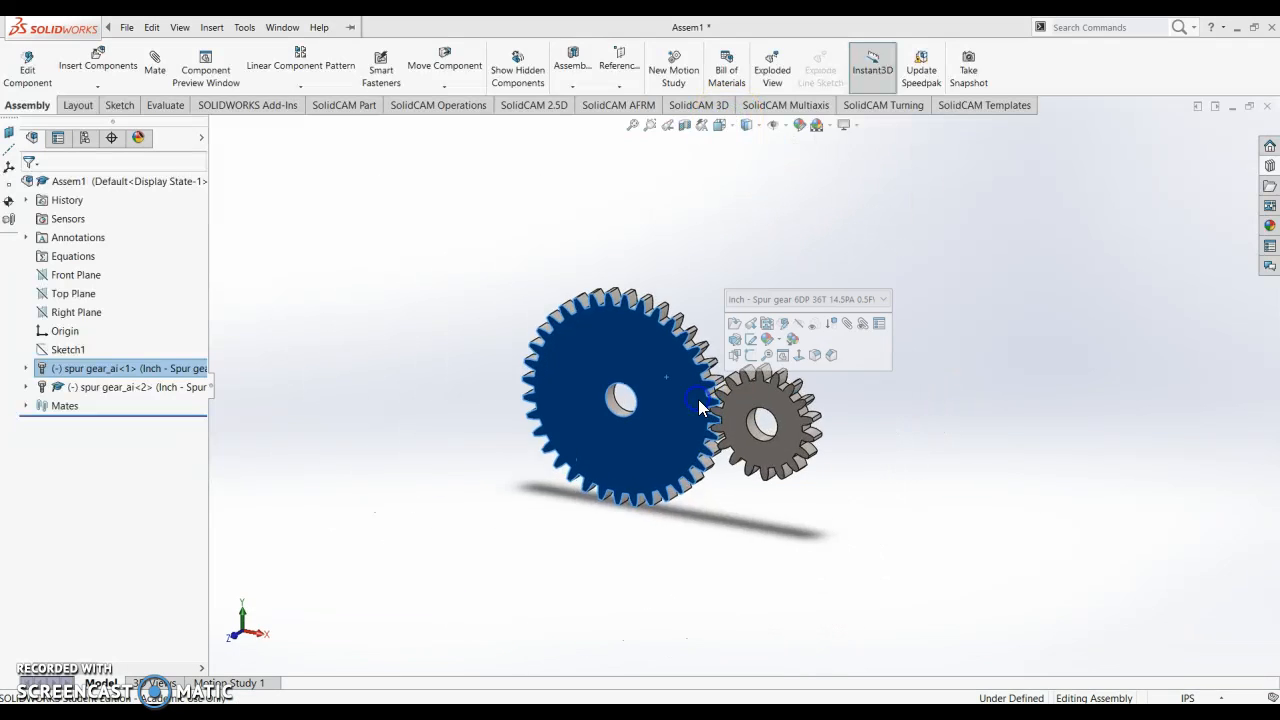
click(829, 217)
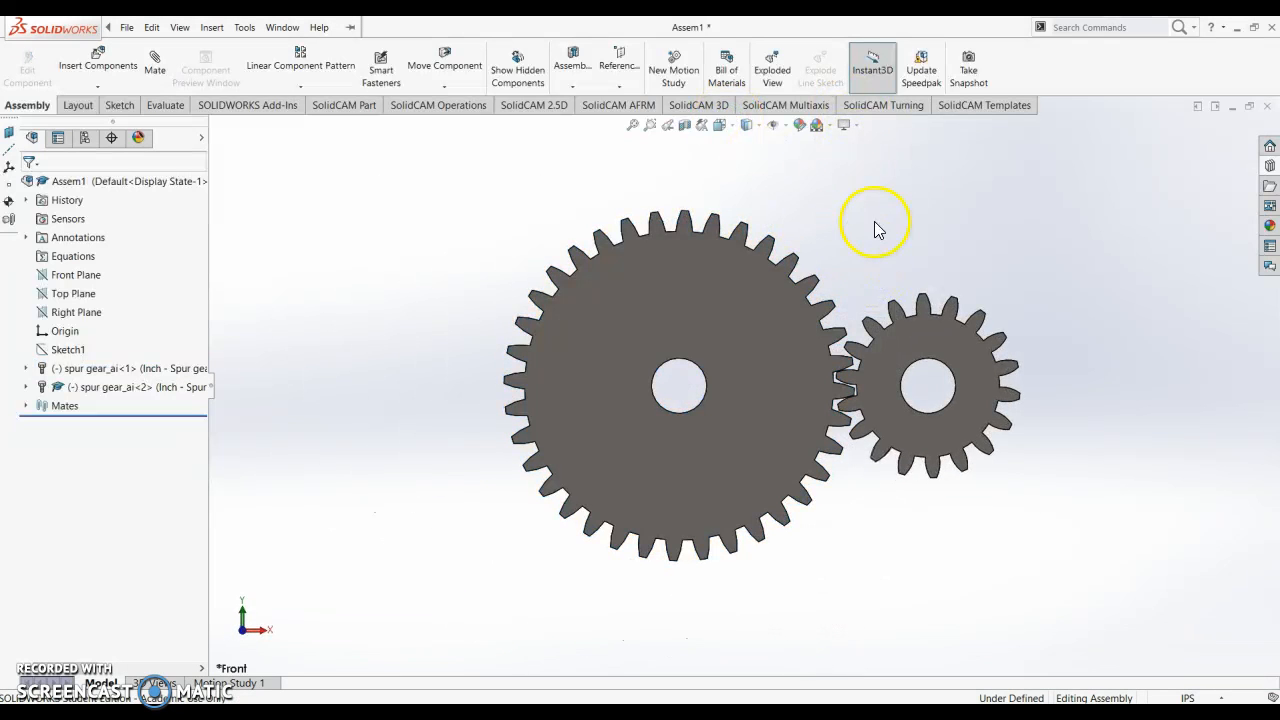
scroll(813, 420, down, 5)
scroll(741, 320, up, 2)
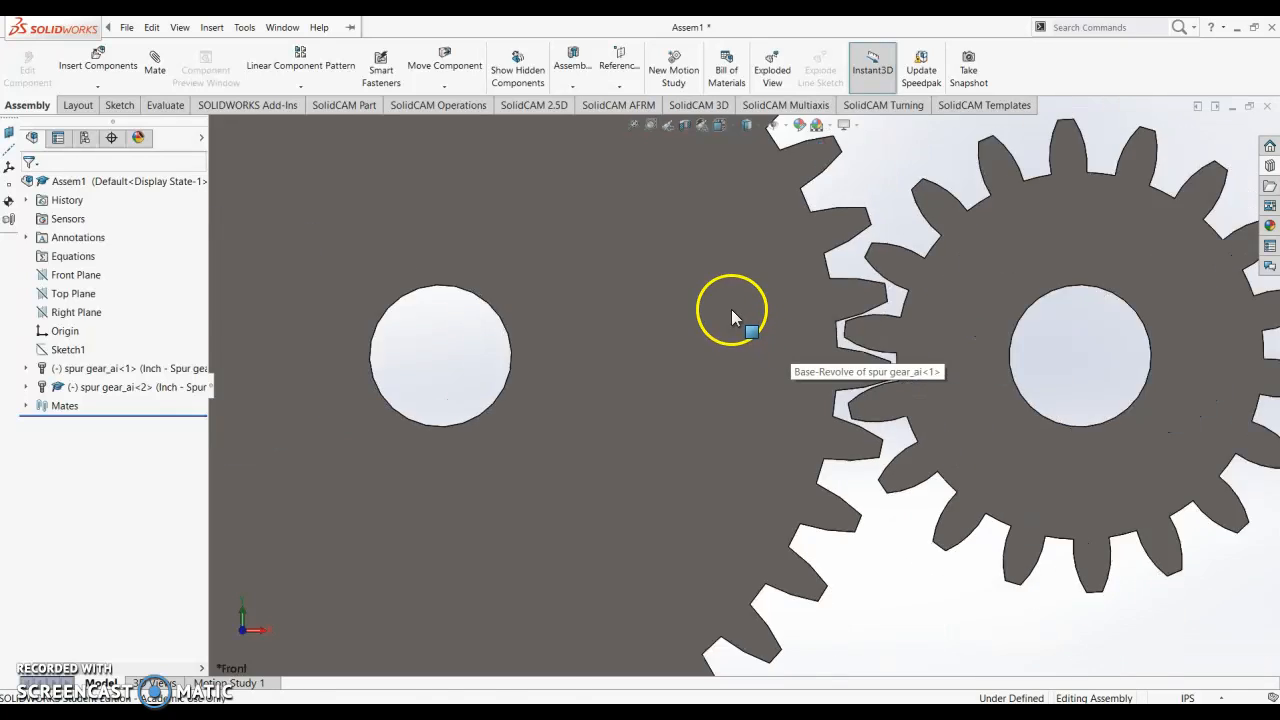
scroll(731, 309, up, 4)
click(736, 322)
drag(735, 332, 739, 380)
Step: Clear the Front view inspection and display the finished gear pair in the Isometric view
click(829, 228)
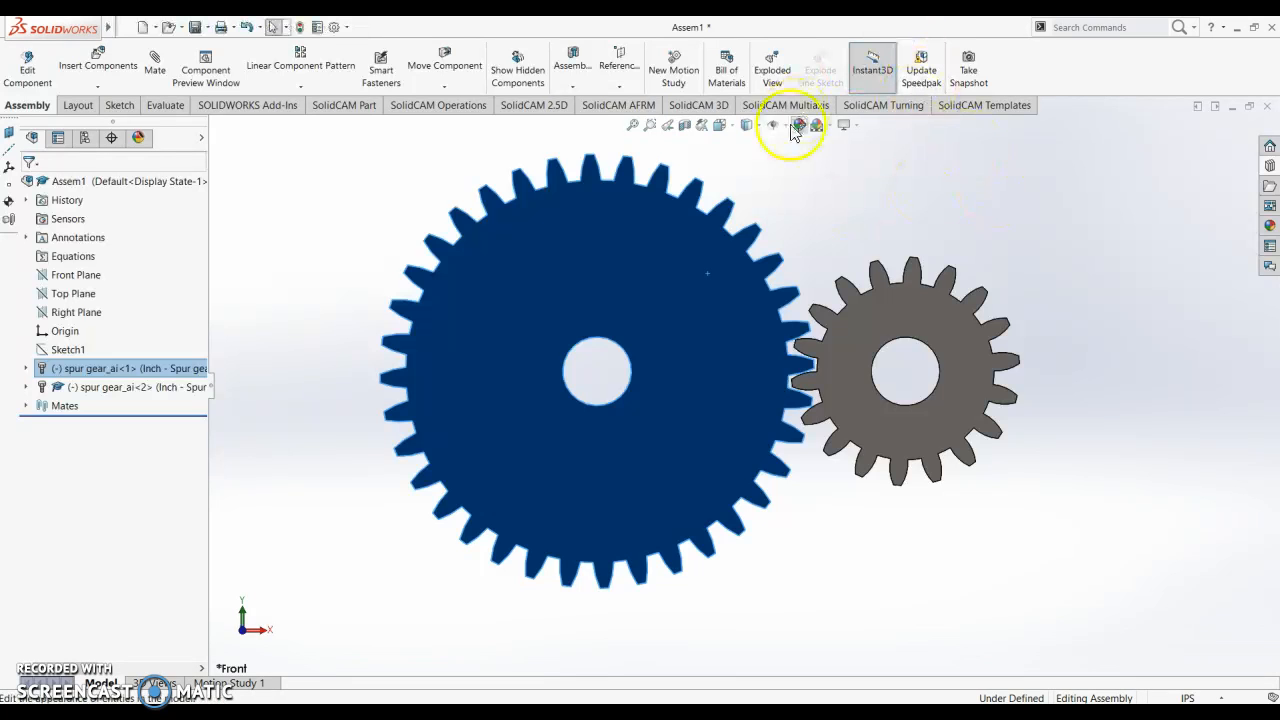
click(727, 135)
click(877, 258)
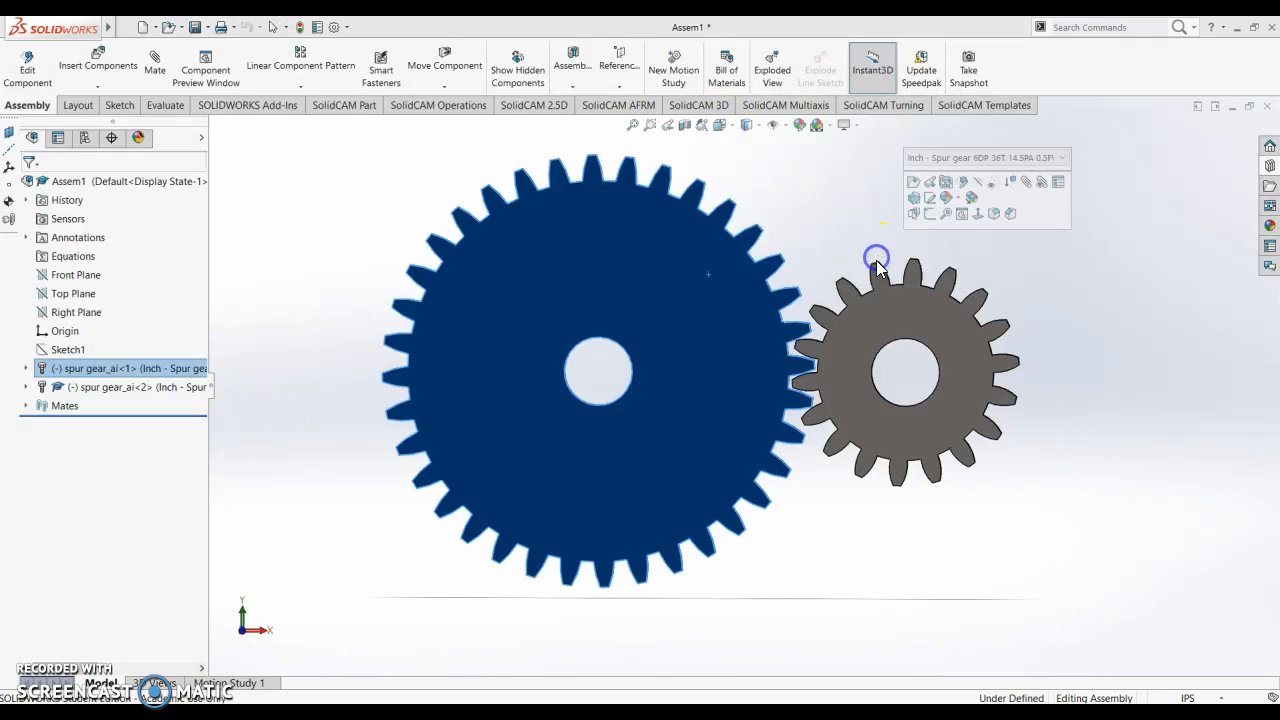
drag(738, 342, 829, 213)
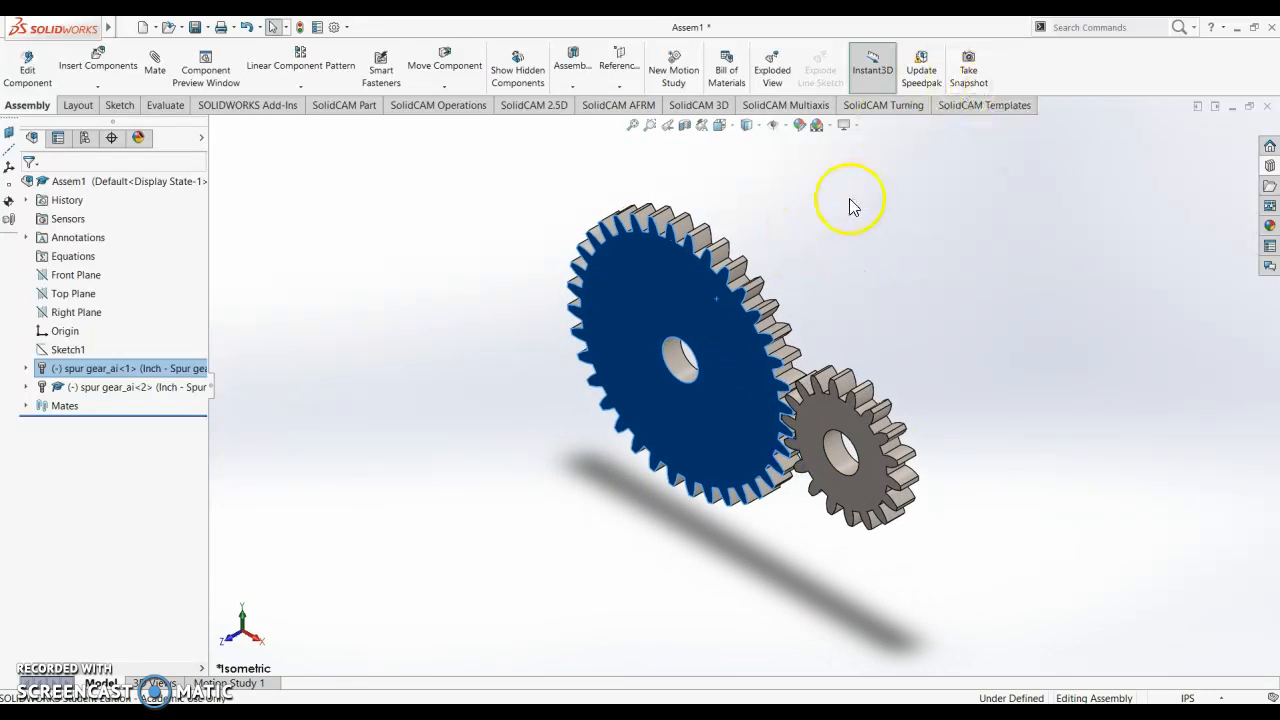